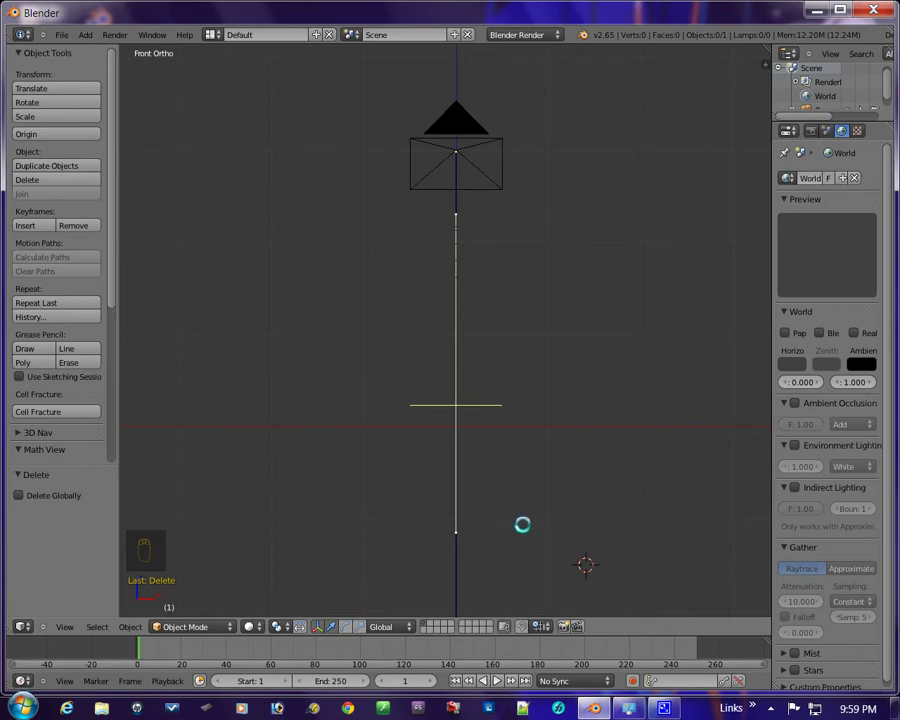
# Step: Reset the 3D cursor to the world origin and add a UV sphere there
pyautogui.hotkey('shift', 'c')
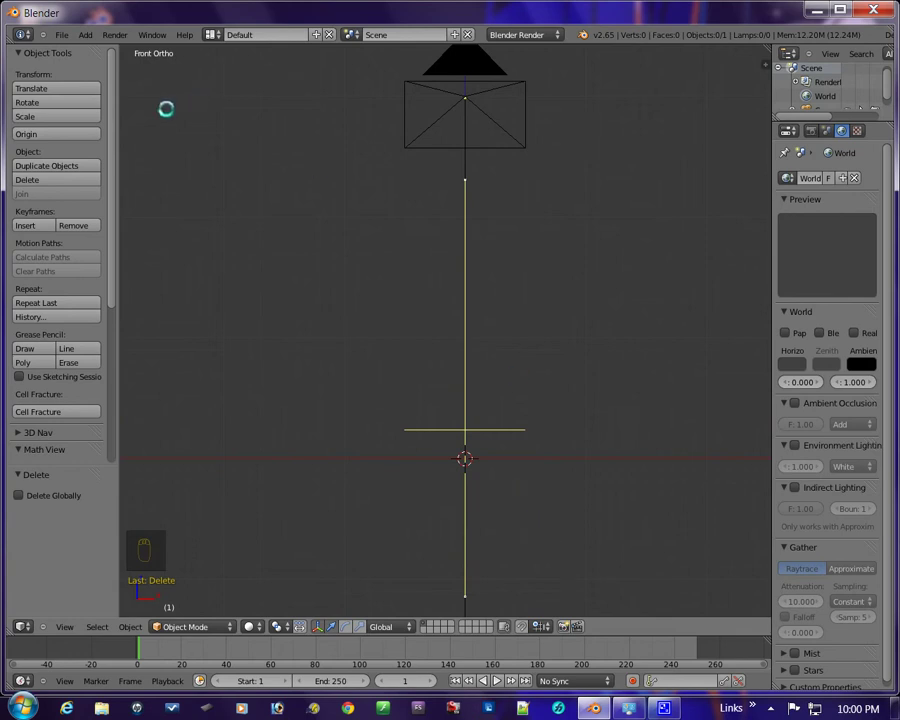
pyautogui.click(85, 35)
pyautogui.moveTo(94, 55)
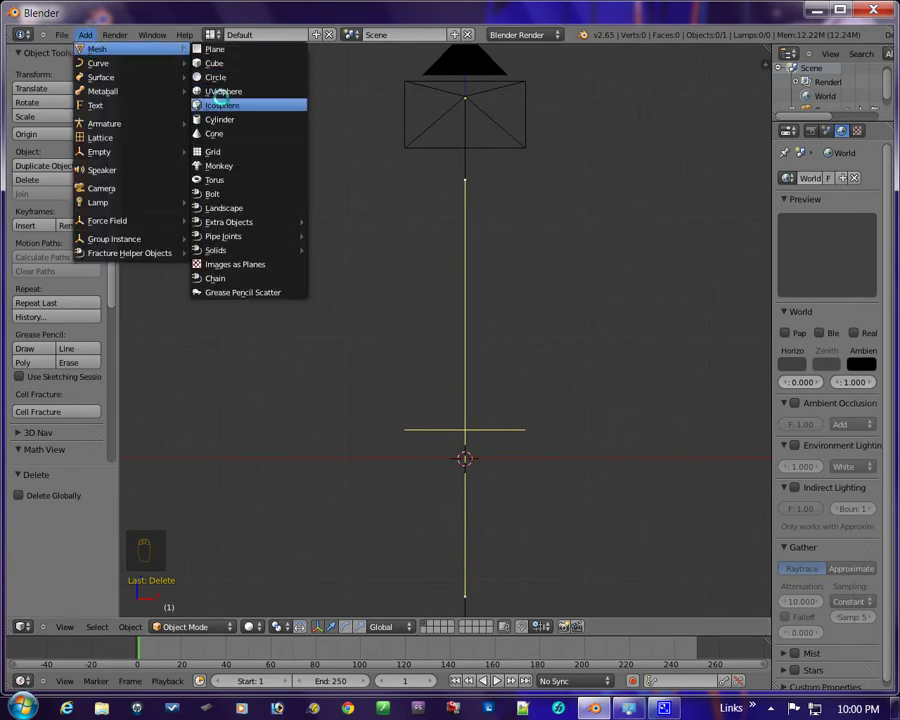
pyautogui.click(215, 91)
pyautogui.keyDown('shift'); pyautogui.moveTo(462, 388); pyautogui.dragTo(436, 327, button='middle'); pyautogui.keyUp('shift')
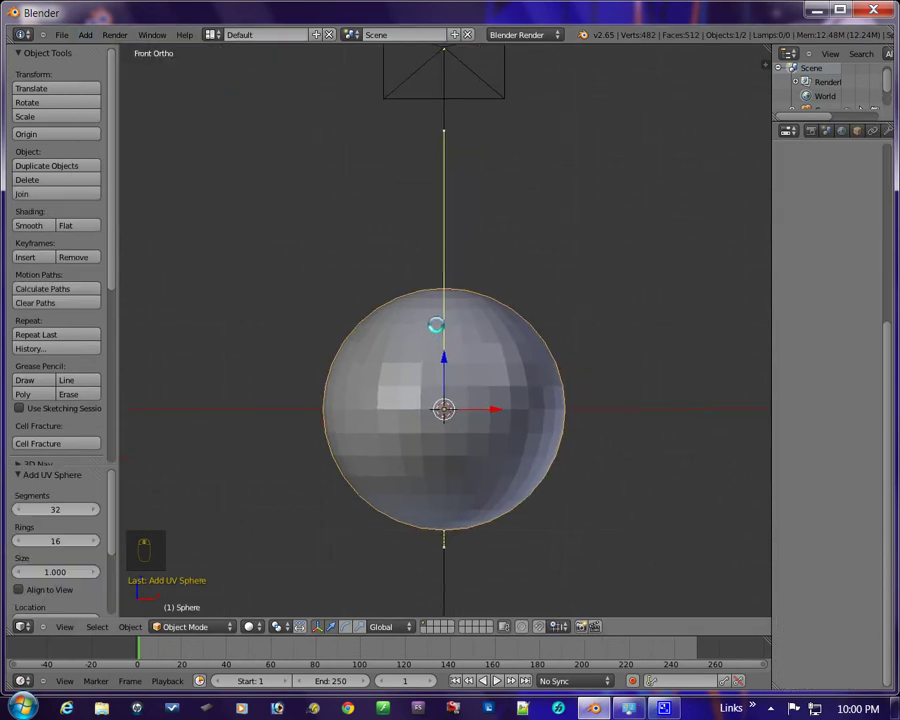
pyautogui.scroll(1, 424, 370)
pyautogui.scroll(-1, 423, 369)
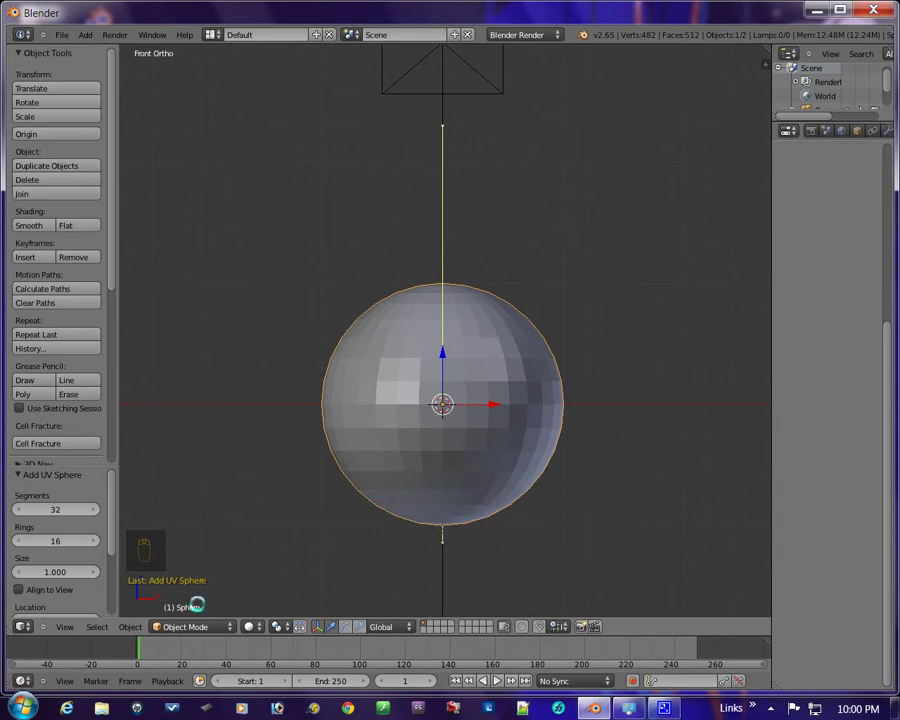
# Step: Enter Edit Mode on the sphere and delete the single vertex at its top pole
pyautogui.click(187, 626)
pyautogui.click(183, 600)
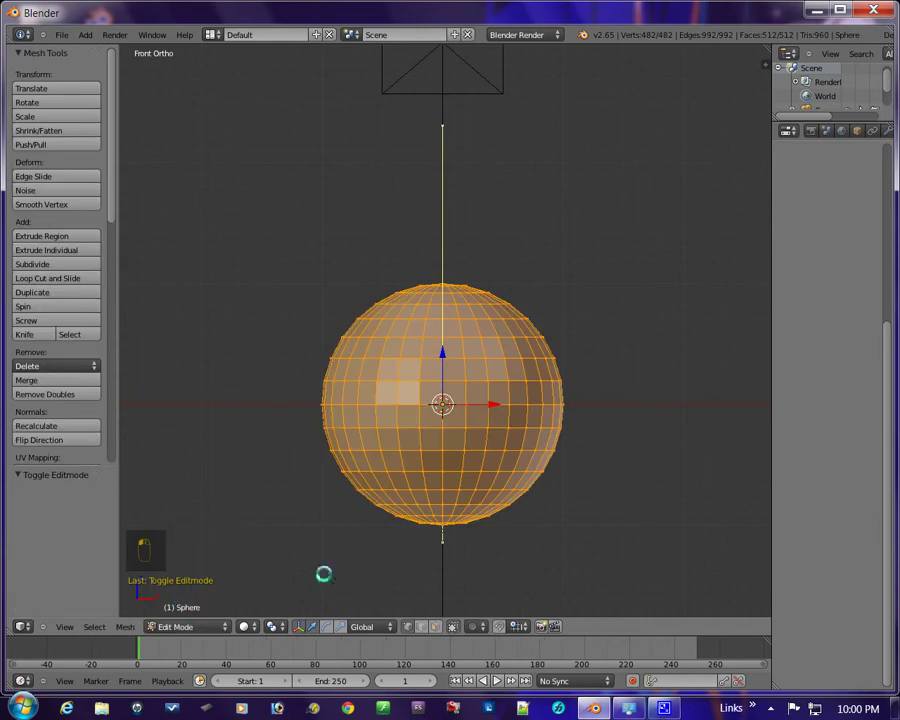
pyautogui.scroll(8, 422, 514)
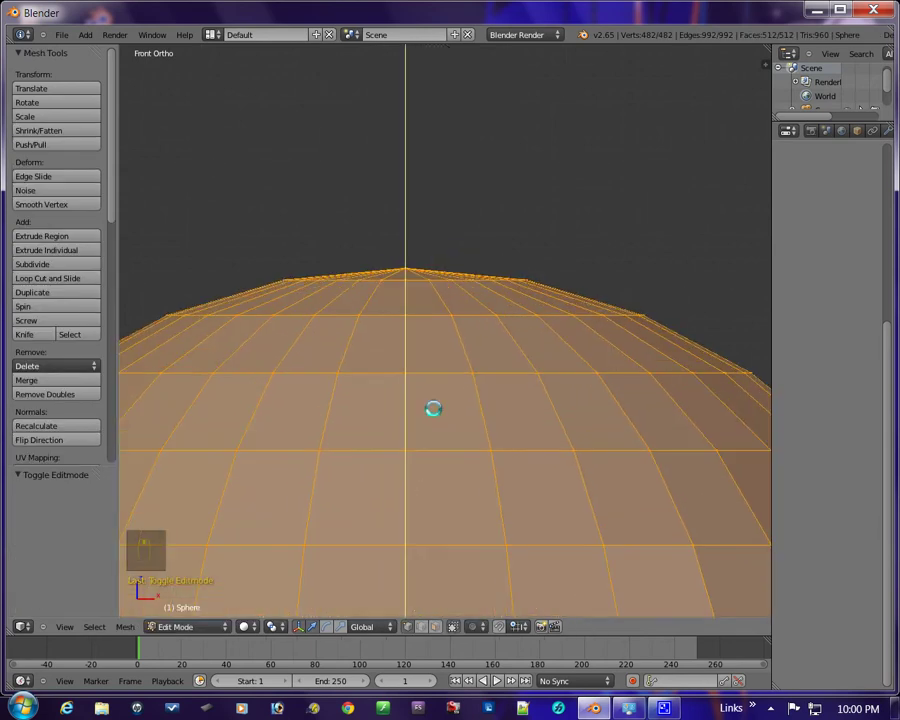
pyautogui.rightClick(410, 273)
pyautogui.scroll(-1, 395, 358)
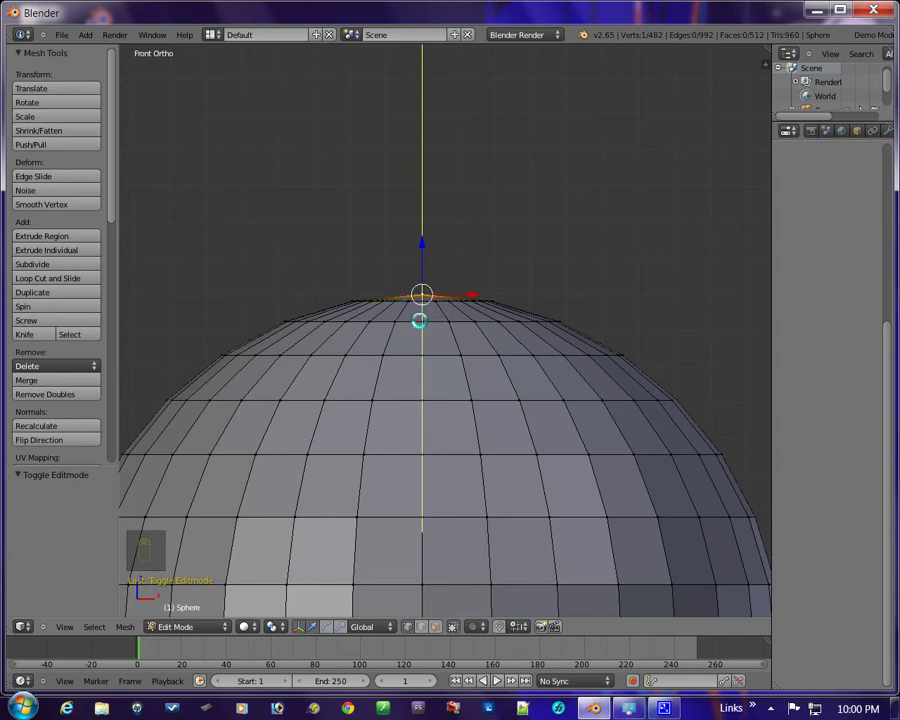
pyautogui.press('x')
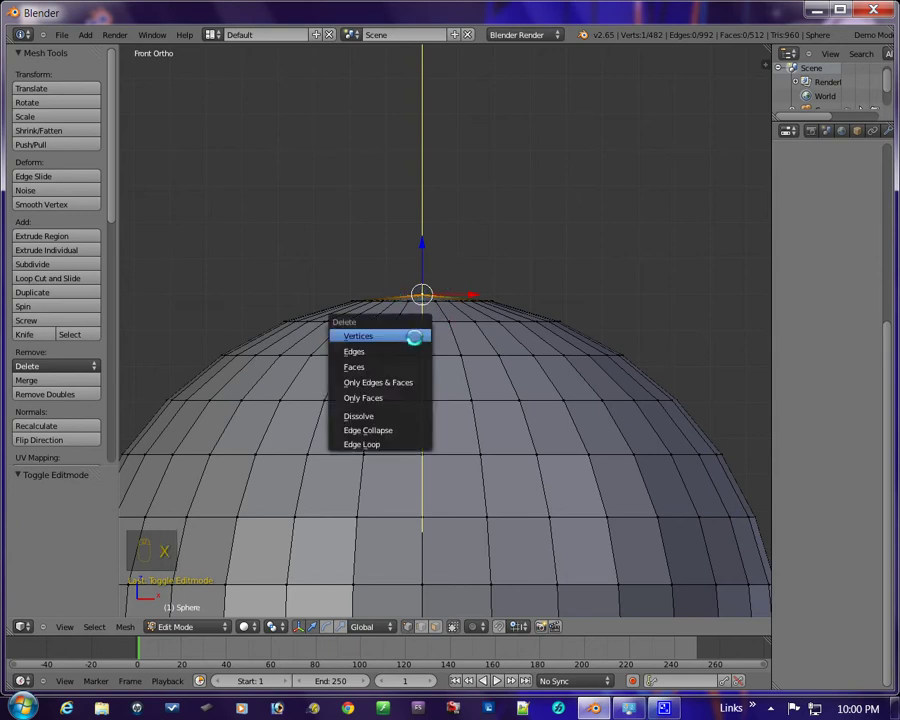
pyautogui.click(357, 338)
pyautogui.scroll(-4, 412, 315)
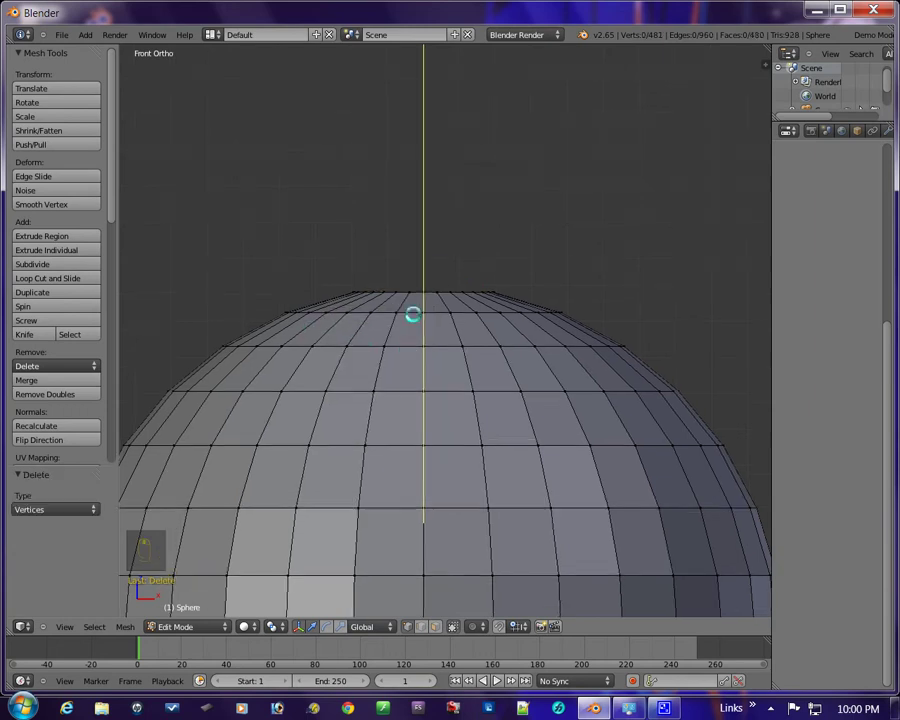
pyautogui.scroll(5, 401, 348)
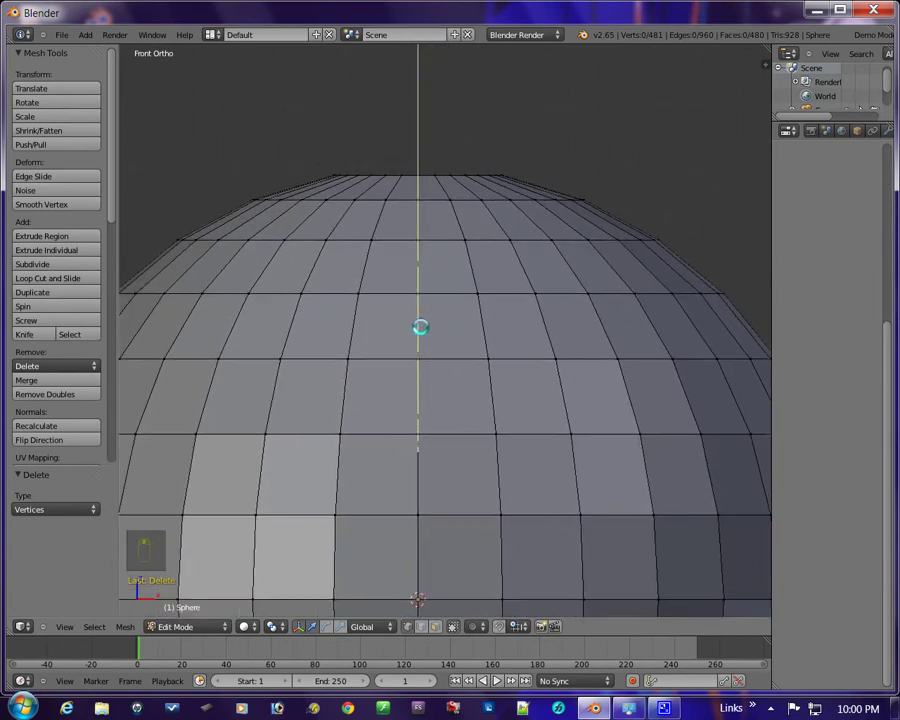
# Step: Extrude the edge loop around the sphere's top hole straight up 0.2 along Z to form a short neck
pyautogui.moveTo(422, 325); pyautogui.dragTo(424, 419, button='middle')
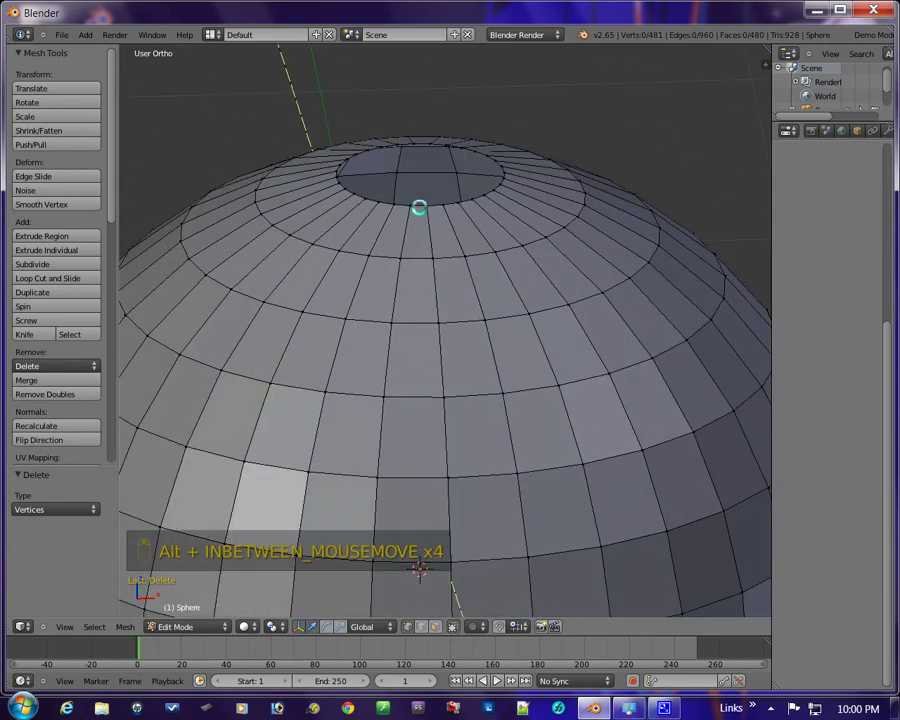
pyautogui.keyDown('alt'); pyautogui.rightClick(420, 207); pyautogui.keyUp('alt')
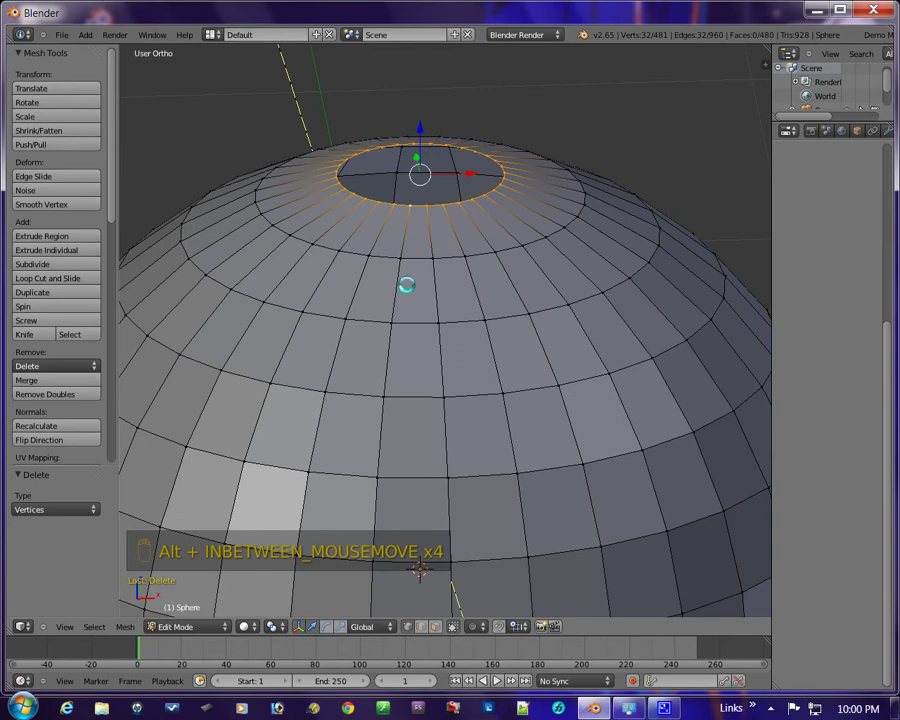
pyautogui.press('KP_1')
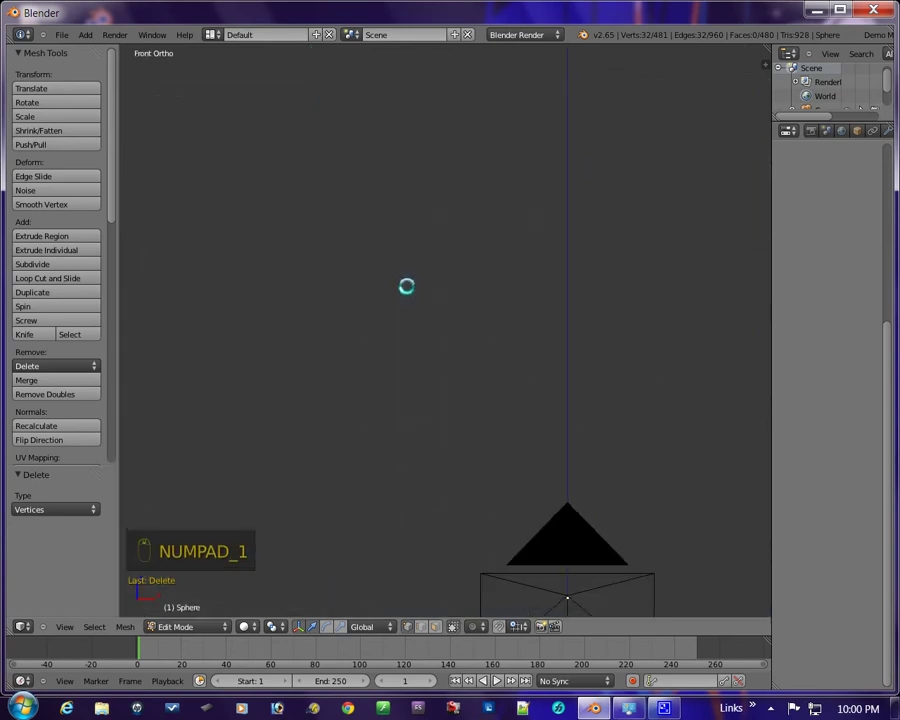
pyautogui.scroll(-8, 407, 291)
pyautogui.scroll(4, 480, 372)
pyautogui.keyDown('shift'); pyautogui.moveTo(498, 472); pyautogui.dragTo(466, 283, button='middle'); pyautogui.keyUp('shift')
pyautogui.scroll(3, 464, 332)
pyautogui.scroll(2, 467, 310)
pyautogui.keyDown('shift'); pyautogui.moveTo(468, 334); pyautogui.dragTo(447, 393, button='middle'); pyautogui.keyUp('shift')
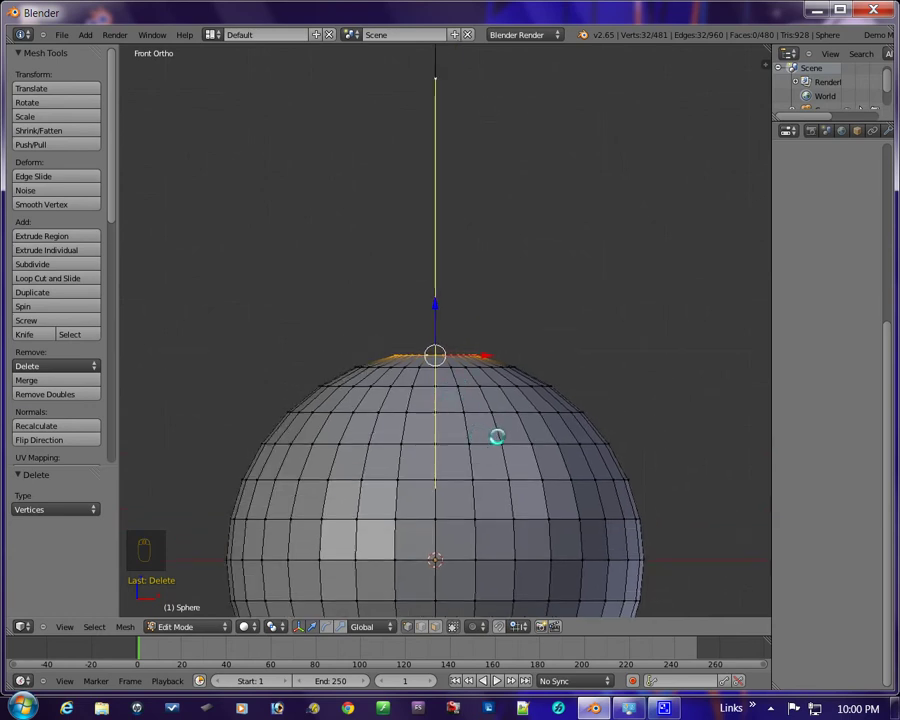
pyautogui.press('e')
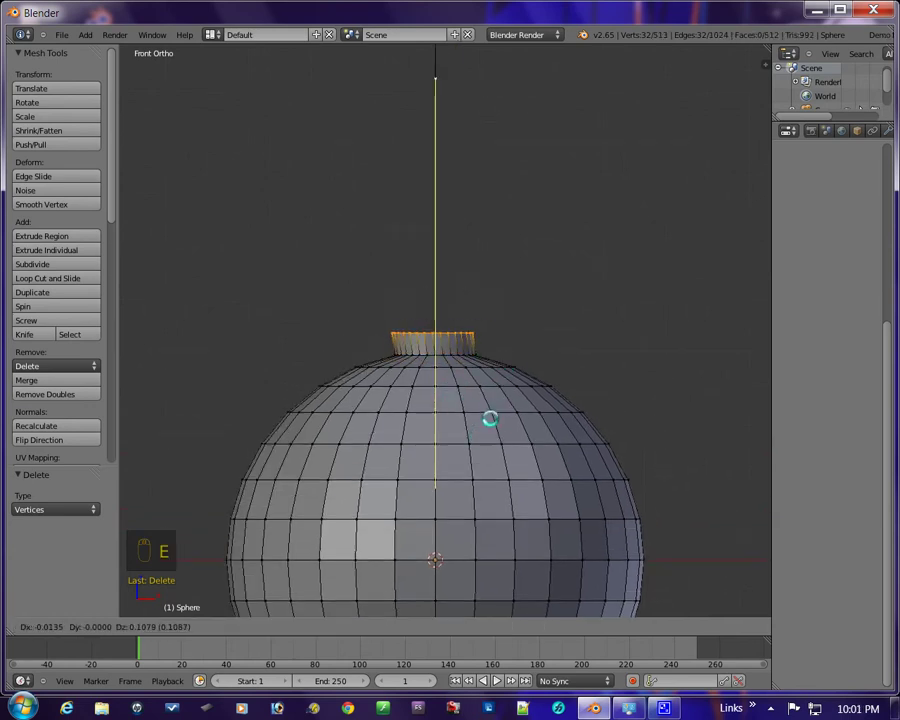
pyautogui.click(488, 420)
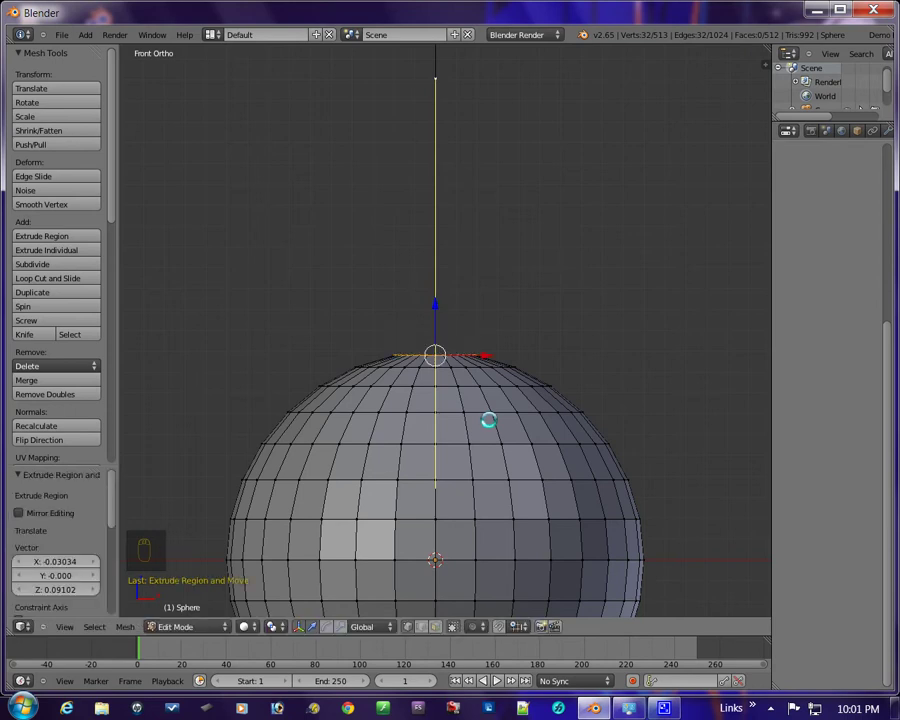
pyautogui.press('e')
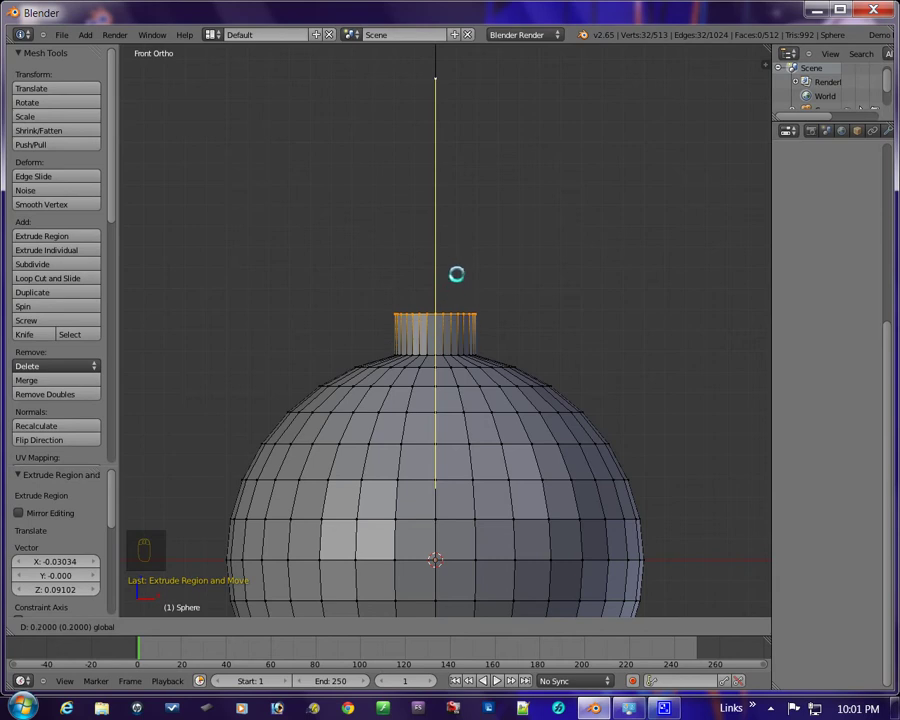
pyautogui.click(457, 268)
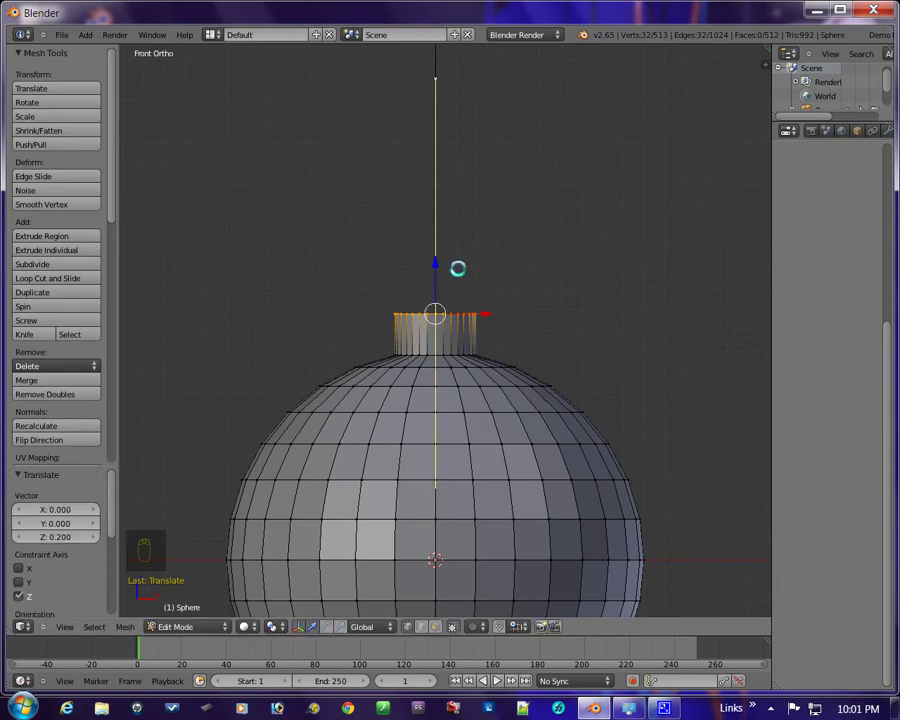
pyautogui.scroll(-3, 489, 402)
pyautogui.scroll(3, 488, 402)
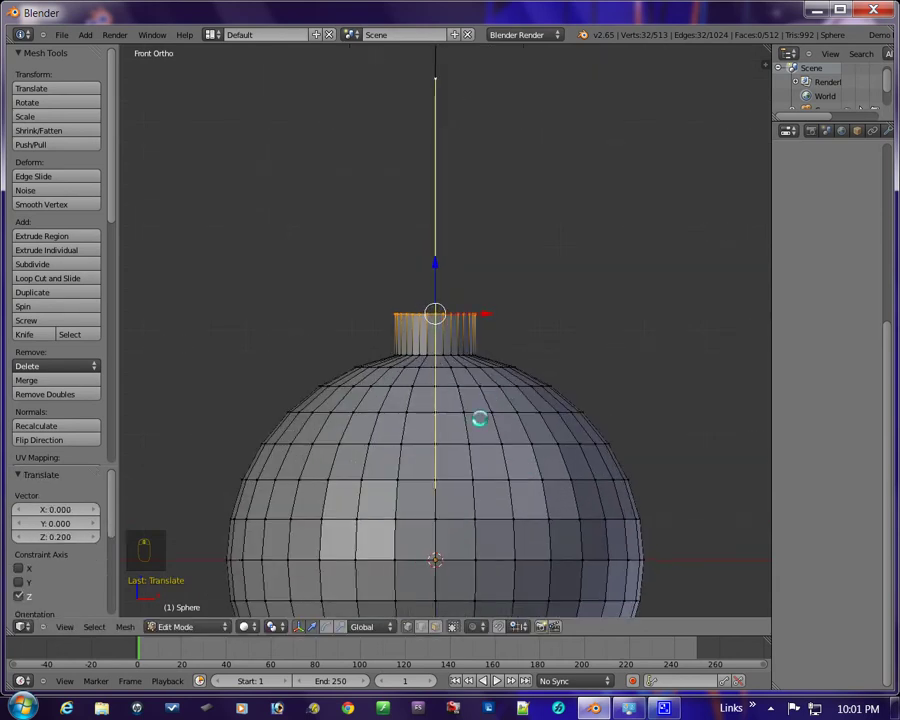
pyautogui.keyDown('shift'); pyautogui.moveTo(480, 420); pyautogui.dragTo(492, 321, button='middle'); pyautogui.keyUp('shift')
pyautogui.scroll(-4, 488, 337)
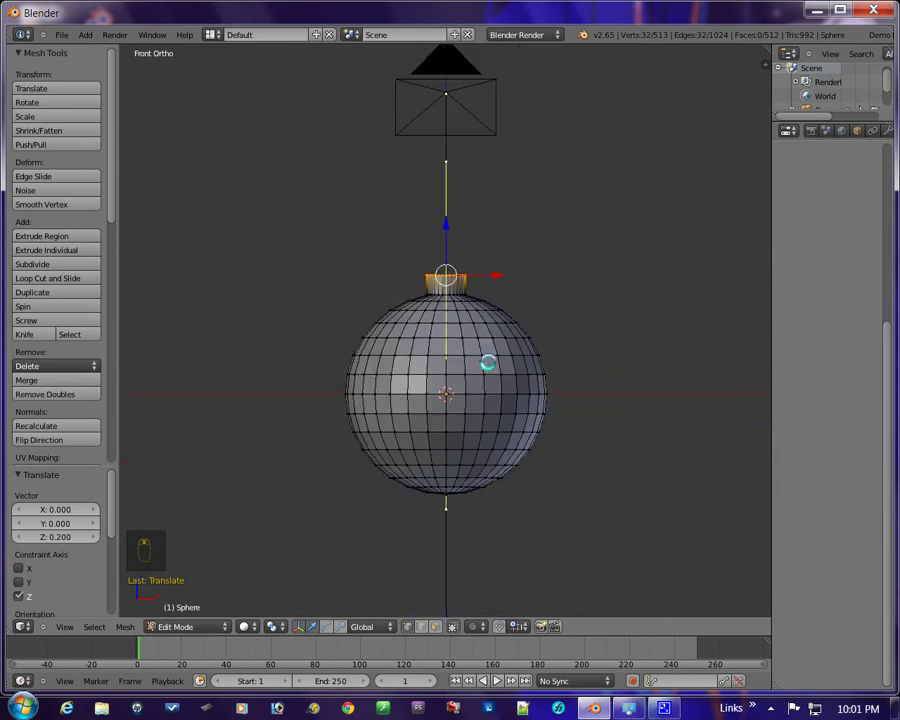
pyautogui.scroll(5, 488, 337)
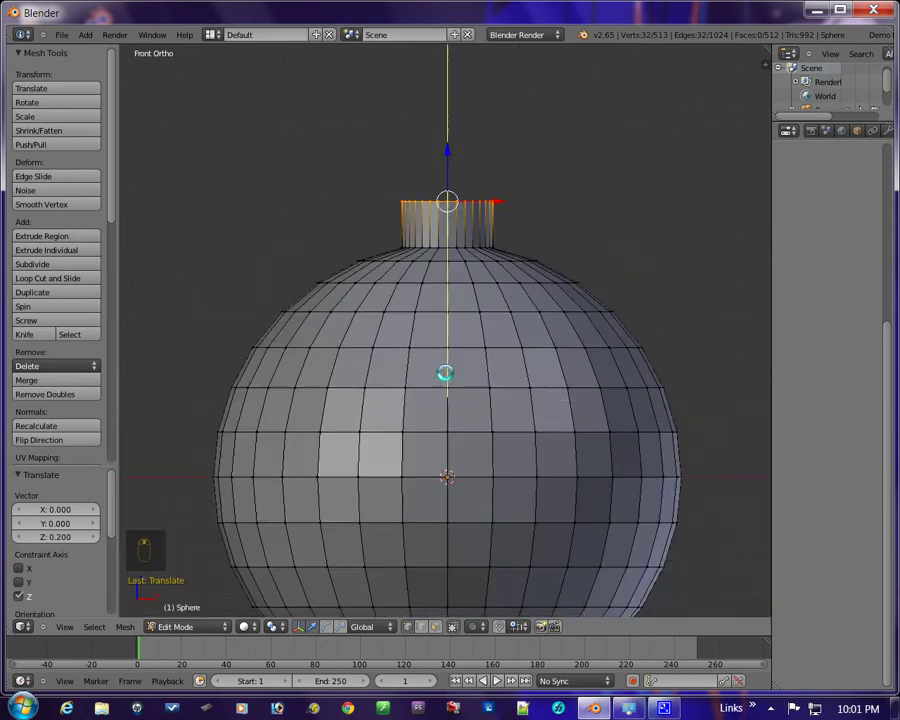
pyautogui.scroll(-3, 488, 337)
pyautogui.scroll(1, 438, 436)
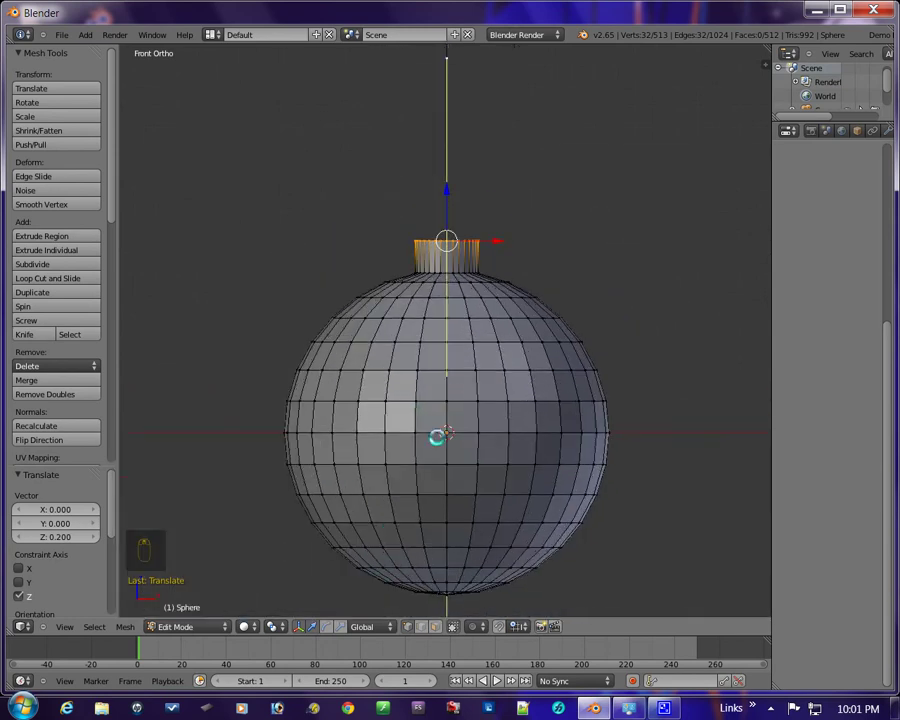
pyautogui.scroll(-1, 444, 397)
pyautogui.scroll(2, 444, 397)
pyautogui.scroll(-3, 444, 395)
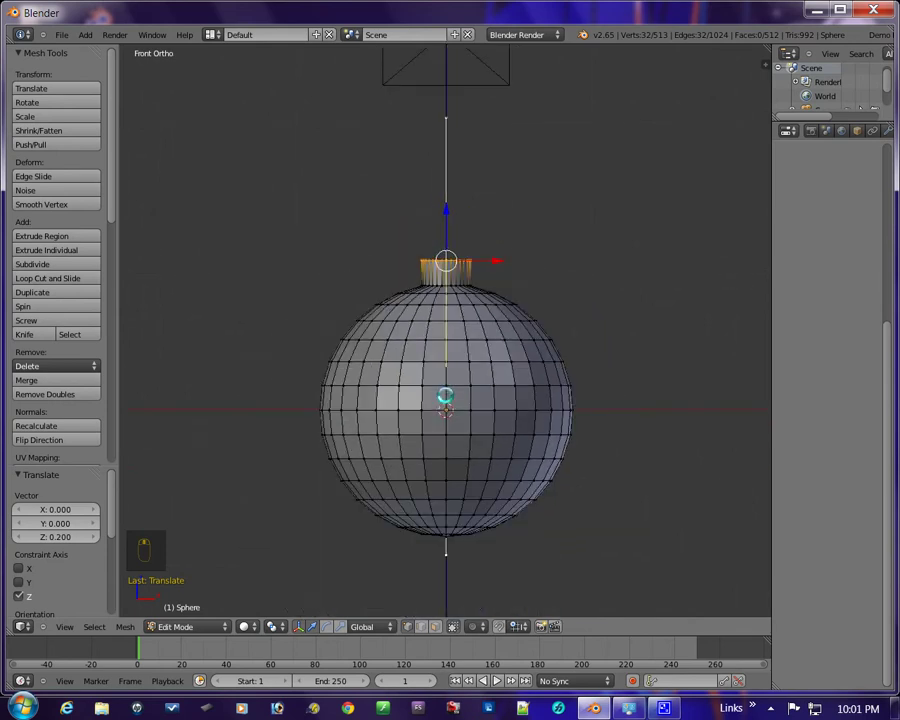
pyautogui.scroll(1, 445, 399)
pyautogui.scroll(-1, 445, 399)
# Step: Deselect the mesh, return to Object Mode and apply smooth shading to the sphere
pyautogui.press('a')
pyautogui.scroll(2, 375, 484)
pyautogui.scroll(-2, 375, 484)
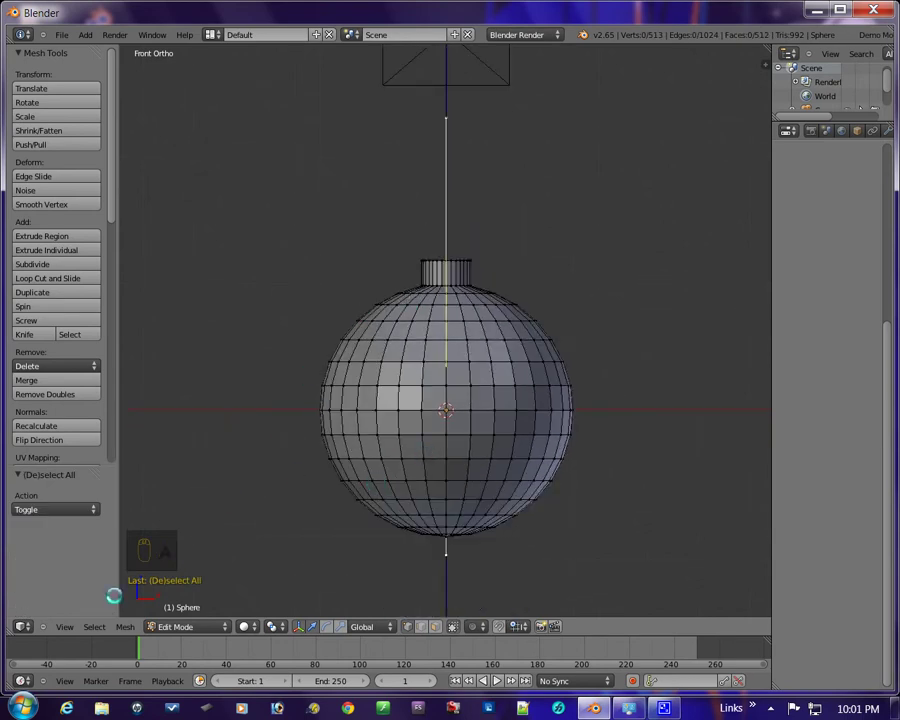
pyautogui.click(181, 626)
pyautogui.click(180, 614)
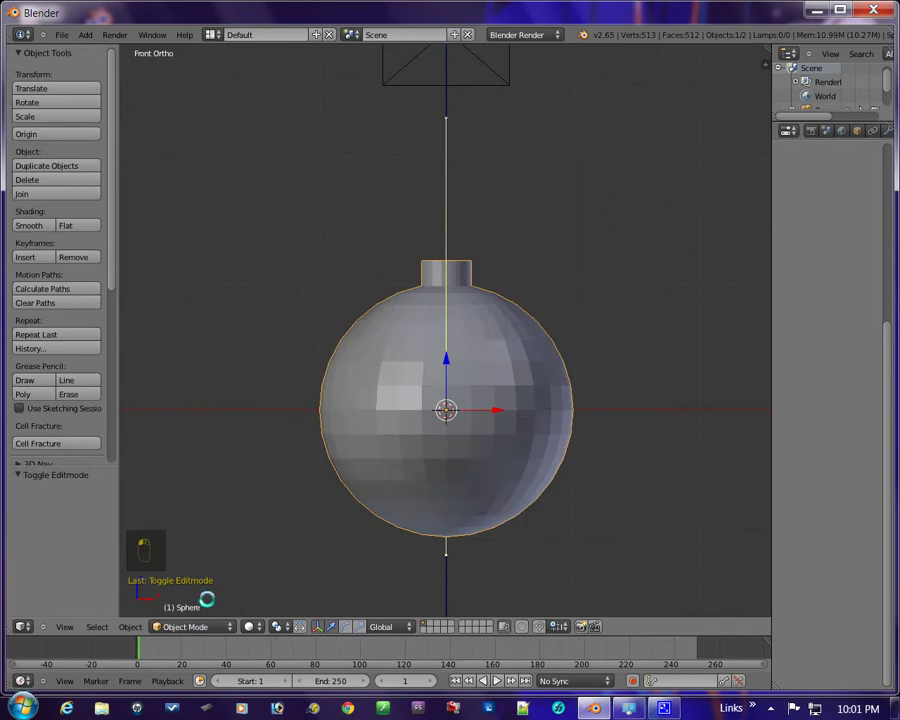
pyautogui.click(30, 225)
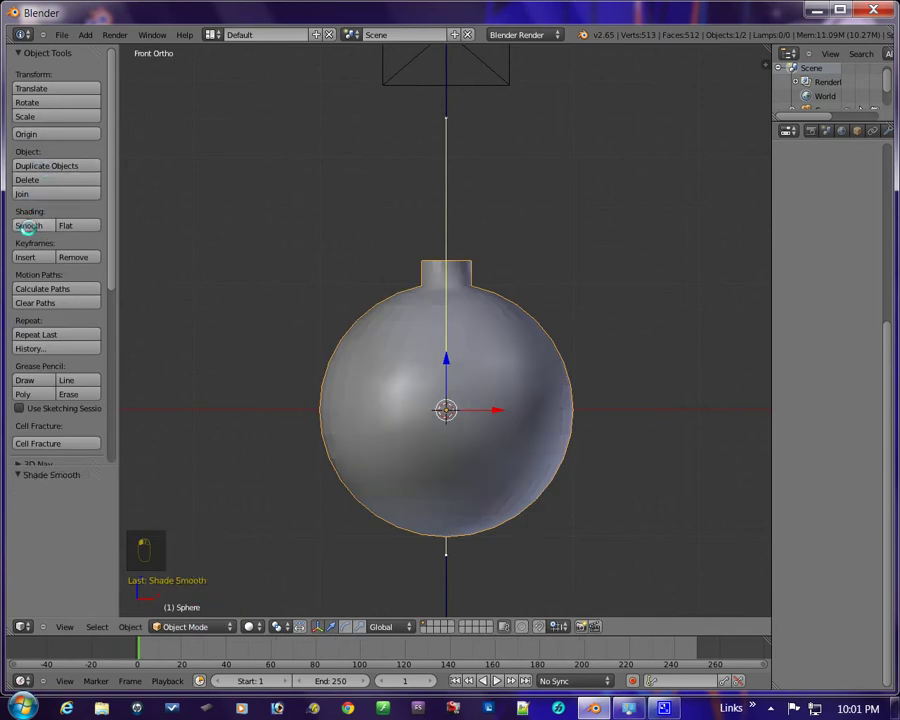
# Step: Examine the smooth-shaded sphere and its neck from an angle and from the front
pyautogui.scroll(-2, 416, 434)
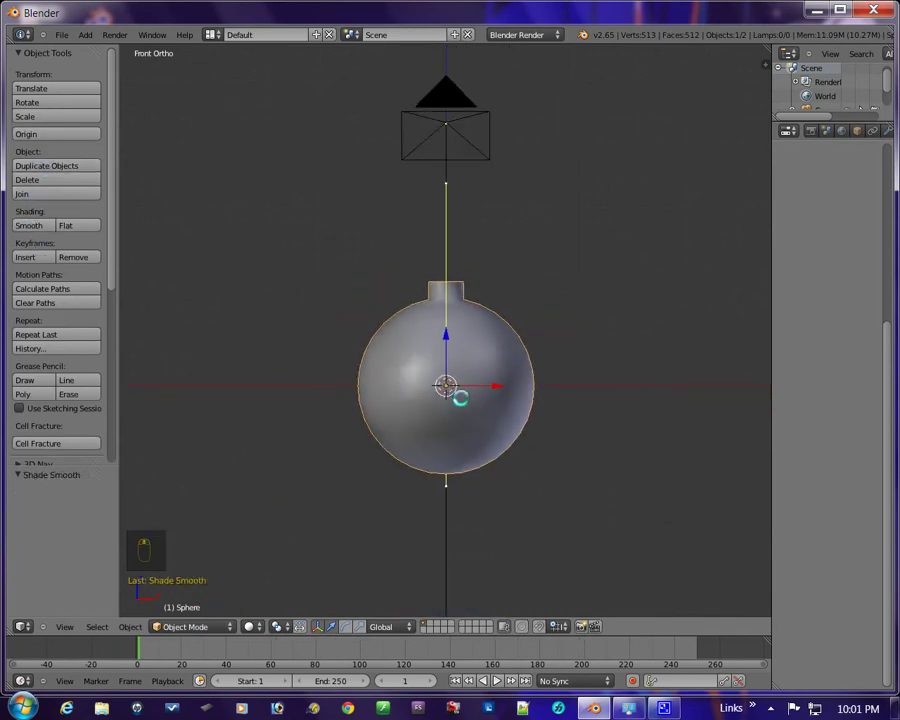
pyautogui.moveTo(451, 352); pyautogui.dragTo(330, 331, button='middle')
pyautogui.press('KP_1')
pyautogui.scroll(-8, 508, 404)
pyautogui.scroll(3, 378, 372)
pyautogui.scroll(3, 410, 398)
pyautogui.keyDown('shift'); pyautogui.moveTo(433, 399); pyautogui.dragTo(509, 392, button='middle'); pyautogui.keyUp('shift')
pyautogui.scroll(3, 492, 392)
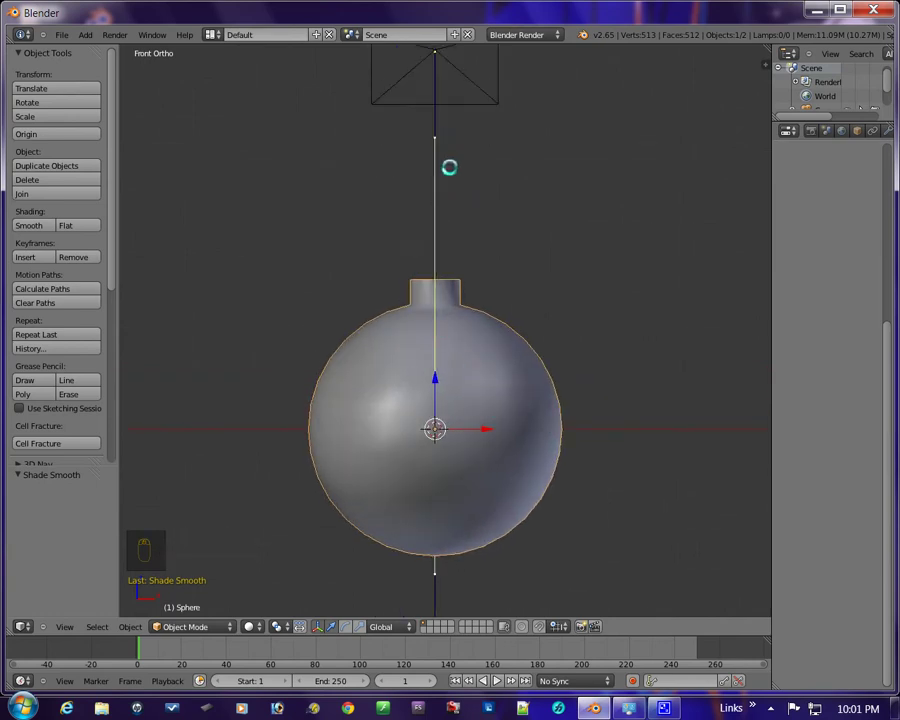
pyautogui.scroll(2, 458, 235)
pyautogui.scroll(-5, 460, 242)
pyautogui.scroll(3, 440, 390)
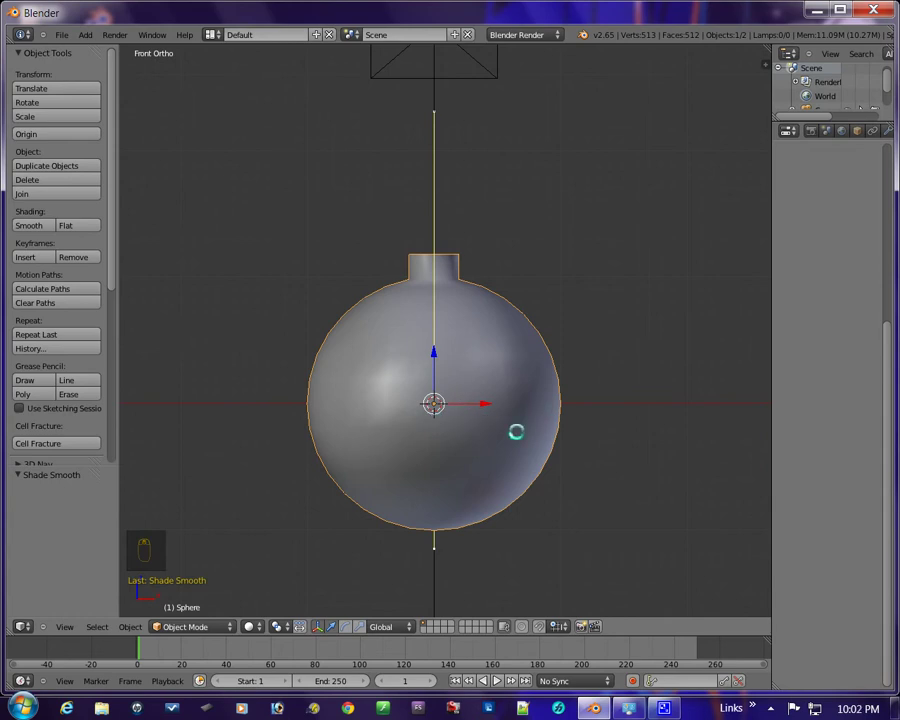
pyautogui.scroll(-1, 516, 431)
# Step: Add a new material to the sphere with diffuse intensity 1.000 and specular intensity 0.000
pyautogui.moveTo(885, 453); pyautogui.dragTo(894, 284)
pyautogui.keyDown('shift'); pyautogui.moveTo(591, 427); pyautogui.dragTo(610, 433, button='middle'); pyautogui.keyUp('shift')
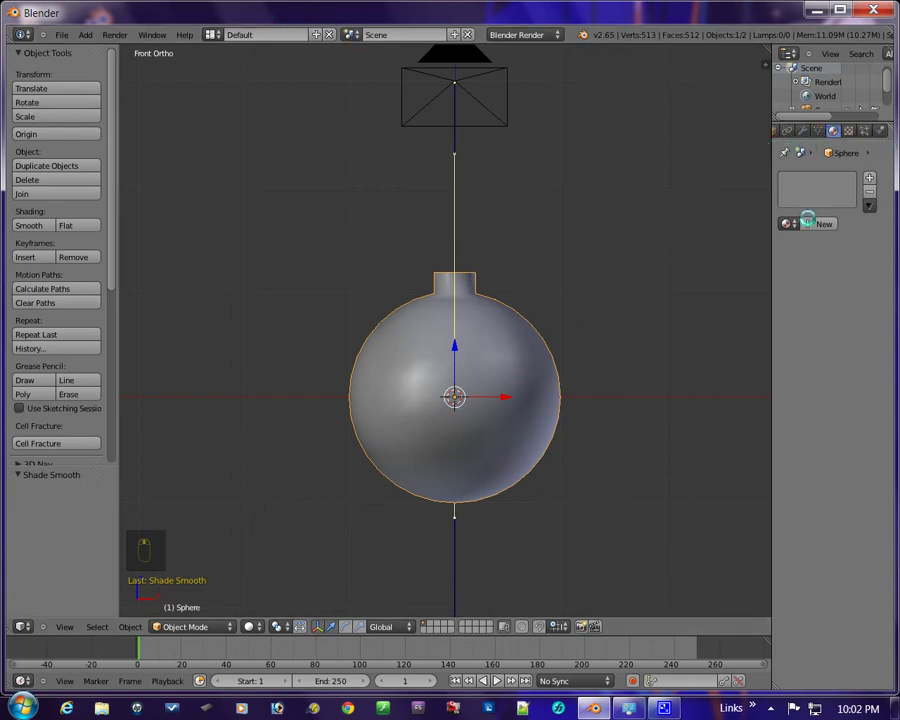
pyautogui.click(820, 223)
pyautogui.moveTo(792, 414); pyautogui.dragTo(848, 414)
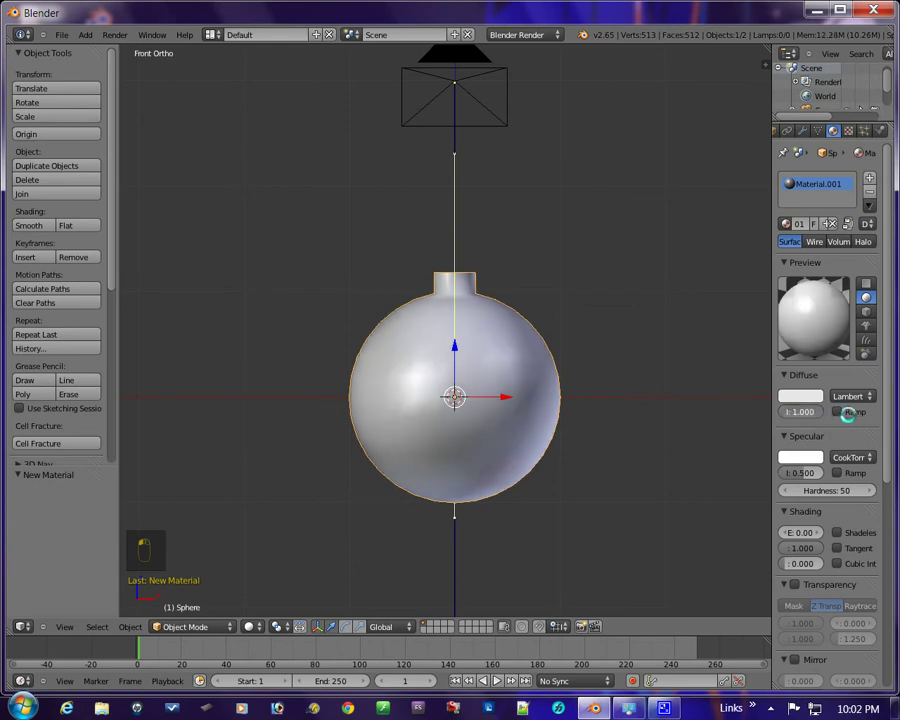
pyautogui.moveTo(807, 473); pyautogui.dragTo(686, 490)
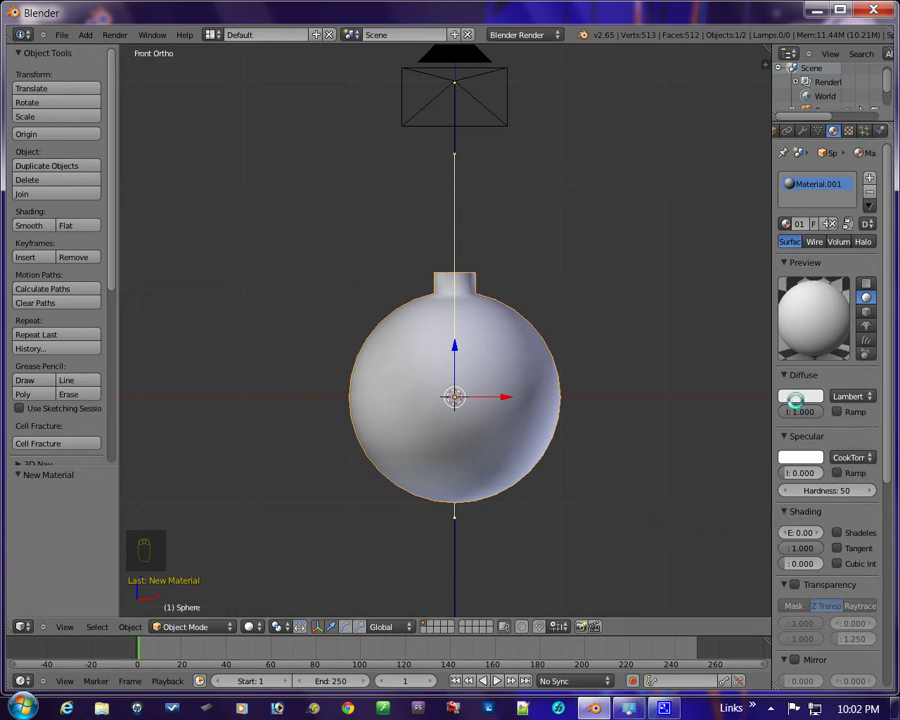
# Step: Set the sphere material's diffuse color to a bright red
pyautogui.click(795, 398)
pyautogui.click(745, 313)
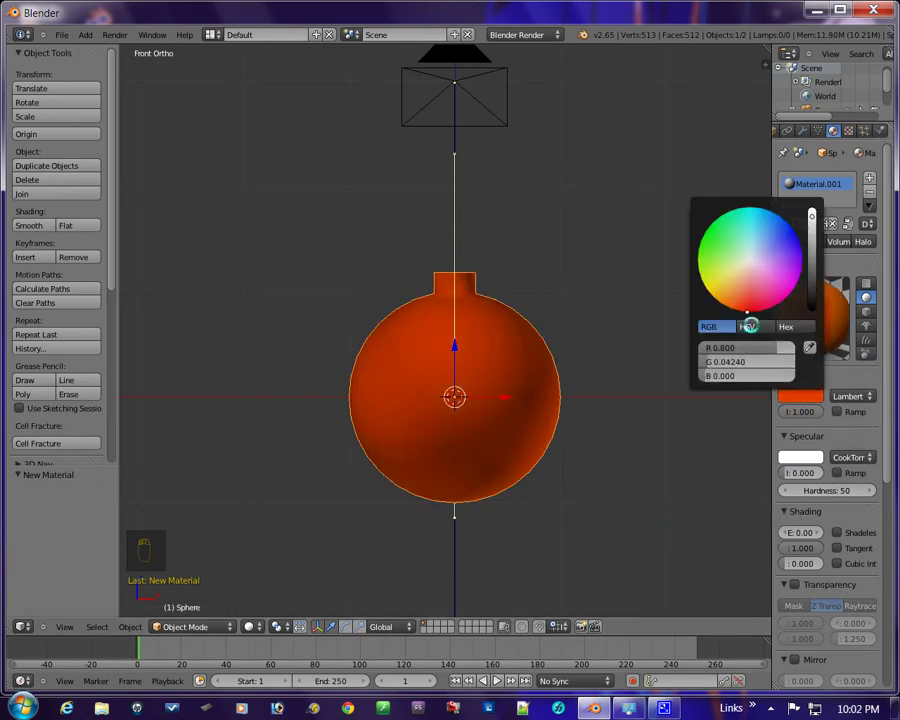
pyautogui.moveTo(751, 325); pyautogui.dragTo(749, 324)
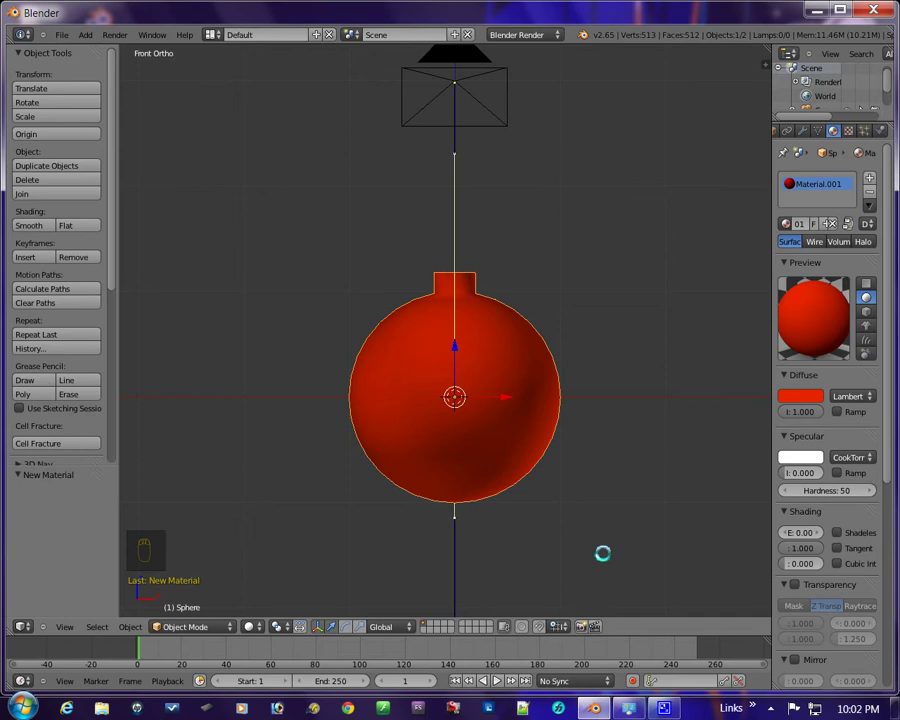
pyautogui.scroll(1, 600, 550)
pyautogui.scroll(-3, 600, 548)
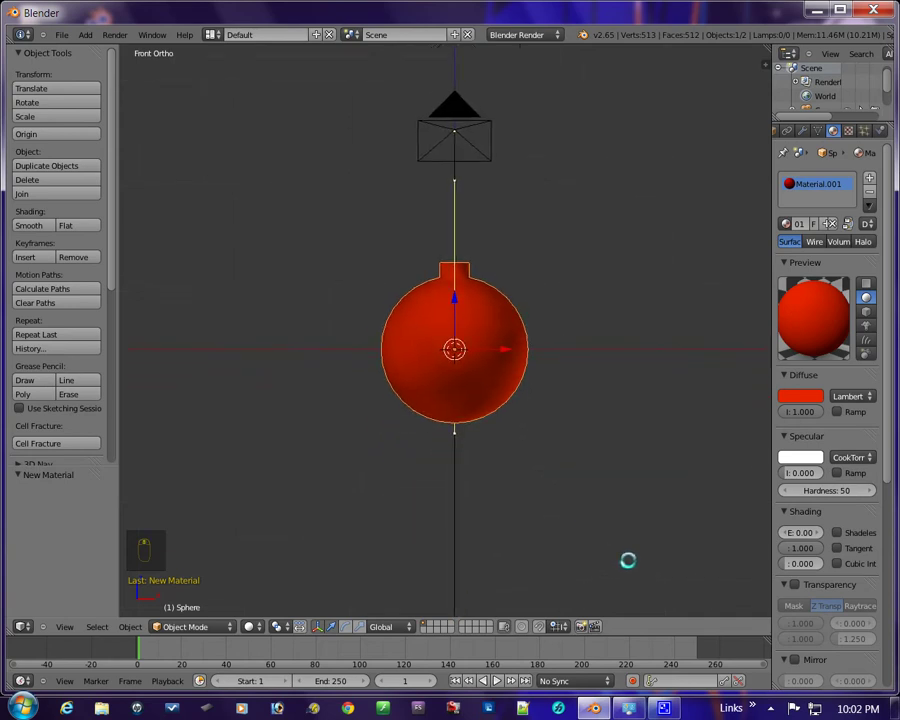
# Step: Enable raytraced transparency on the sphere's red material, set its IOR to 1.400 and widen the properties area
pyautogui.scroll(-3, 796, 570)
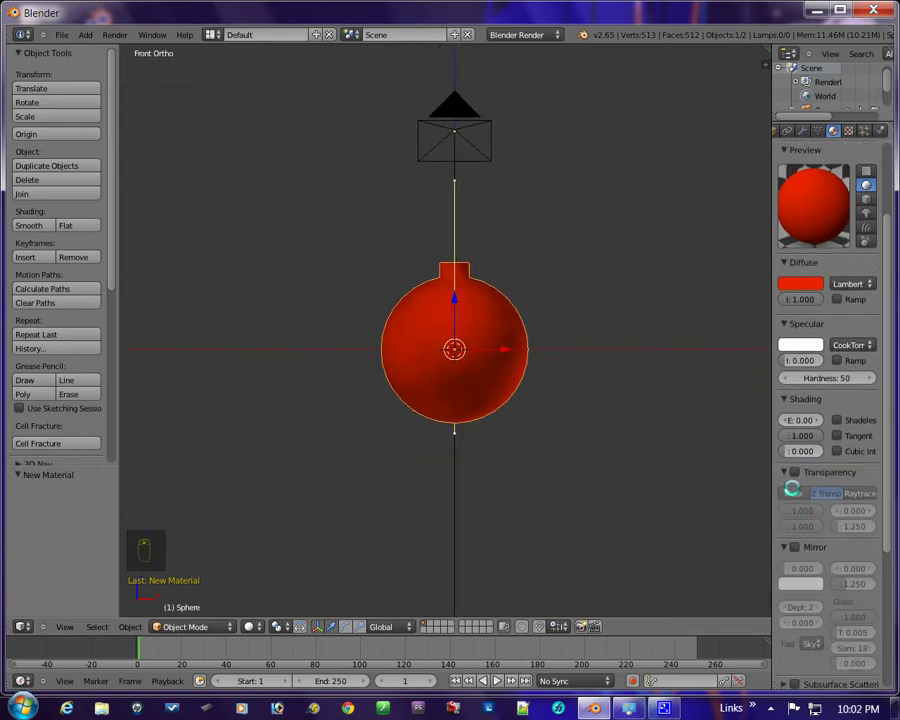
pyautogui.click(793, 472)
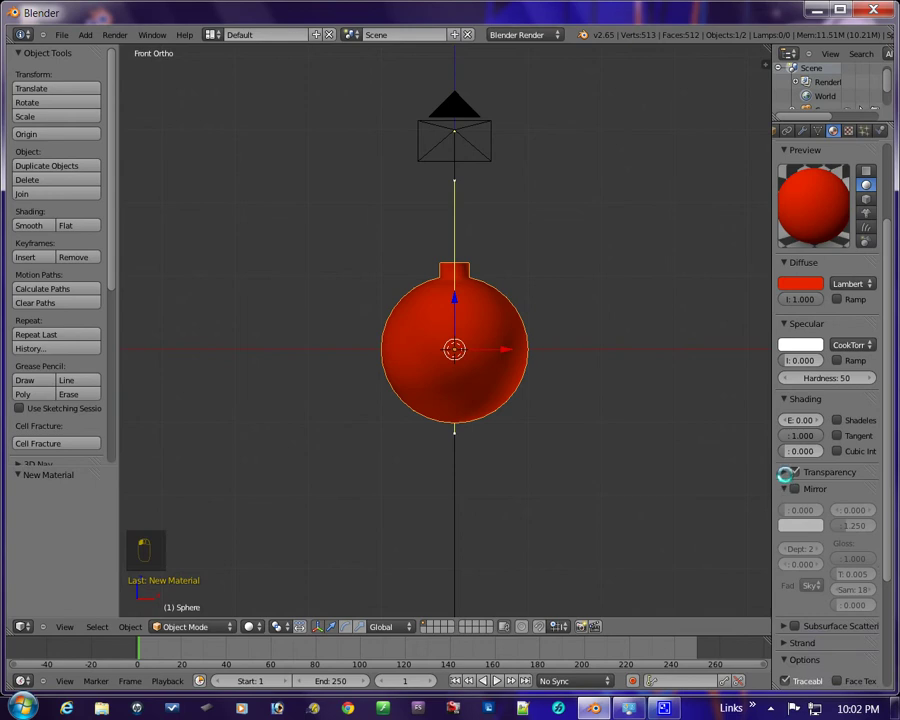
pyautogui.click(789, 474)
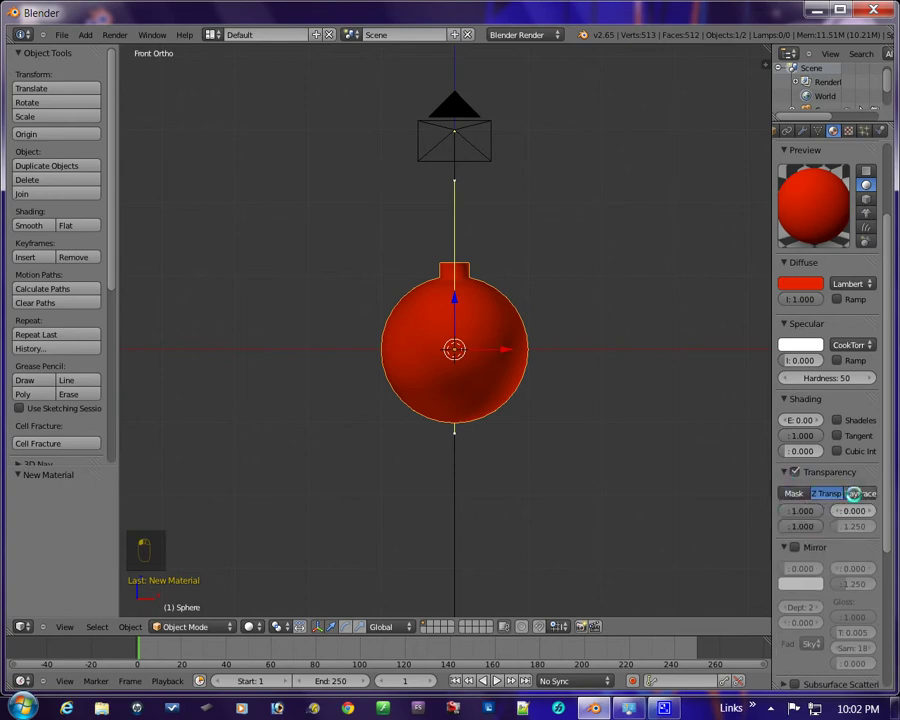
pyautogui.click(848, 496)
pyautogui.scroll(-2, 810, 527)
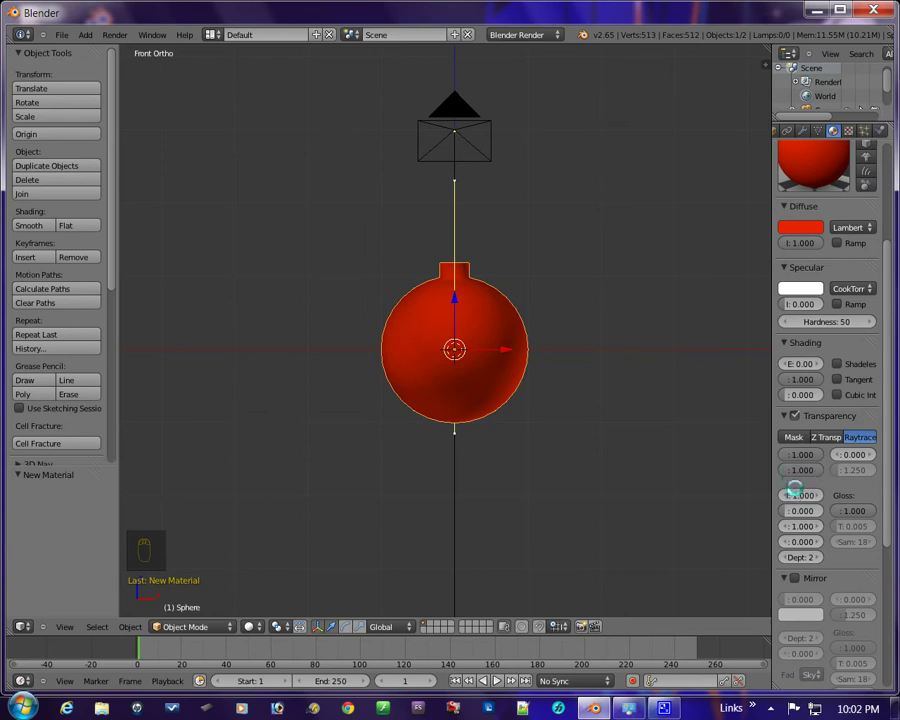
pyautogui.moveTo(798, 493); pyautogui.dragTo(818, 495)
pyautogui.moveTo(775, 470); pyautogui.dragTo(707, 482)
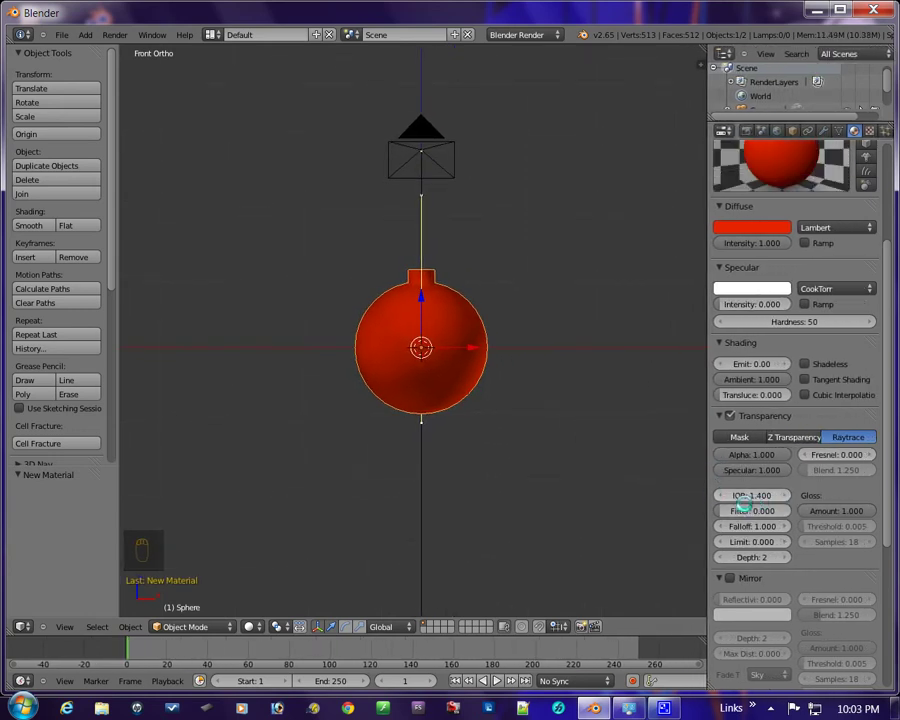
# Step: Set the transparency Fresnel of the sphere's material to 3.000
pyautogui.moveTo(858, 455); pyautogui.dragTo(893, 458)
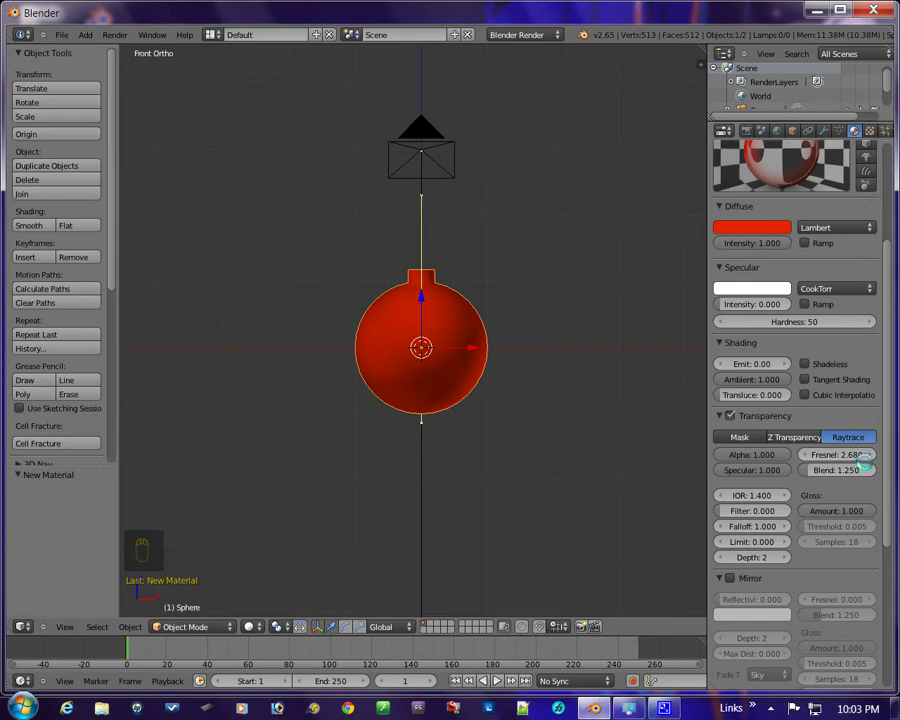
pyautogui.click(870, 458)
pyautogui.click(870, 458)
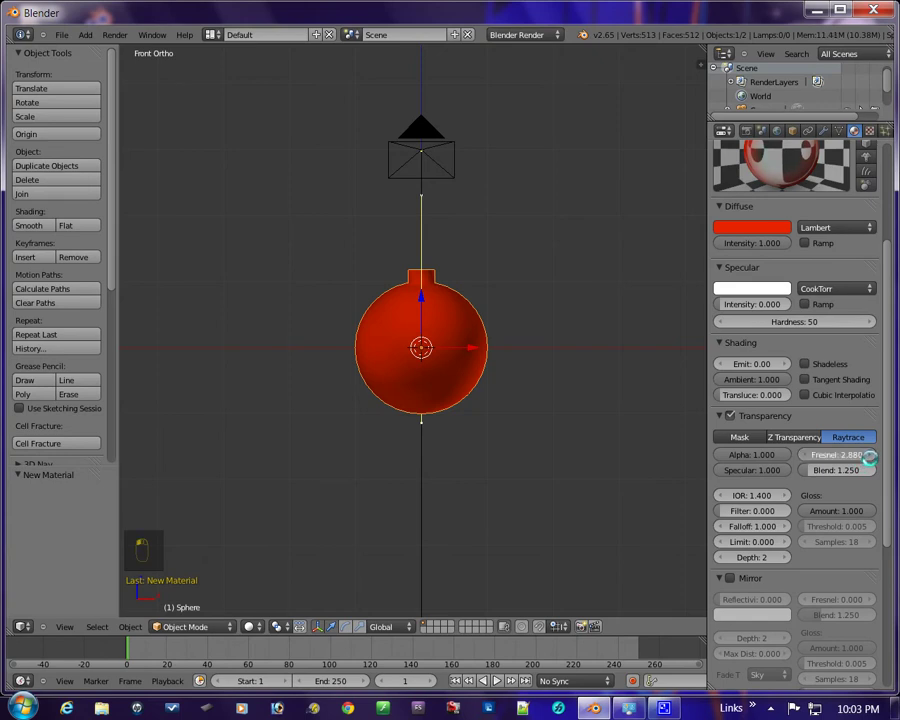
pyautogui.click(870, 458)
pyautogui.click(870, 458)
pyautogui.click(847, 455)
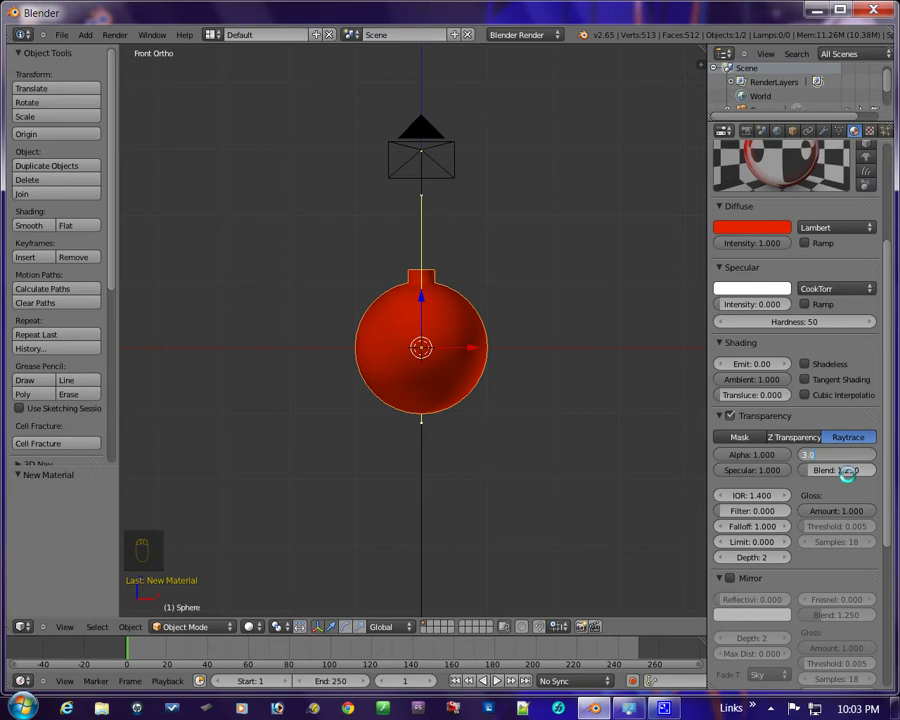
pyautogui.press('Return')
# Step: Render the current frame, examine how the transparent ball looks and return to the 3D view
pyautogui.scroll(-2, 579, 410)
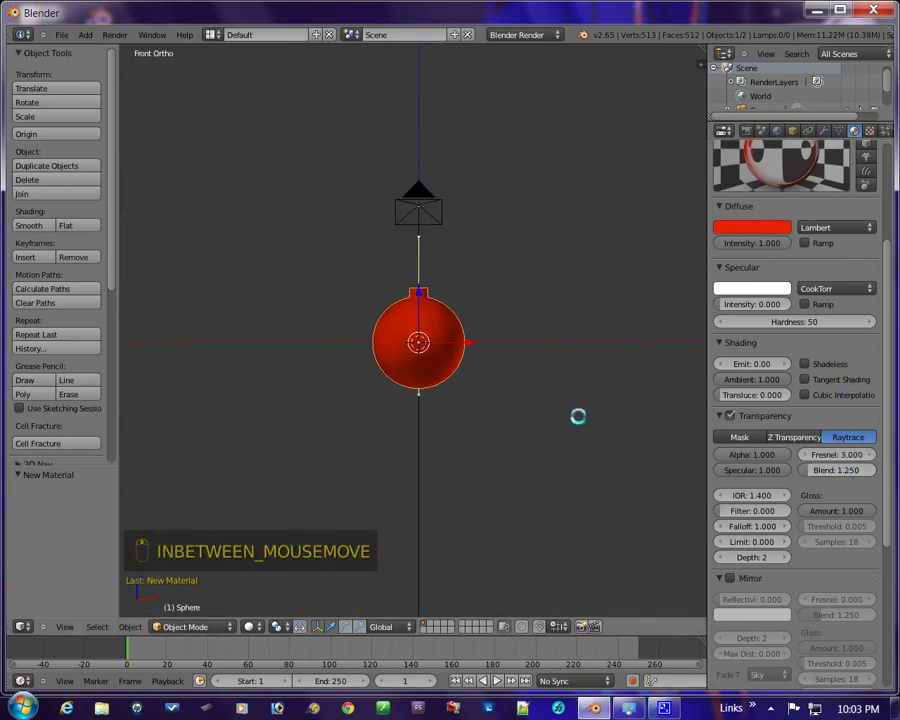
pyautogui.scroll(2, 578, 416)
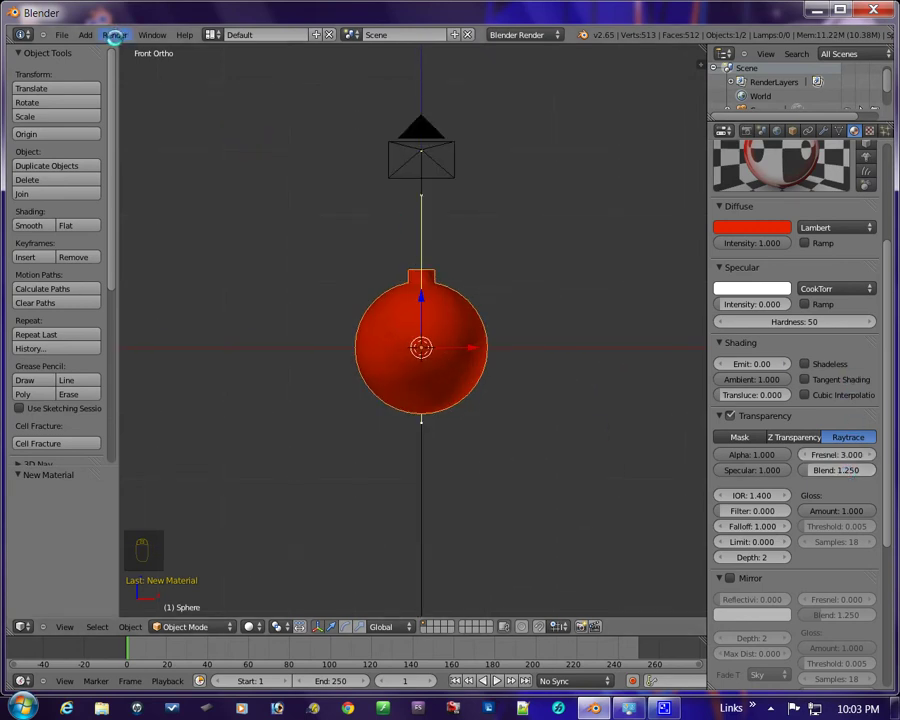
pyautogui.click(118, 34)
pyautogui.click(120, 45)
pyautogui.scroll(3, 356, 382)
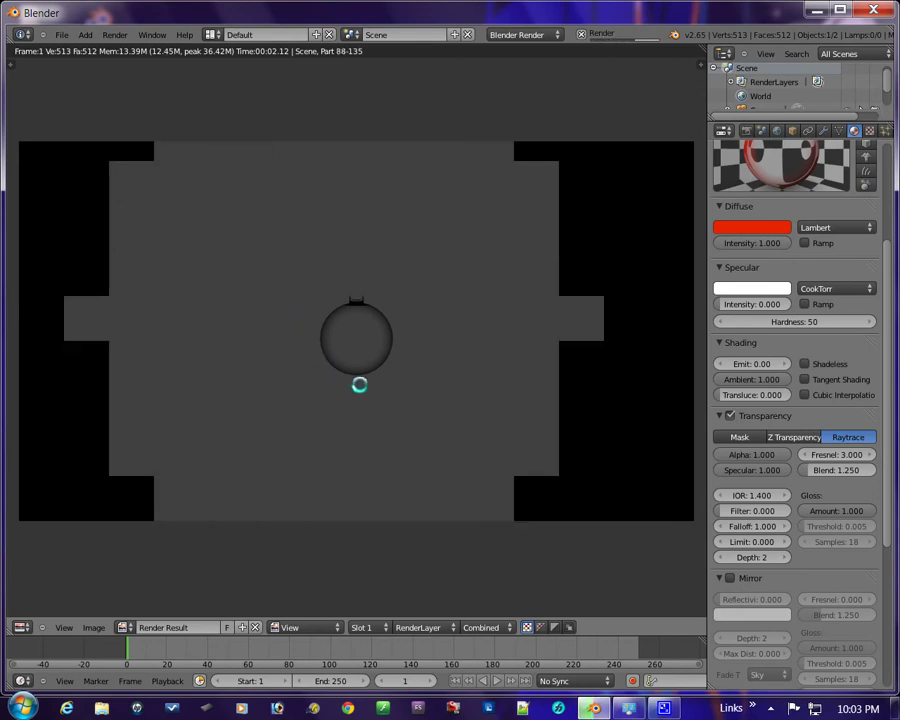
pyautogui.scroll(-5, 356, 382)
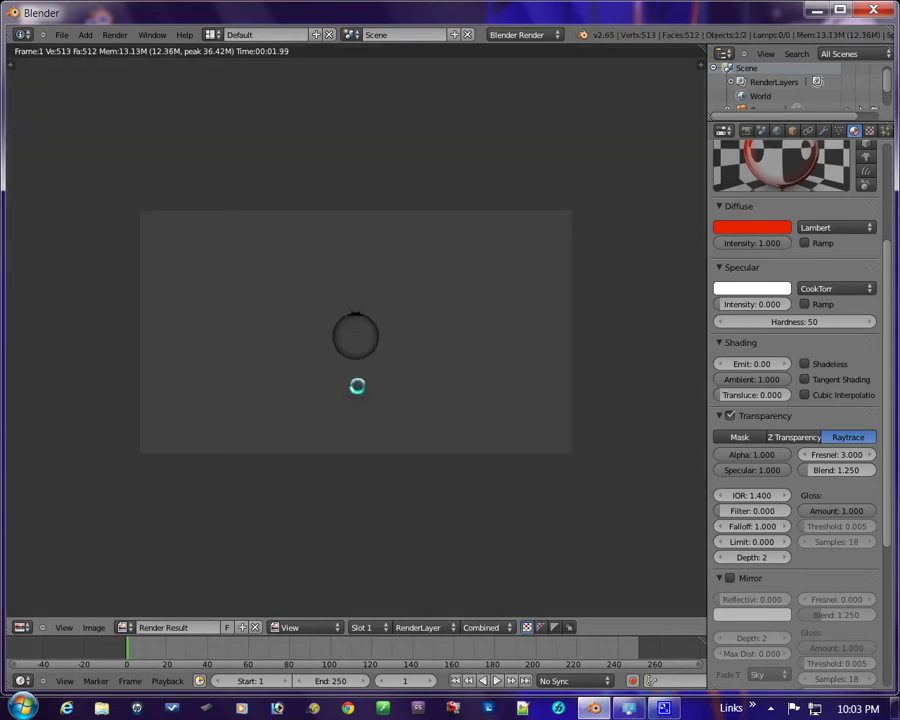
pyautogui.press('Escape')
# Step: Move the sphere up 1 unit along the Z axis
pyautogui.scroll(2, 377, 428)
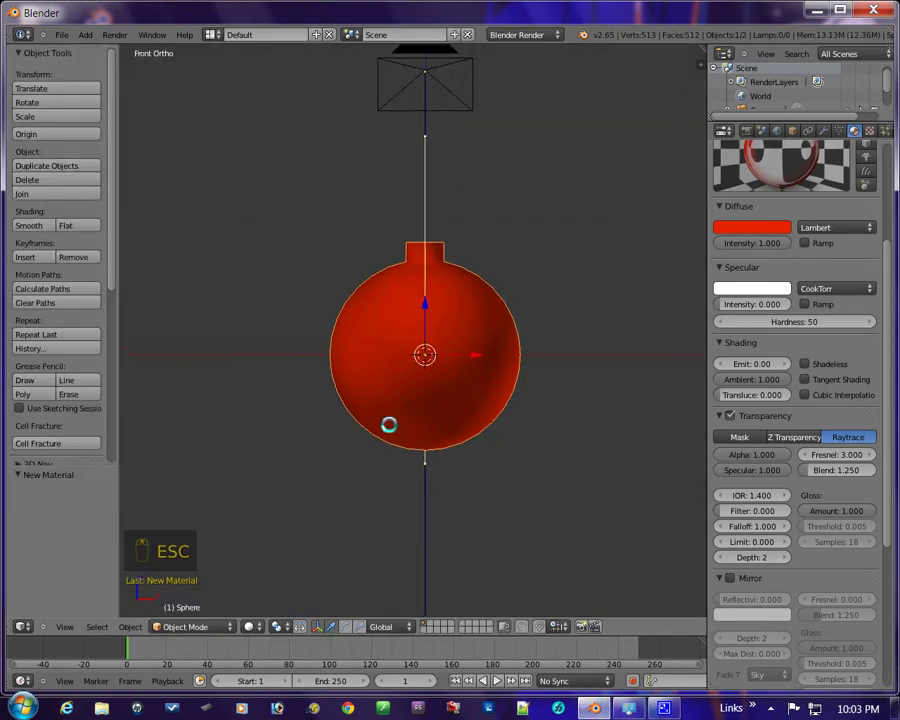
pyautogui.keyDown('shift'); pyautogui.moveTo(383, 458); pyautogui.dragTo(385, 491, button='middle'); pyautogui.keyUp('shift')
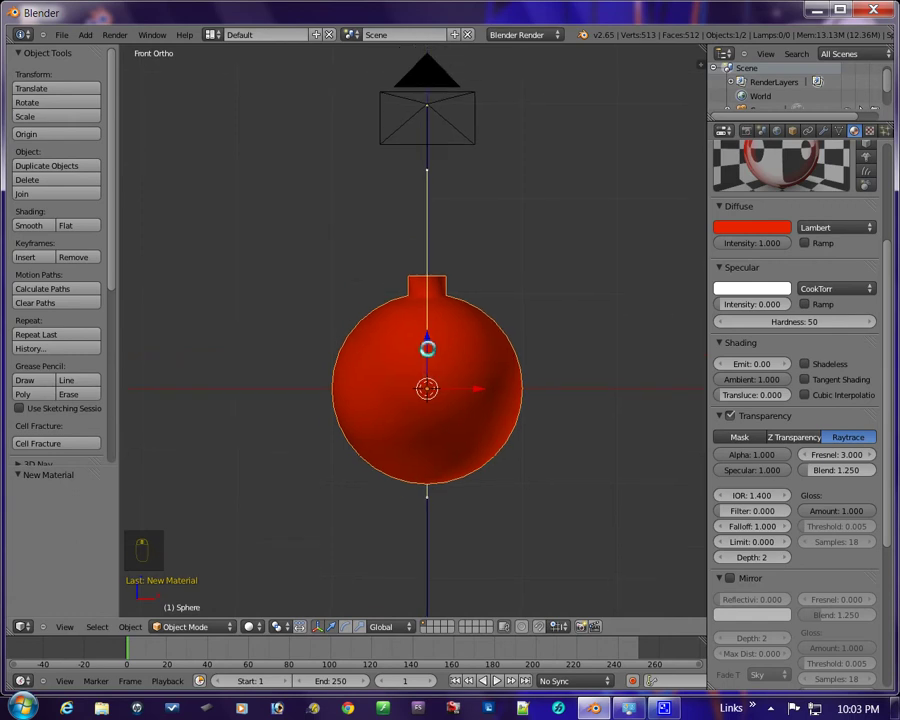
pyautogui.press('g')
pyautogui.press('z')
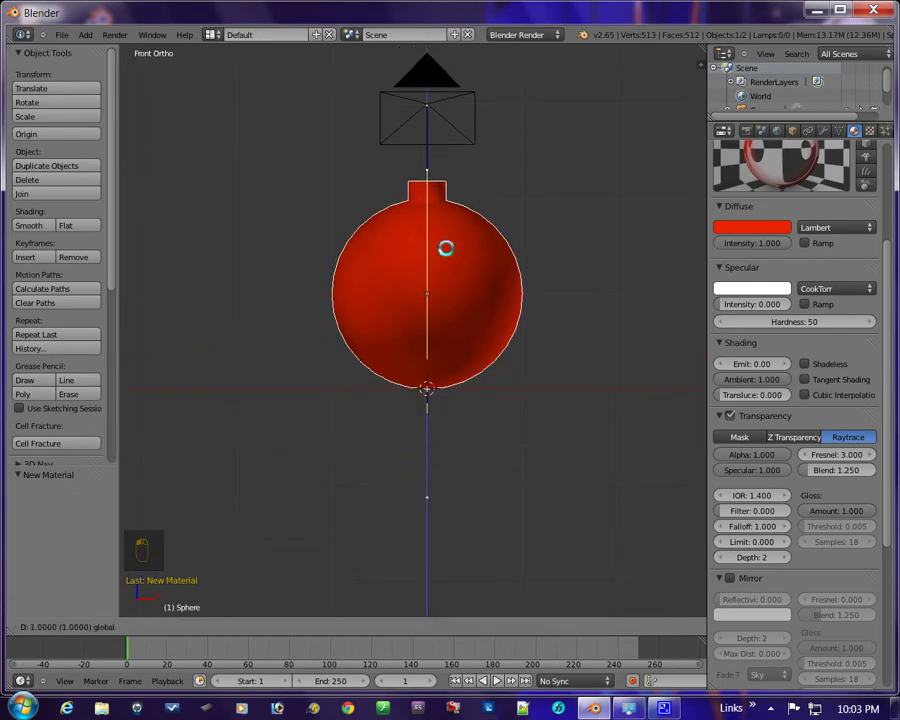
pyautogui.click(446, 248)
# Step: Add a plane beneath the ball at the scene origin and scale it up by about 5.58
pyautogui.keyDown('shift'); pyautogui.moveTo(434, 415); pyautogui.dragTo(436, 446, button='middle'); pyautogui.keyUp('shift')
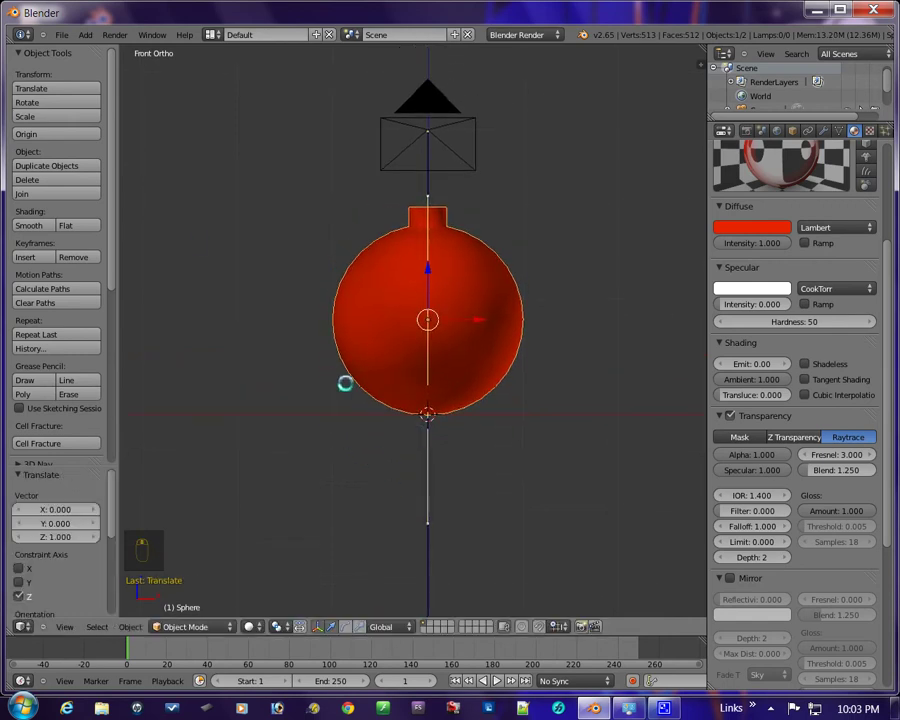
pyautogui.click(85, 34)
pyautogui.moveTo(92, 48)
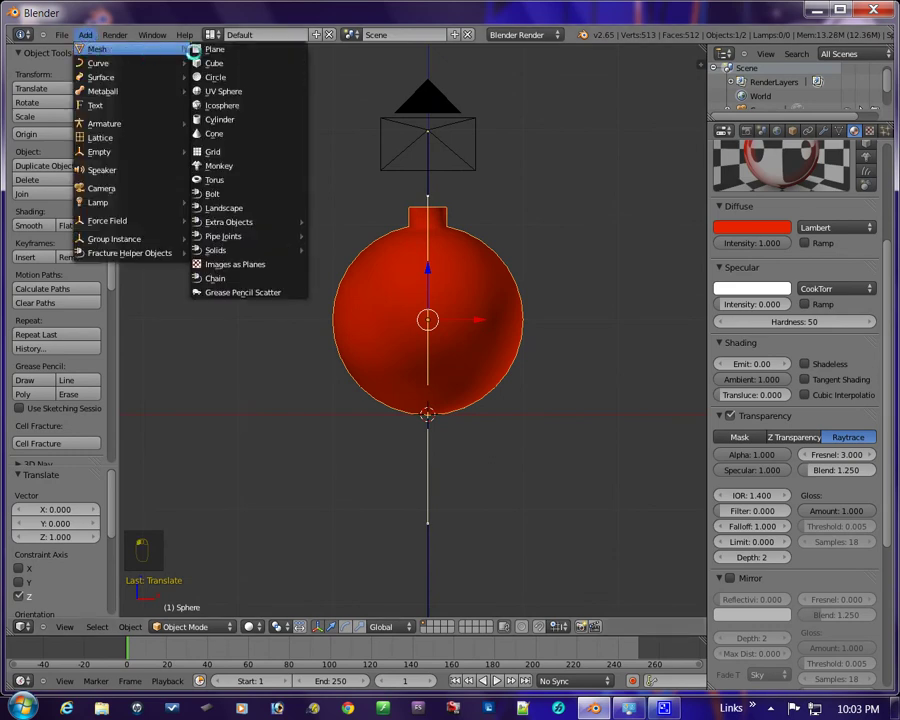
pyautogui.click(210, 49)
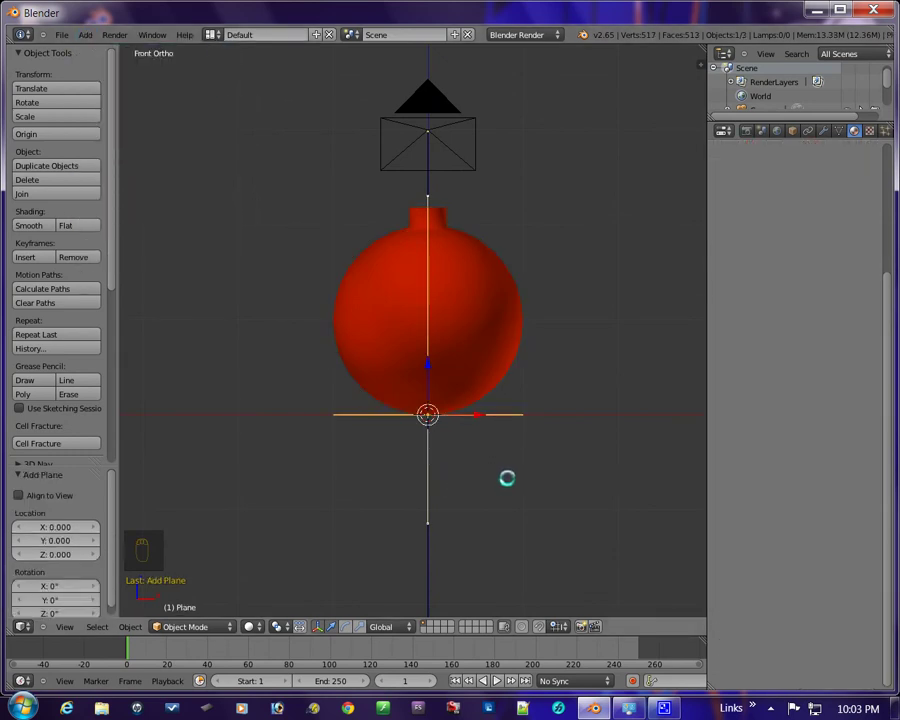
pyautogui.press('s')
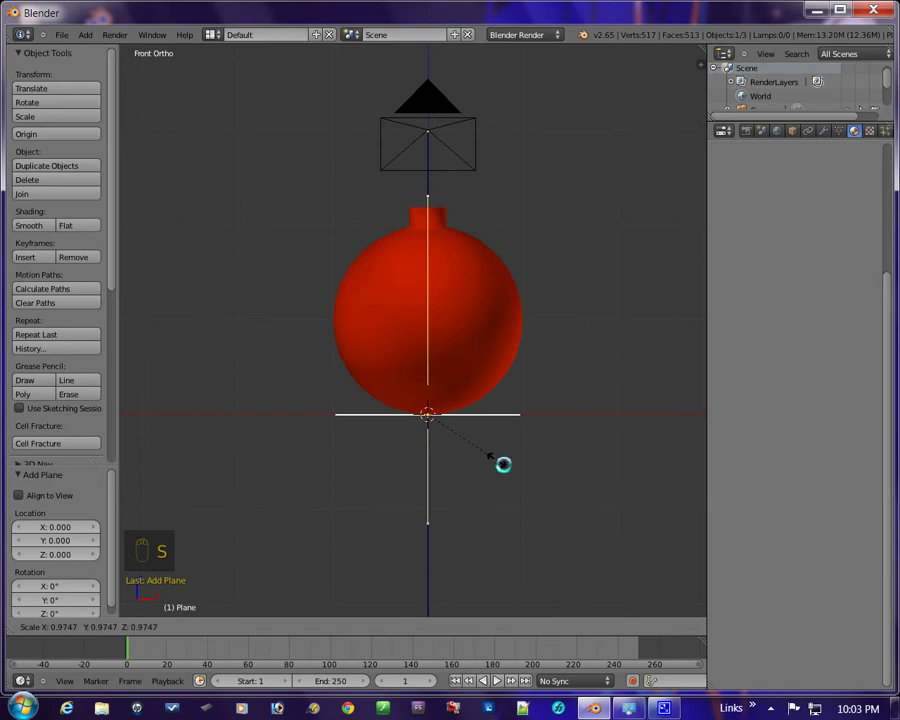
pyautogui.click(818, 472)
pyautogui.scroll(-3, 530, 490)
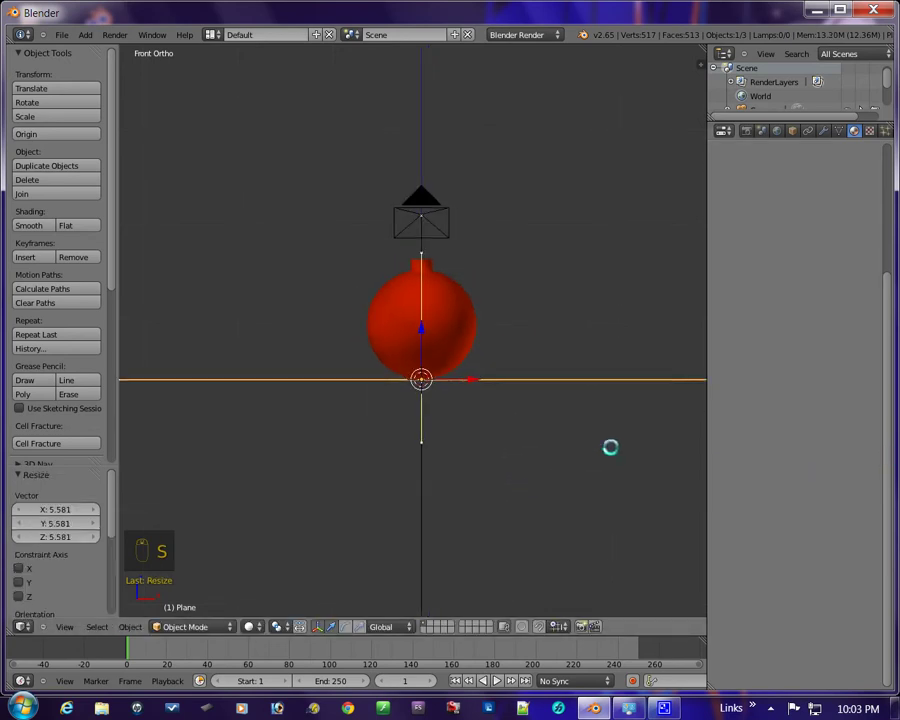
# Step: Give the plane a new material with a light orange diffuse color, diffuse intensity 1.000 and specular intensity 0.000
pyautogui.moveTo(563, 425); pyautogui.dragTo(435, 360, button='middle')
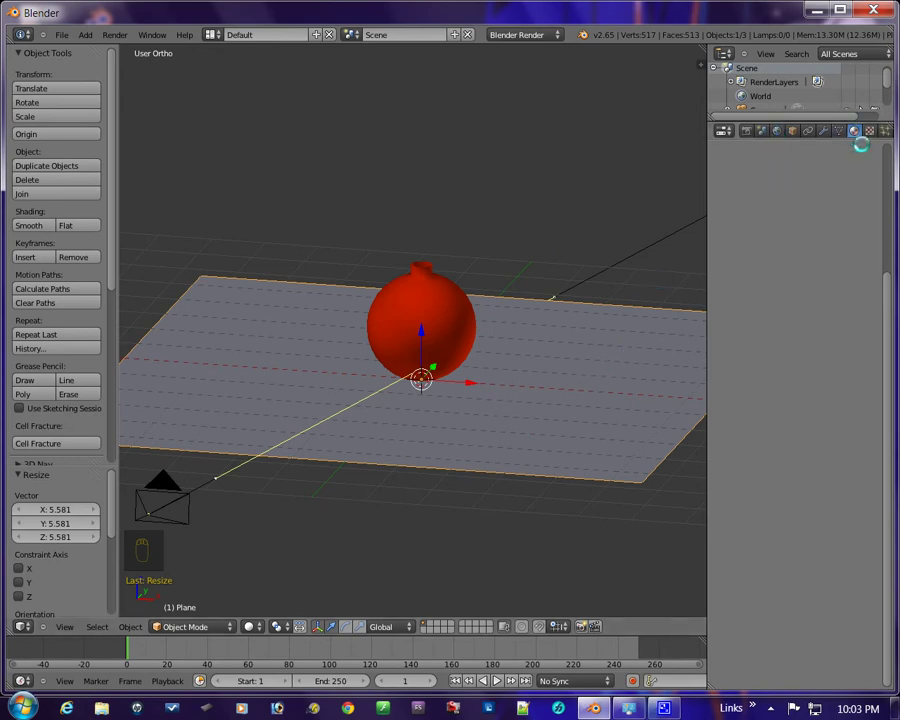
pyautogui.moveTo(887, 299); pyautogui.dragTo(895, 183)
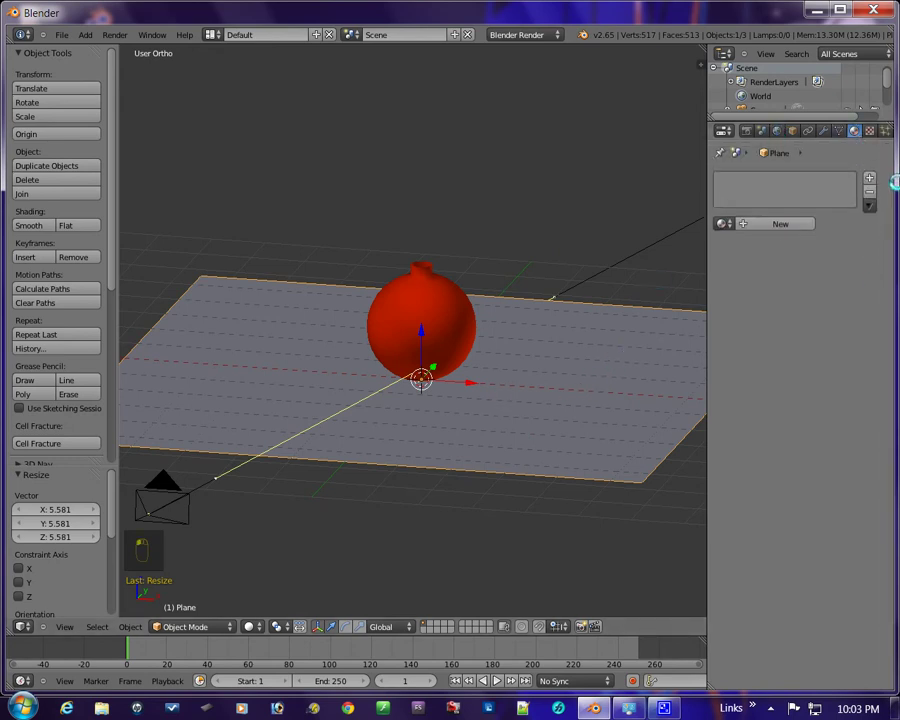
pyautogui.click(822, 224)
pyautogui.click(760, 398)
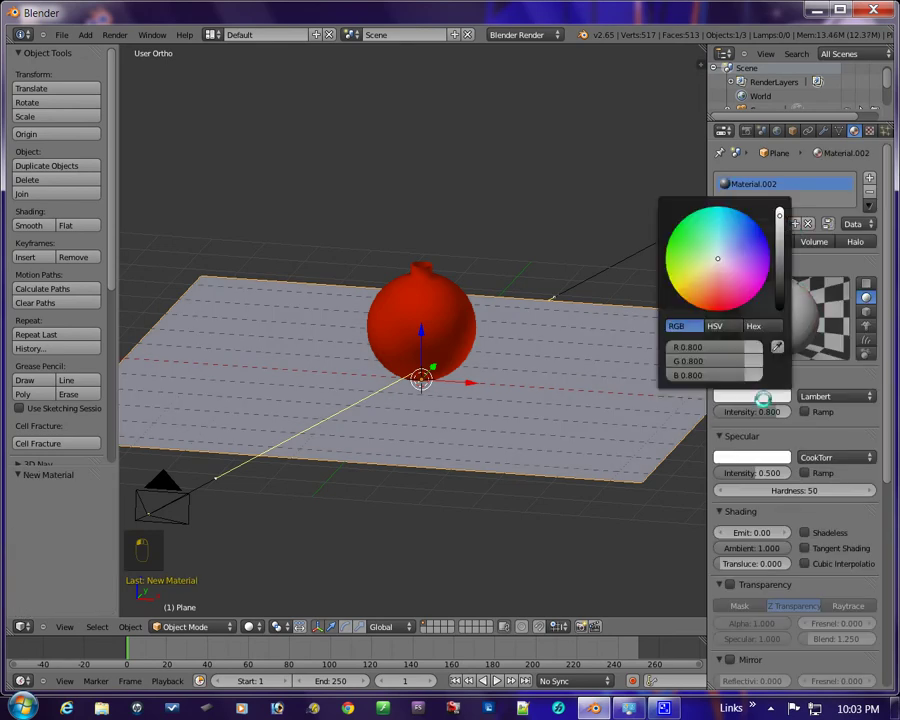
pyautogui.moveTo(718, 270); pyautogui.dragTo(704, 306)
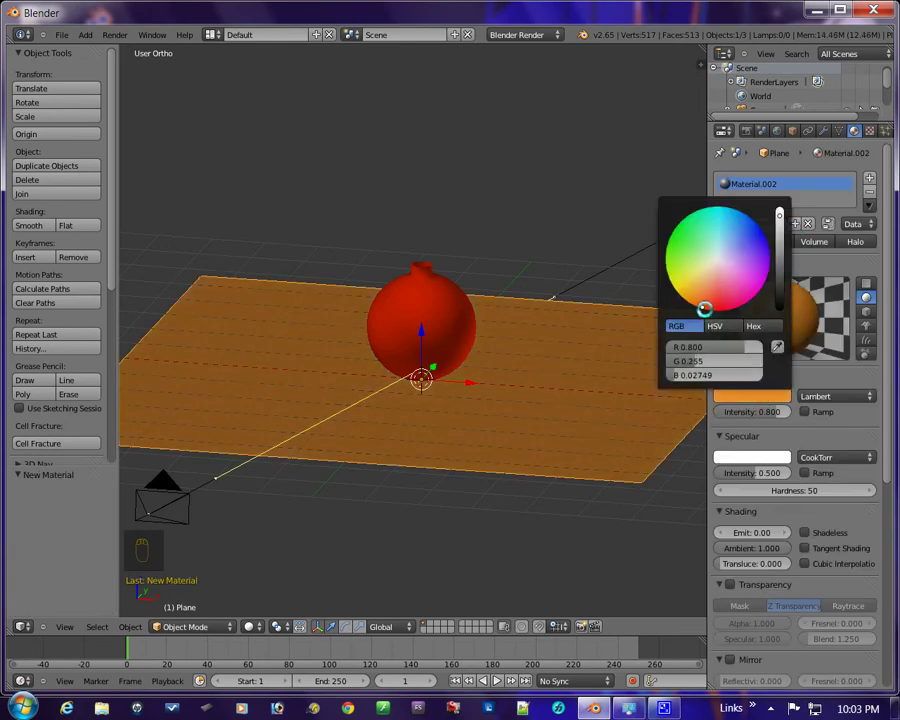
pyautogui.moveTo(755, 411); pyautogui.dragTo(806, 410)
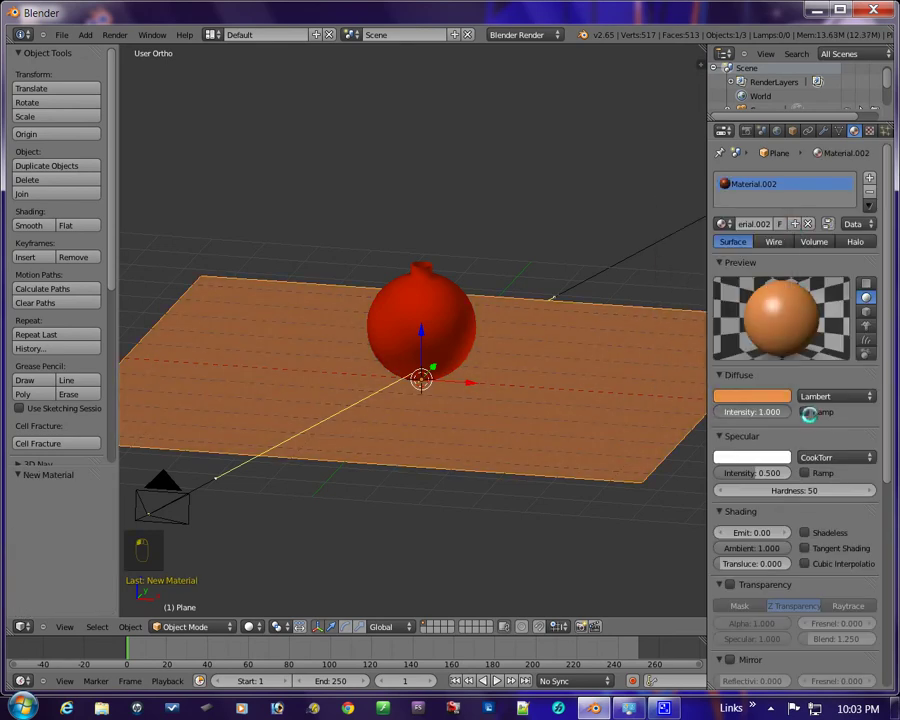
pyautogui.moveTo(768, 473); pyautogui.dragTo(652, 513)
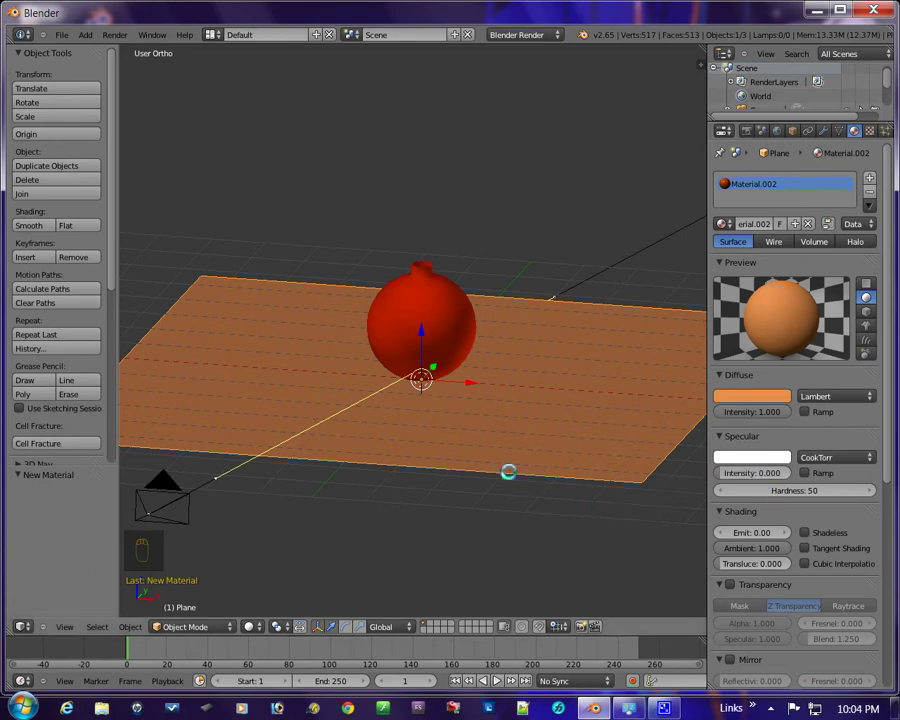
# Step: Look through the camera and scale the plane up by about 3.49 so it spans the frame's width
pyautogui.press('KP_0')
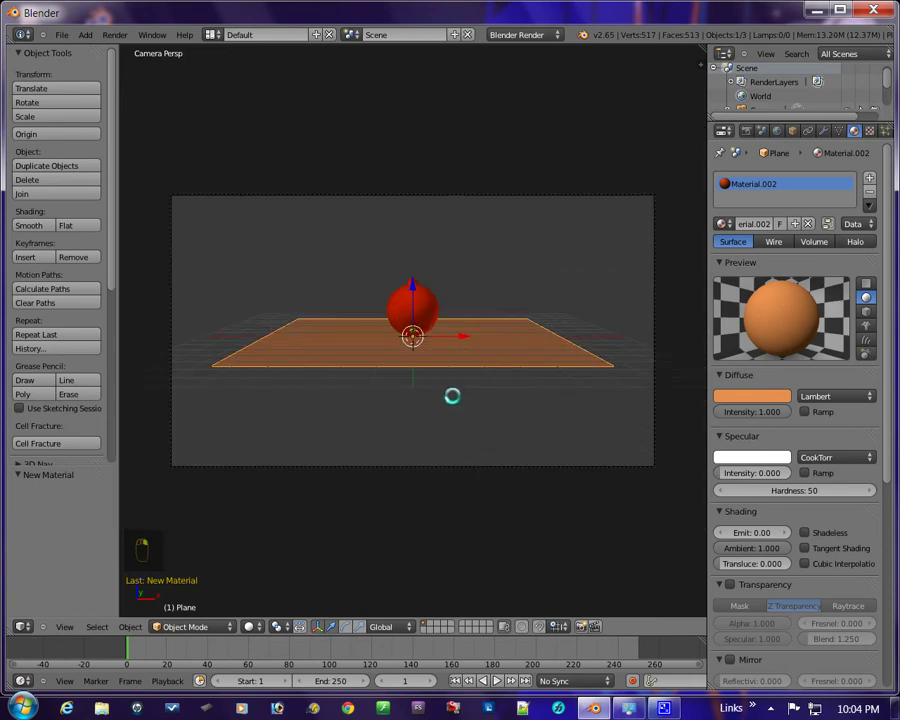
pyautogui.press('s')
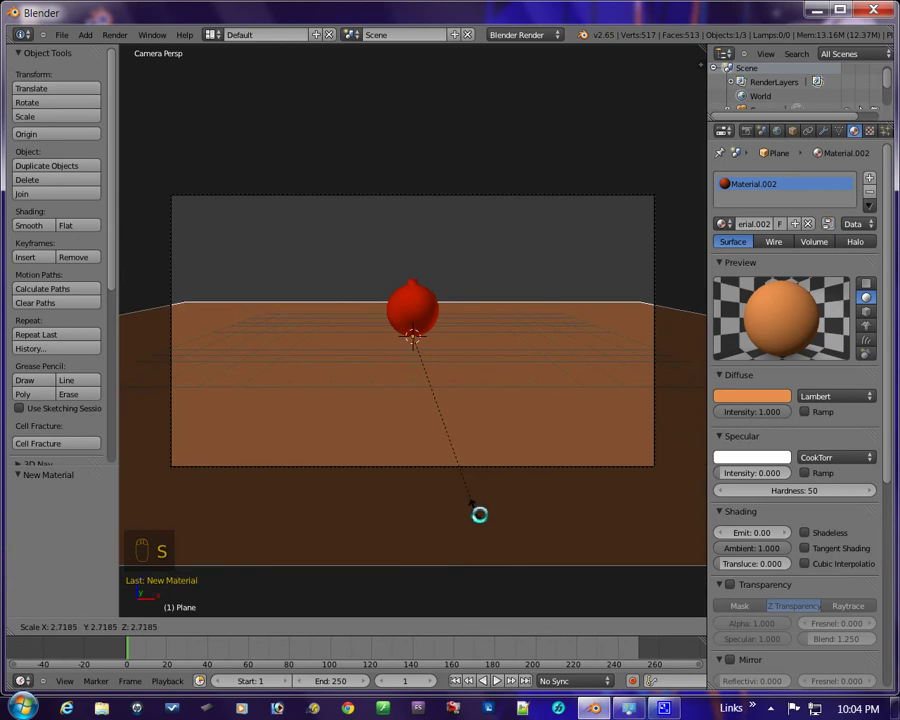
pyautogui.click(542, 537)
pyautogui.scroll(2, 532, 524)
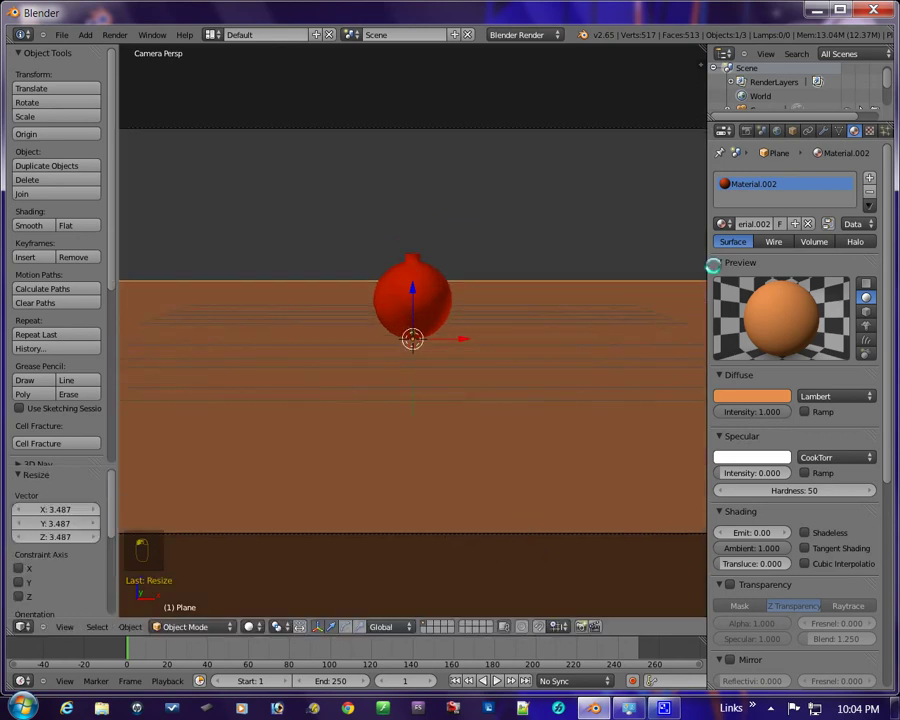
# Step: Set the world's zenith color to a dark blue
pyautogui.click(777, 130)
pyautogui.scroll(-2, 580, 375)
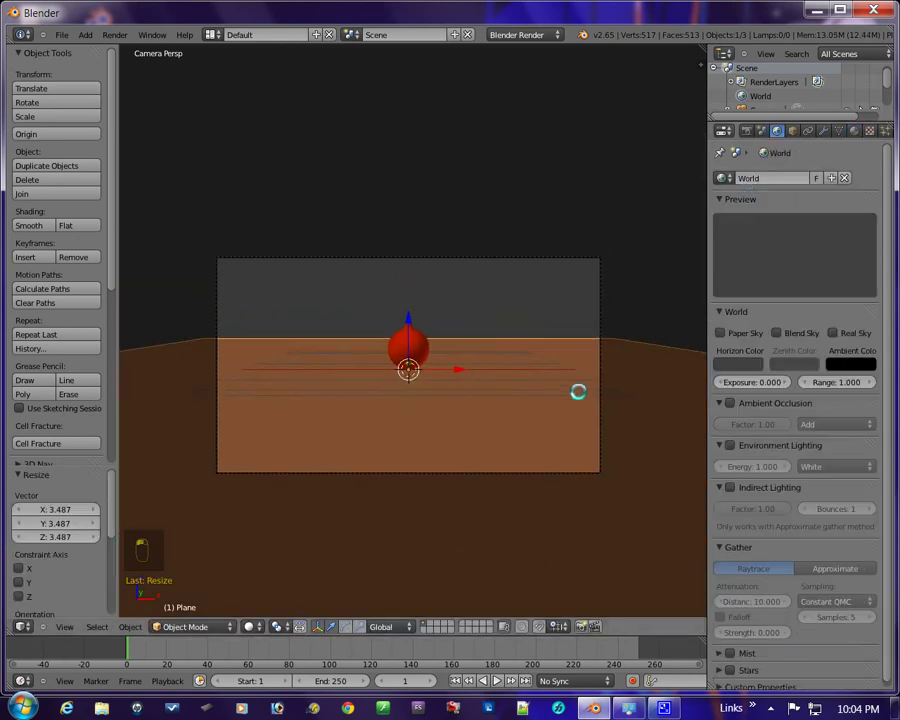
pyautogui.click(778, 366)
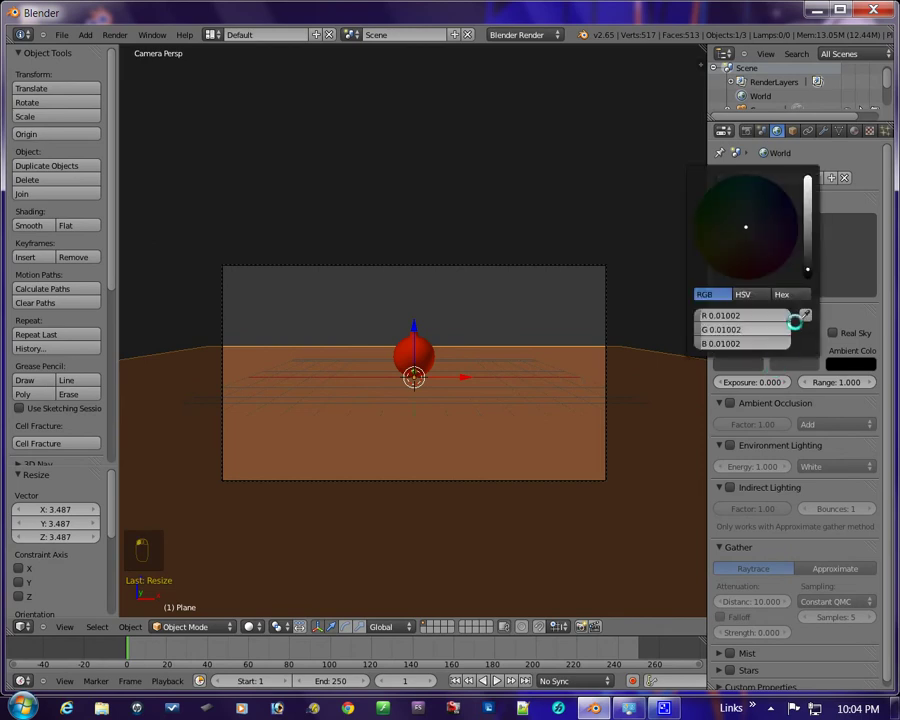
pyautogui.moveTo(803, 276); pyautogui.dragTo(807, 178)
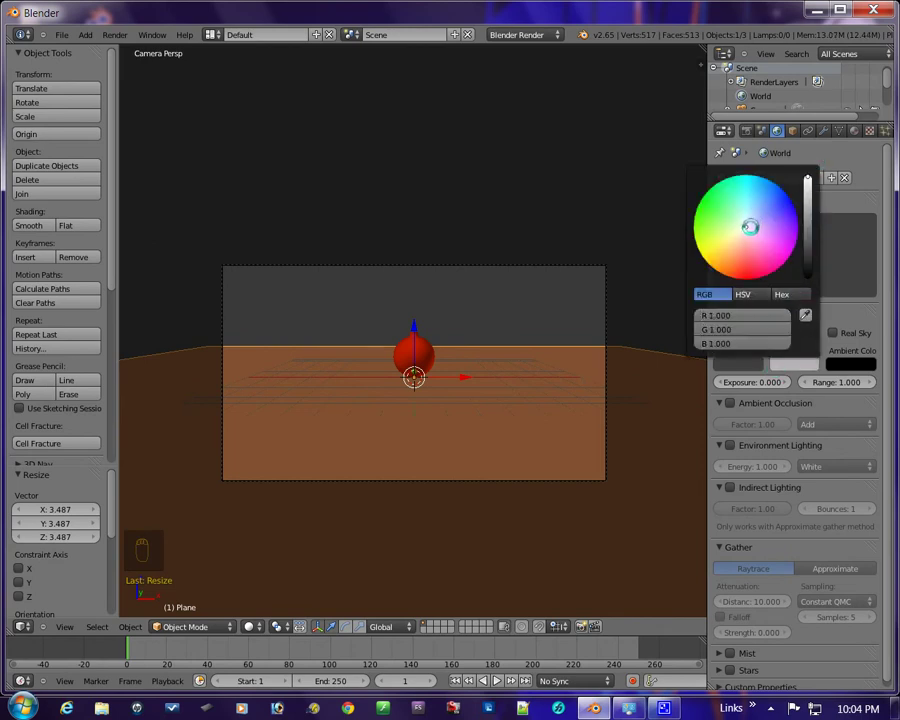
pyautogui.moveTo(750, 227); pyautogui.dragTo(791, 191)
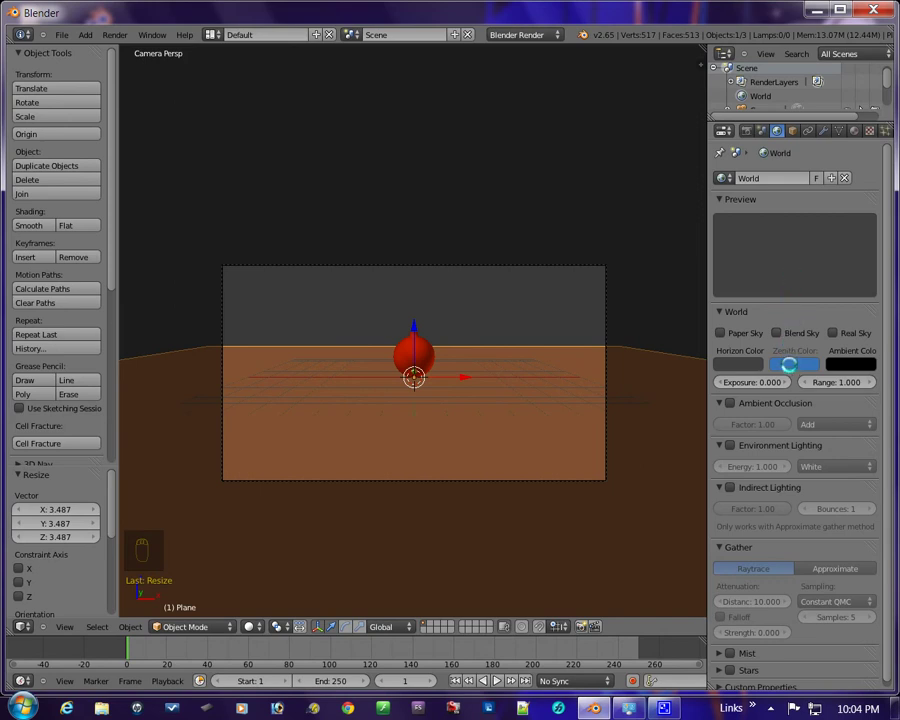
pyautogui.click(789, 365)
pyautogui.moveTo(808, 184); pyautogui.dragTo(813, 234)
# Step: Enable Blend Sky for the world and set the horizon color to white
pyautogui.click(781, 333)
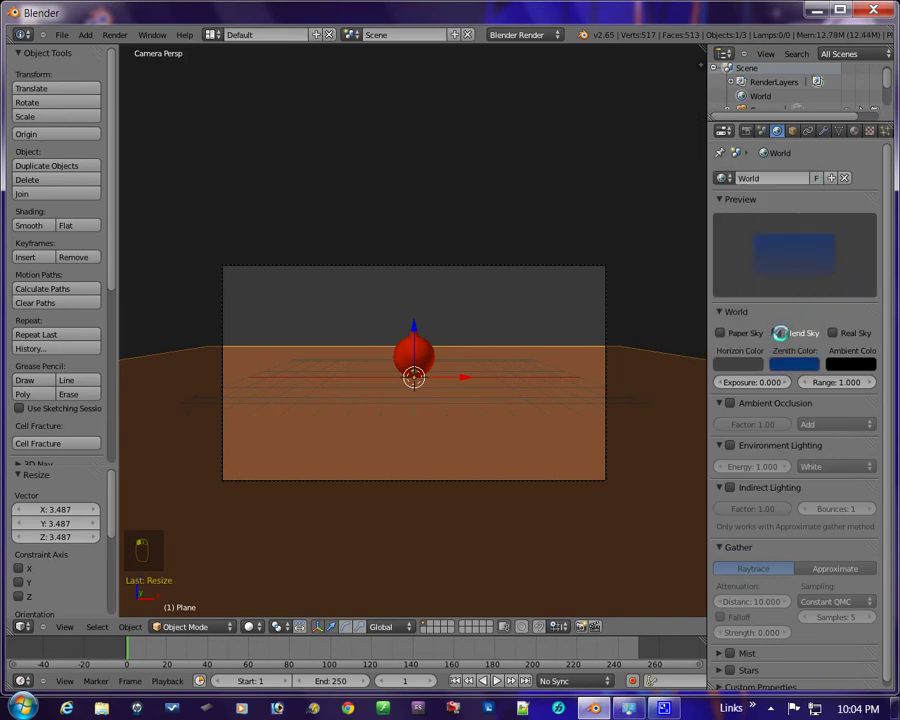
pyautogui.click(731, 369)
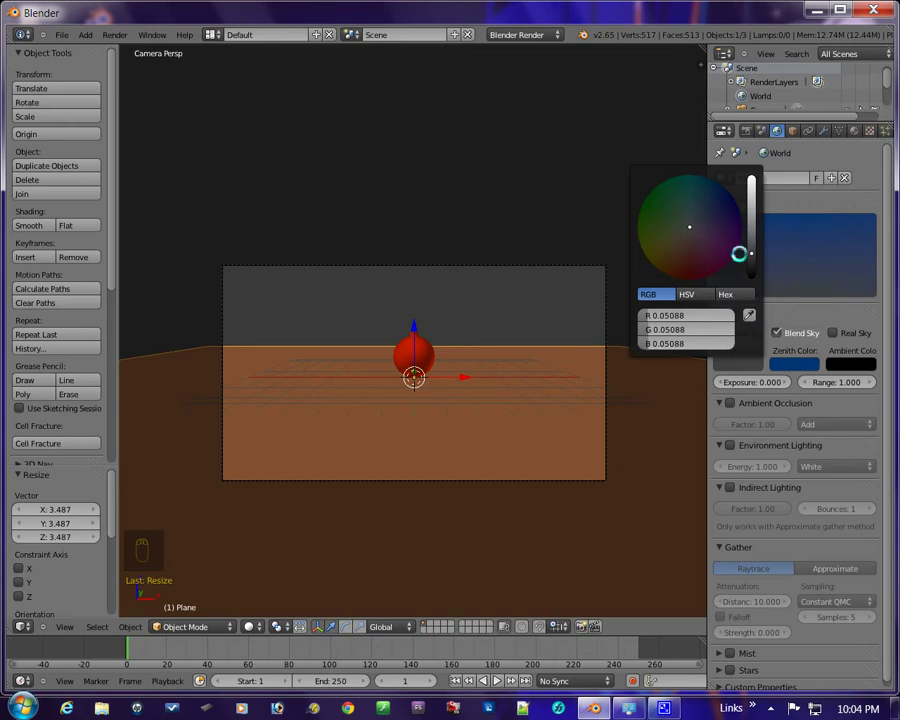
pyautogui.moveTo(750, 255); pyautogui.dragTo(751, 177)
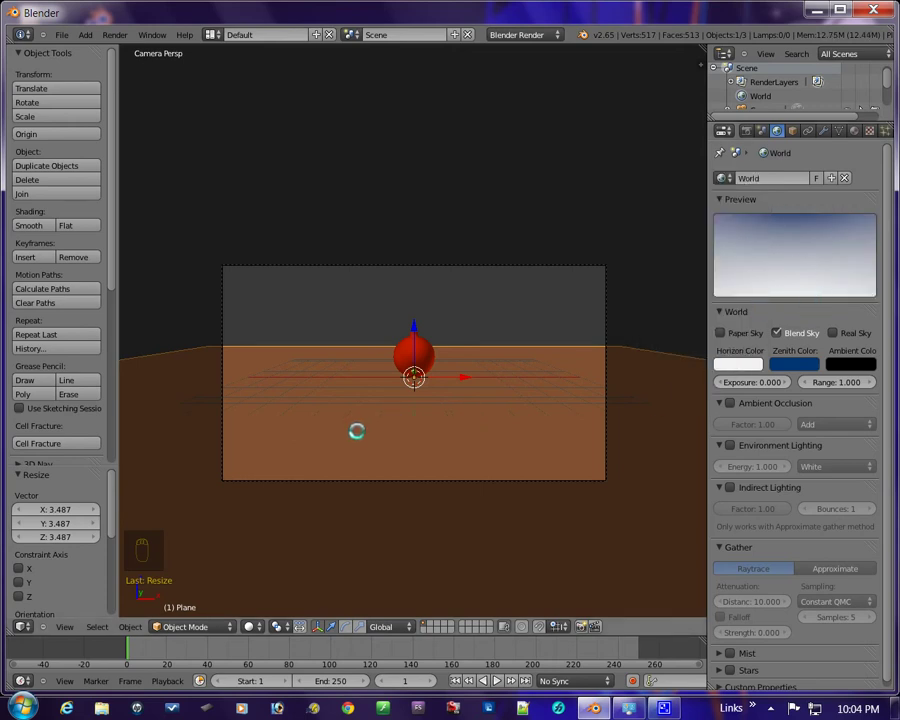
# Step: Deselect everything, render the camera view and examine the ball, ground and sky in the result before closing it
pyautogui.press('a')
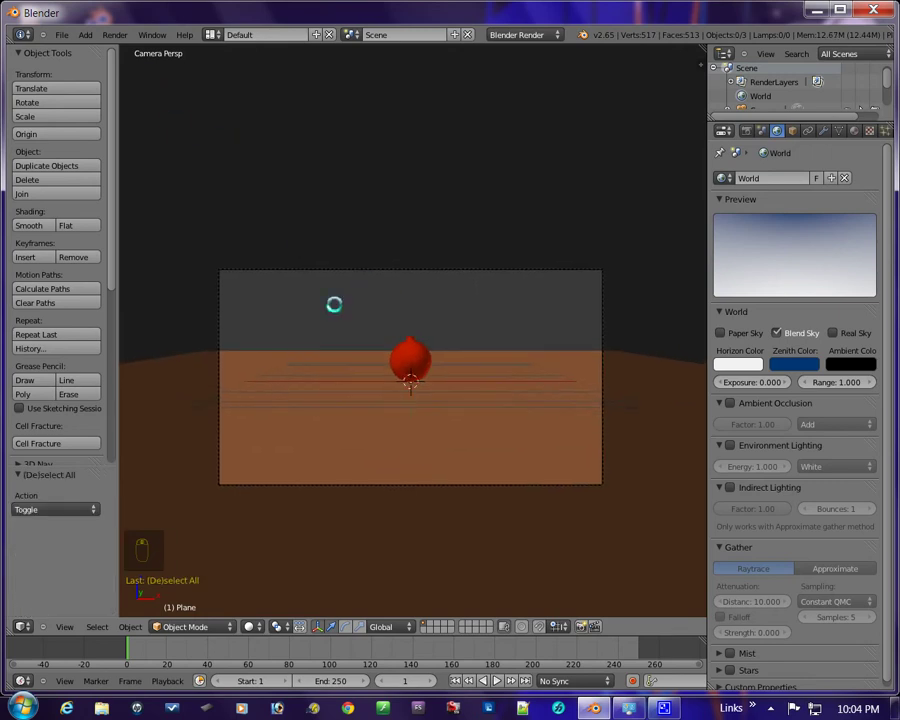
pyautogui.click(115, 35)
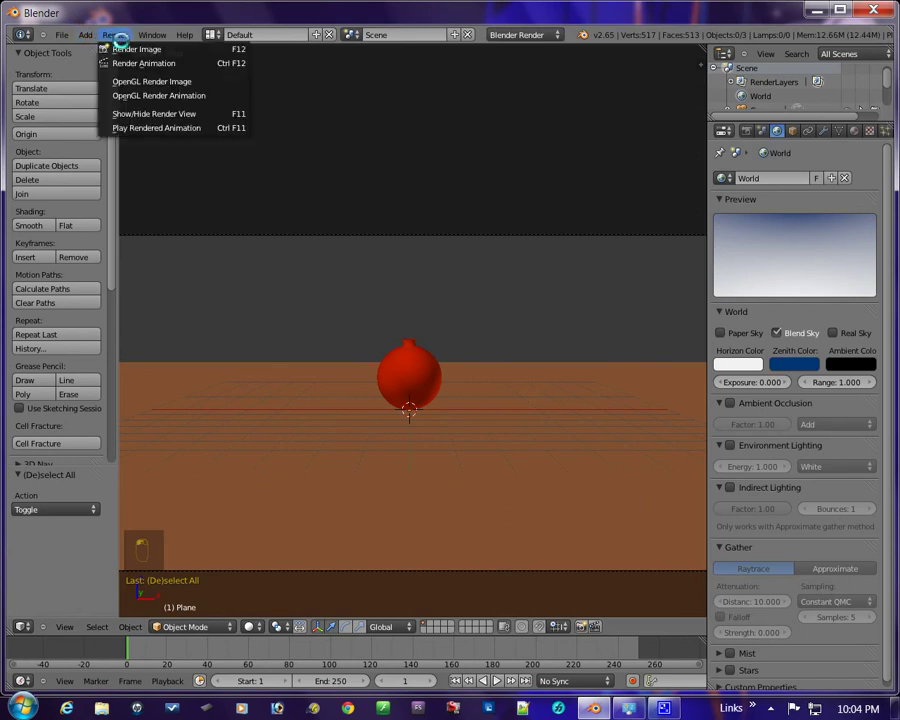
pyautogui.click(134, 49)
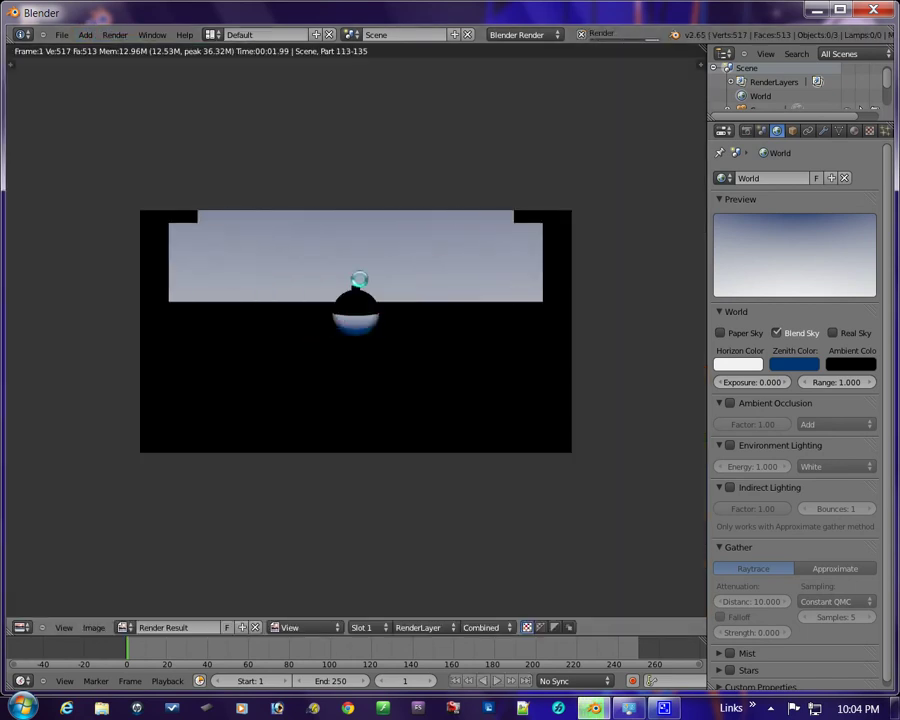
pyautogui.scroll(4, 357, 362)
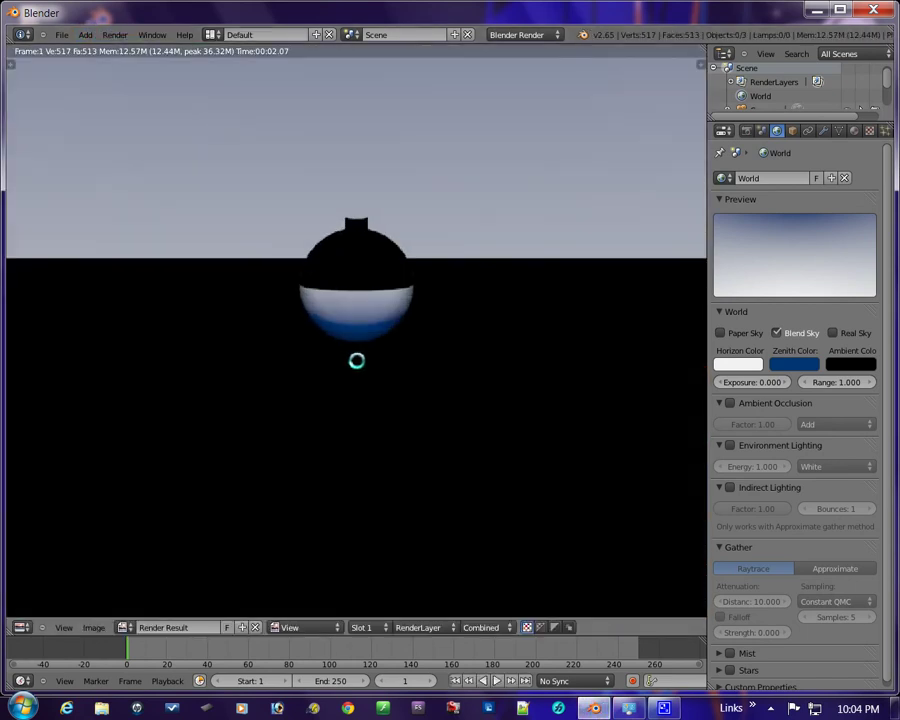
pyautogui.scroll(-5, 357, 361)
pyautogui.scroll(4, 352, 342)
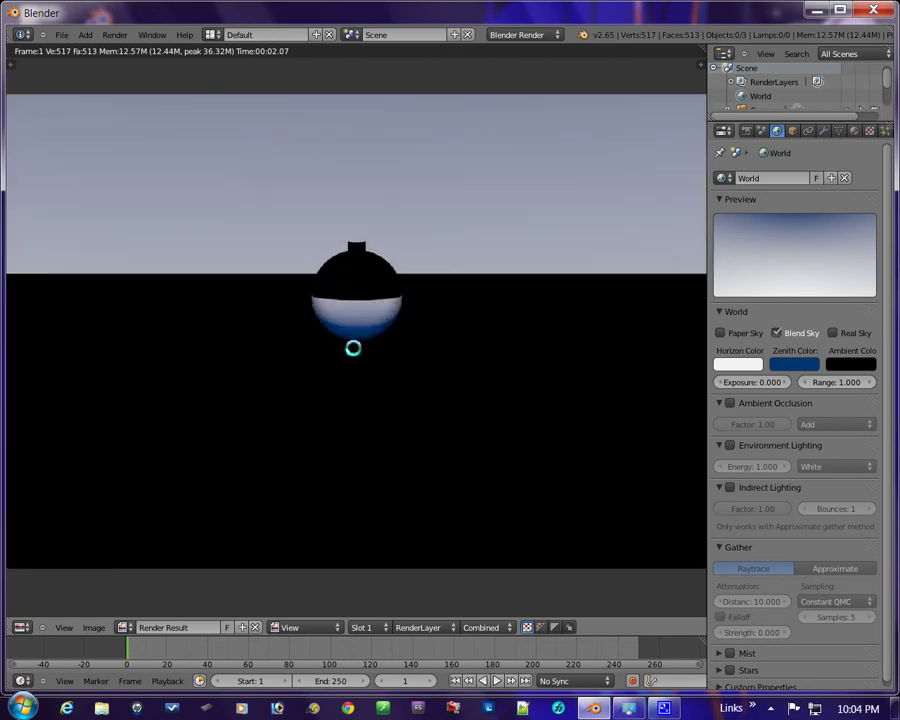
pyautogui.scroll(-3, 353, 348)
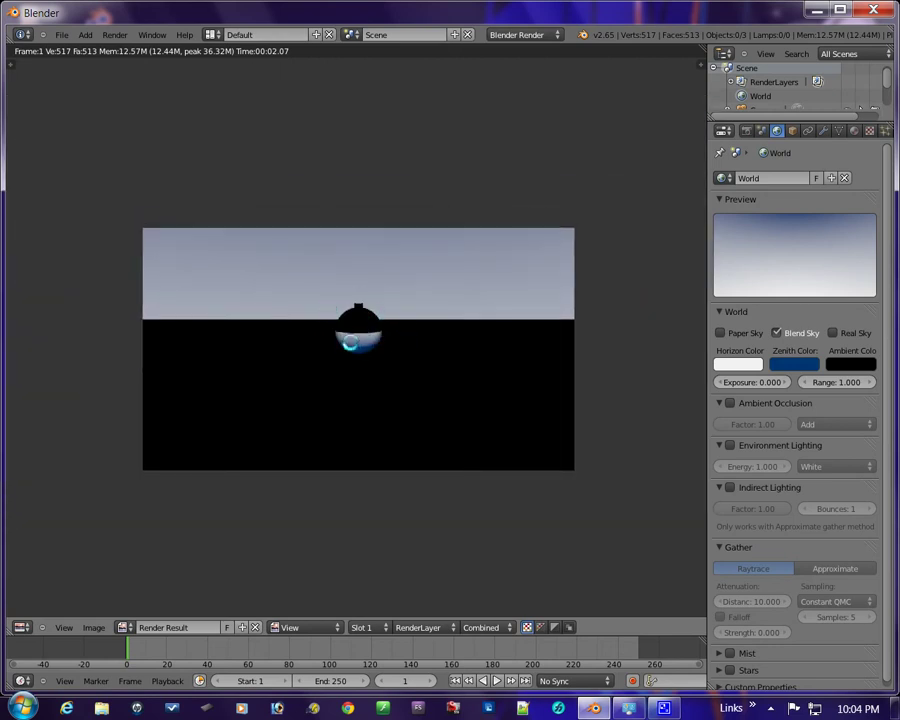
pyautogui.scroll(3, 360, 351)
pyautogui.scroll(-3, 358, 348)
pyautogui.scroll(1, 386, 345)
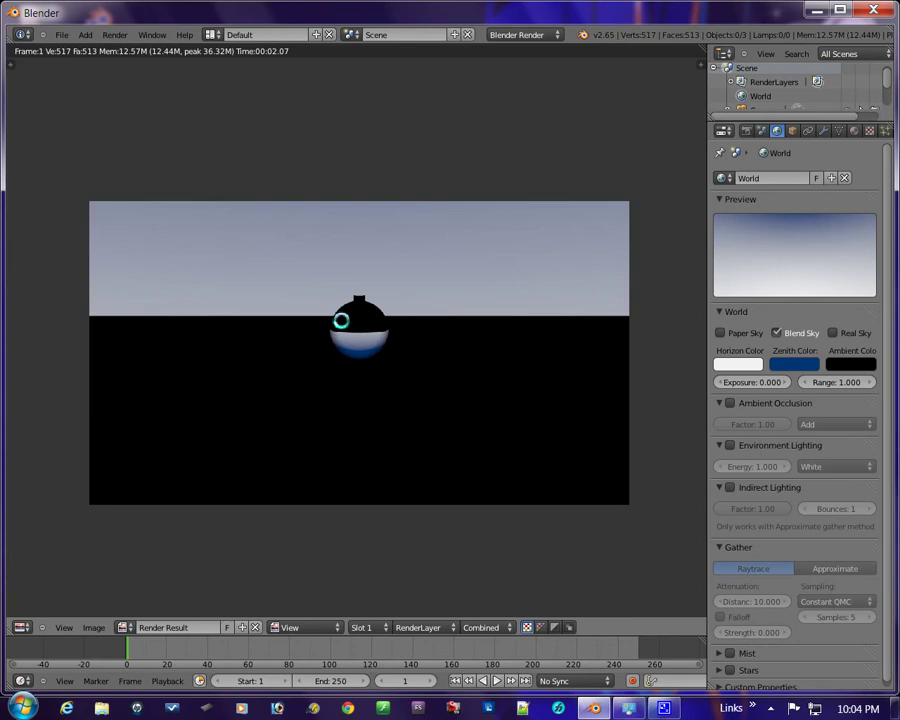
pyautogui.press('Escape')
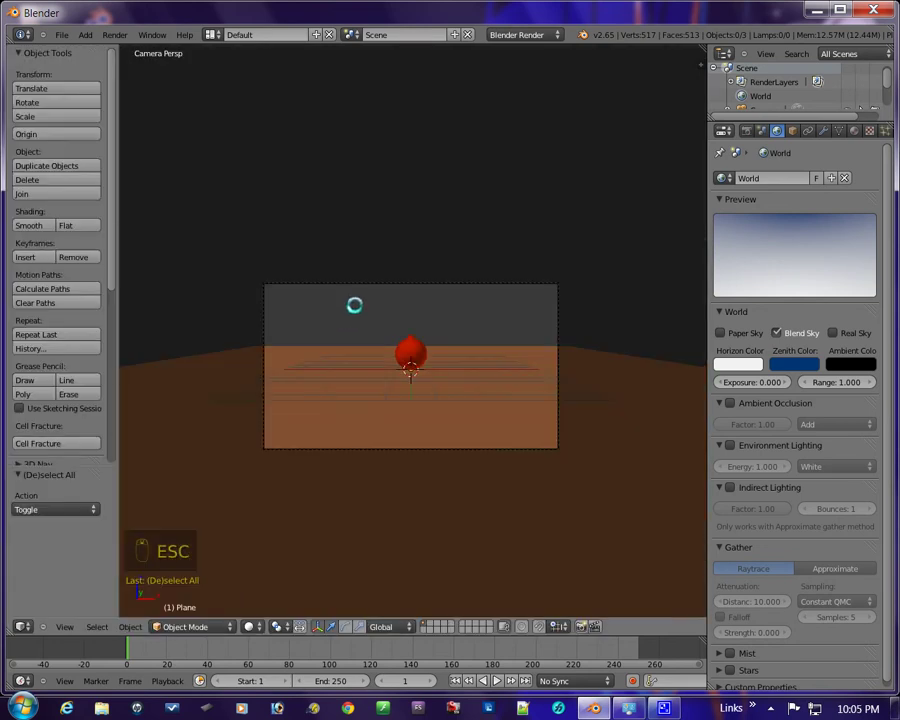
# Step: Select the camera in the right side view and examine its placement relative to the ball and the space above the ground
pyautogui.press('KP_3')
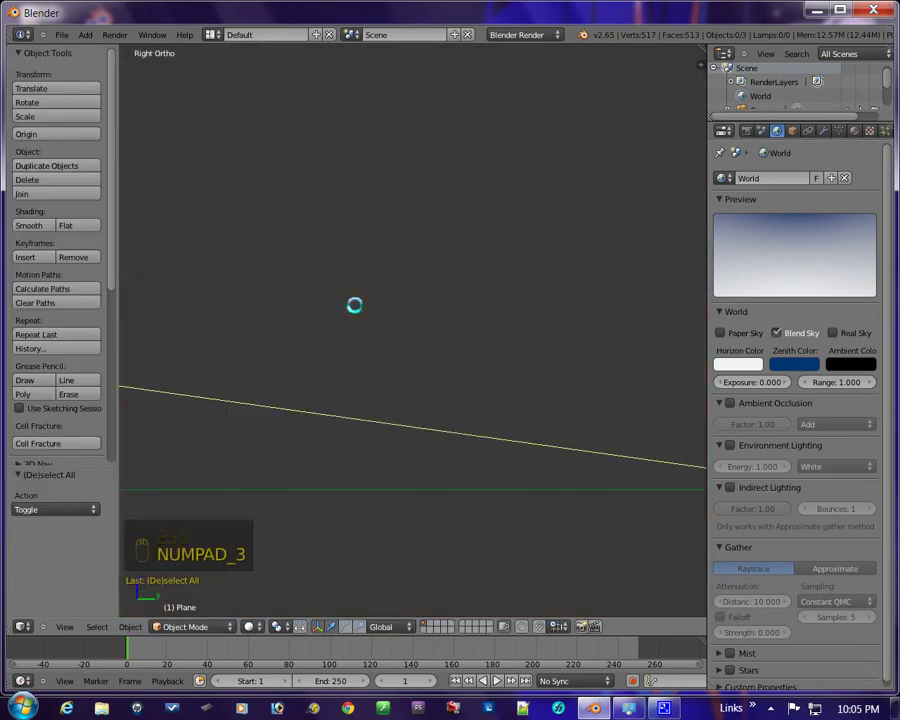
pyautogui.scroll(-5, 356, 308)
pyautogui.keyDown('shift'); pyautogui.moveTo(398, 359); pyautogui.dragTo(369, 375, button='middle'); pyautogui.keyUp('shift')
pyautogui.scroll(-4, 370, 374)
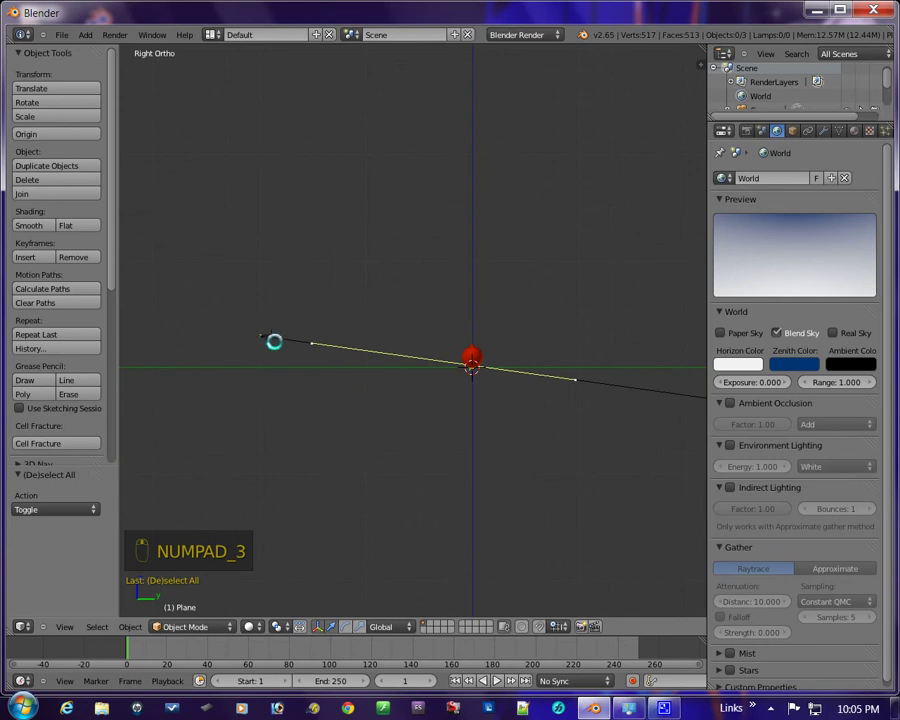
pyautogui.rightClick(275, 342)
pyautogui.keyDown('shift'); pyautogui.moveTo(295, 371); pyautogui.dragTo(336, 462, button='middle'); pyautogui.keyUp('shift')
pyautogui.scroll(-3, 250, 474)
pyautogui.scroll(4, 250, 477)
pyautogui.scroll(-2, 337, 464)
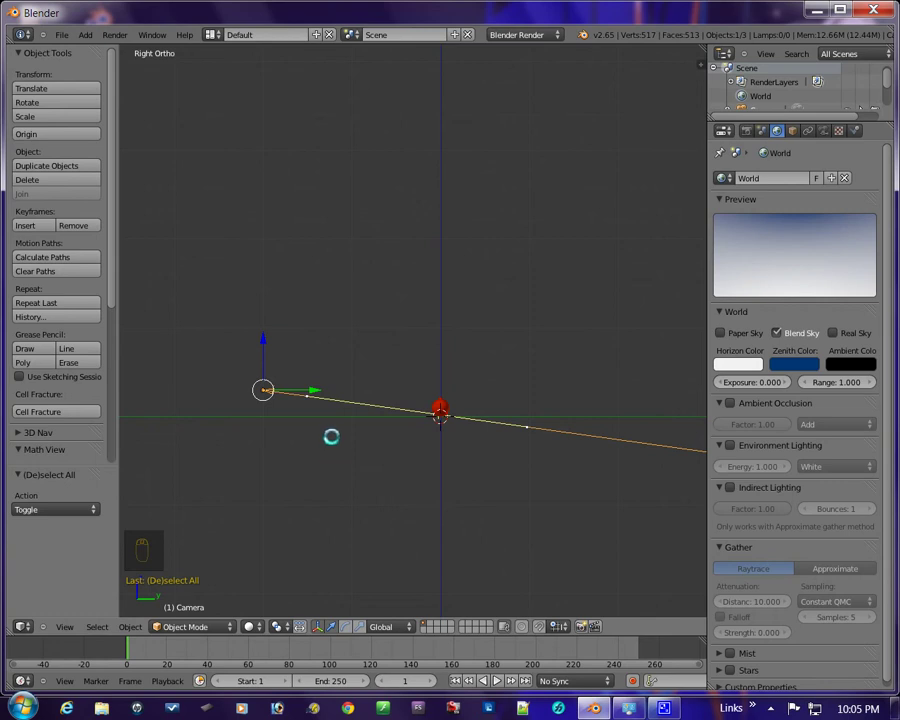
pyautogui.scroll(2, 396, 468)
pyautogui.scroll(-6, 400, 464)
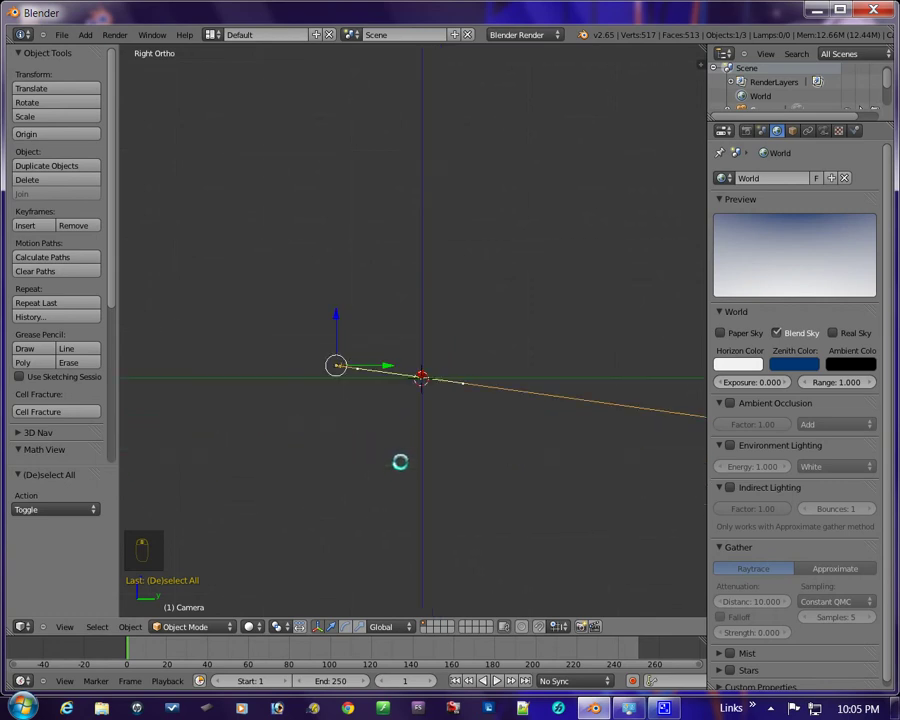
pyautogui.keyDown('shift'); pyautogui.moveTo(400, 464); pyautogui.dragTo(367, 642, button='middle'); pyautogui.keyUp('shift')
pyautogui.keyDown('shift'); pyautogui.moveTo(384, 524); pyautogui.dragTo(426, 360, button='middle'); pyautogui.keyUp('shift')
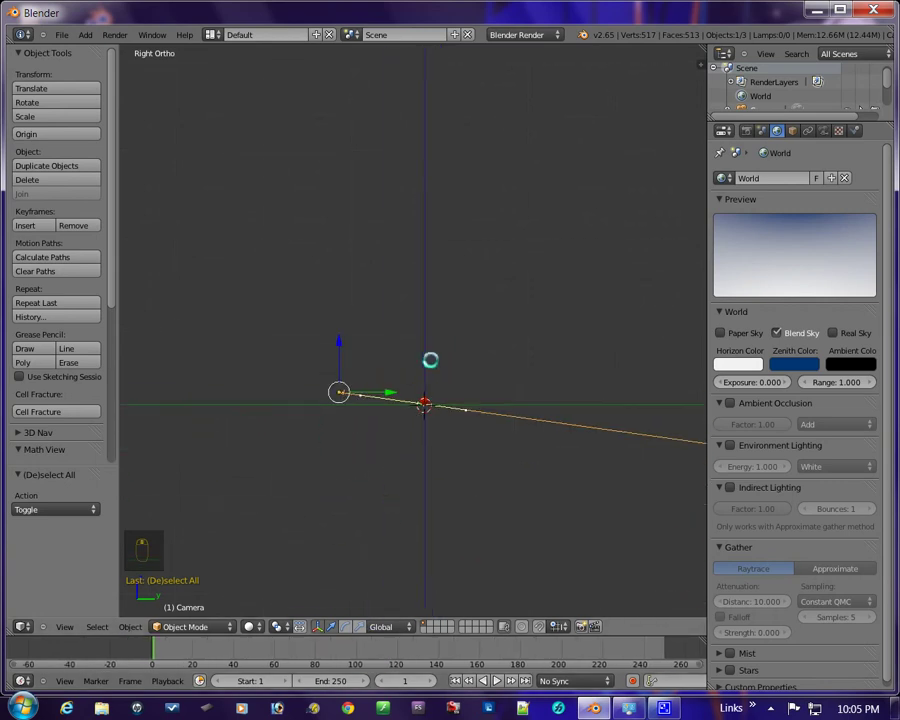
pyautogui.scroll(3, 418, 421)
pyautogui.scroll(3, 418, 421)
pyautogui.moveTo(418, 421)
pyautogui.keyDown('shift'); pyautogui.mouseDown(button='middle')
pyautogui.moveTo(404, 474)
pyautogui.moveTo(429, 402)
pyautogui.mouseUp(button='middle'); pyautogui.keyUp('shift')
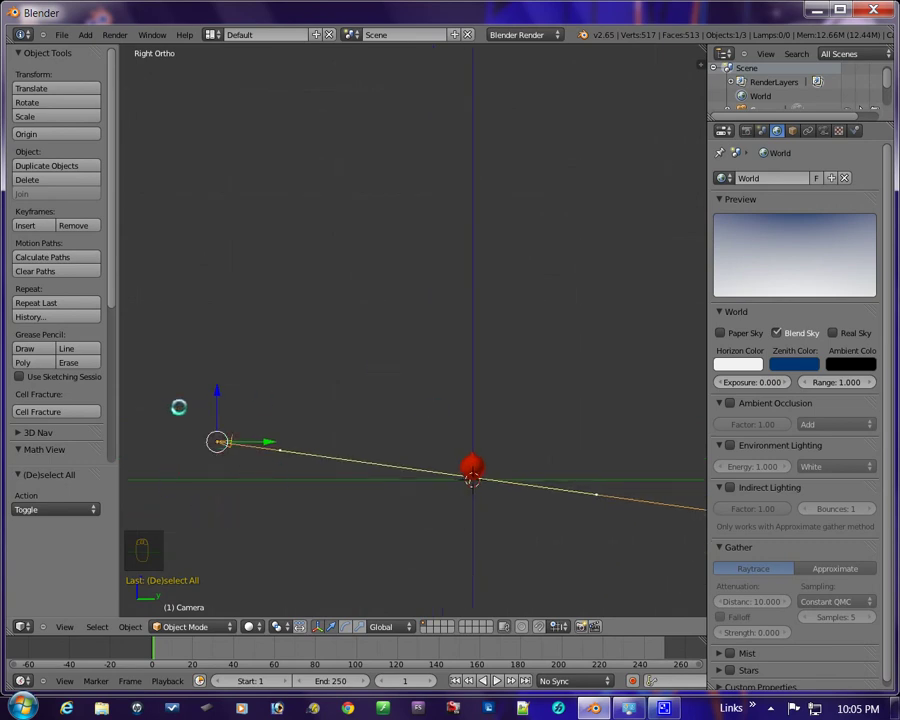
# Step: Add a Sun lamp at the scene origin and raise it about 16.9 units along Z in the front view
pyautogui.press('KP_1')
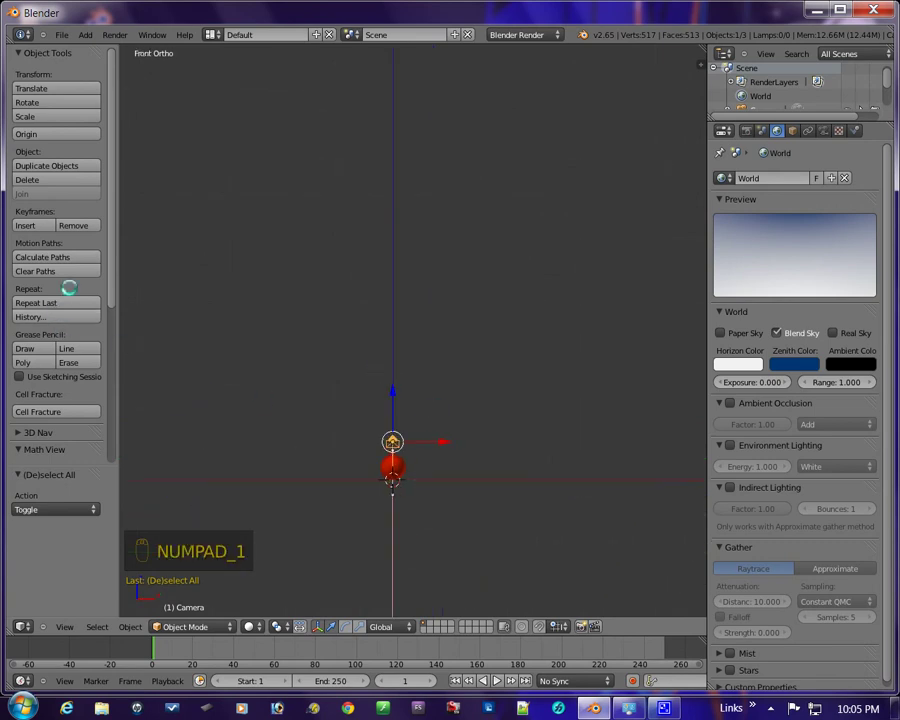
pyautogui.click(85, 35)
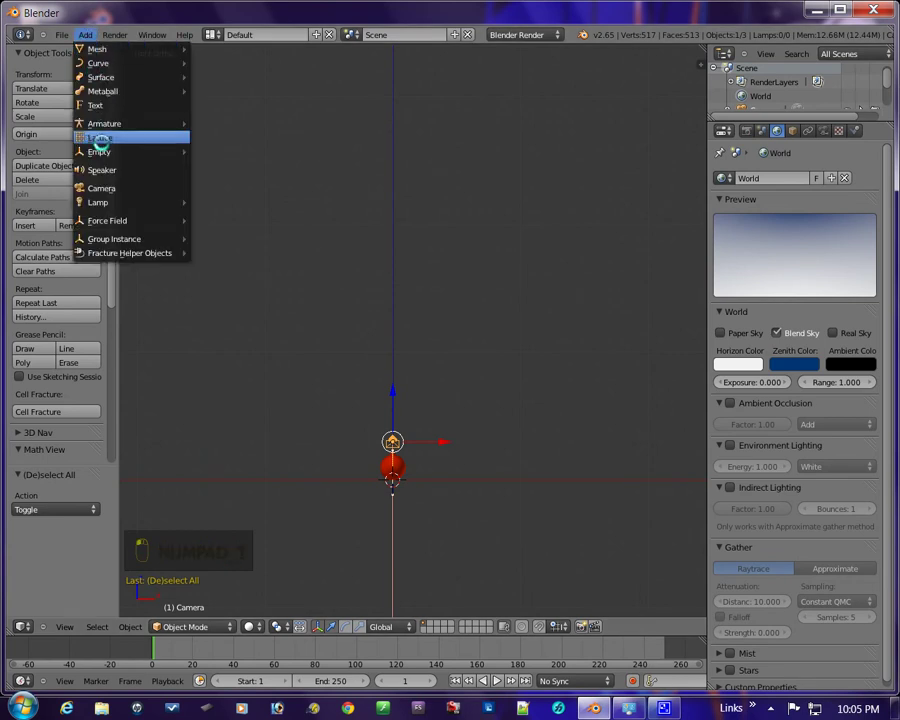
pyautogui.moveTo(94, 201)
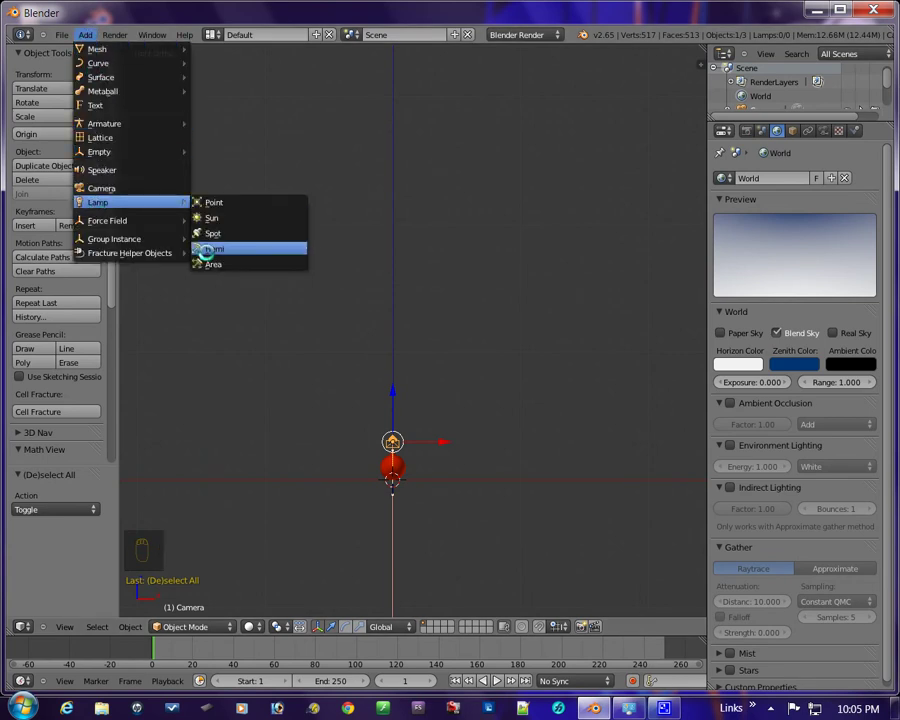
pyautogui.click(212, 217)
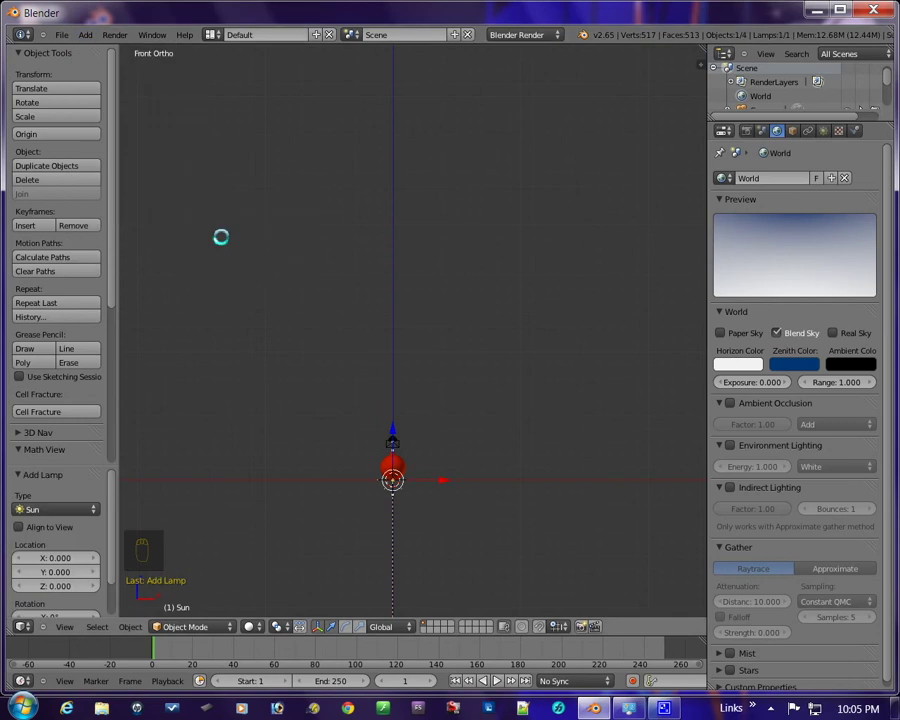
pyautogui.moveTo(394, 432); pyautogui.dragTo(427, 218)
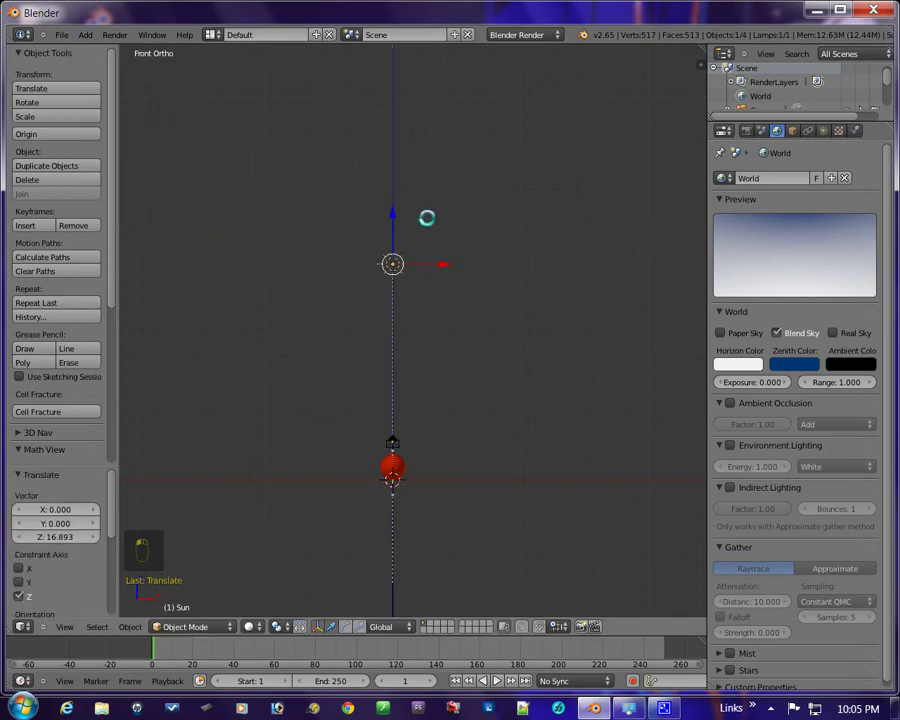
# Step: In the right side view, move the Sun lamp about -12.38 along Y and rotate it about -37.2° to aim at the ball
pyautogui.press('KP_3')
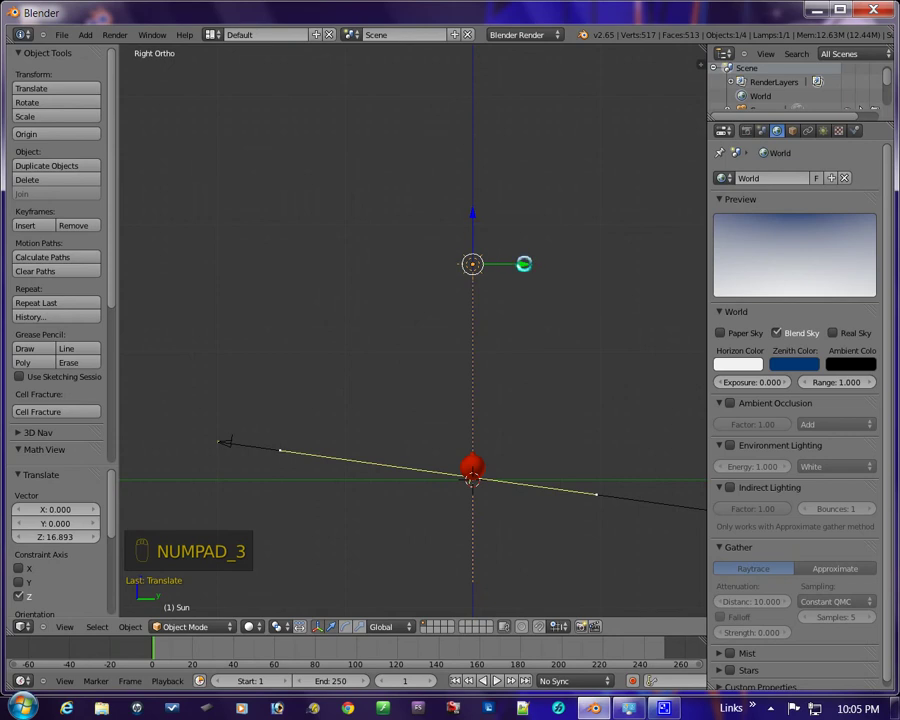
pyautogui.moveTo(523, 263); pyautogui.dragTo(371, 297)
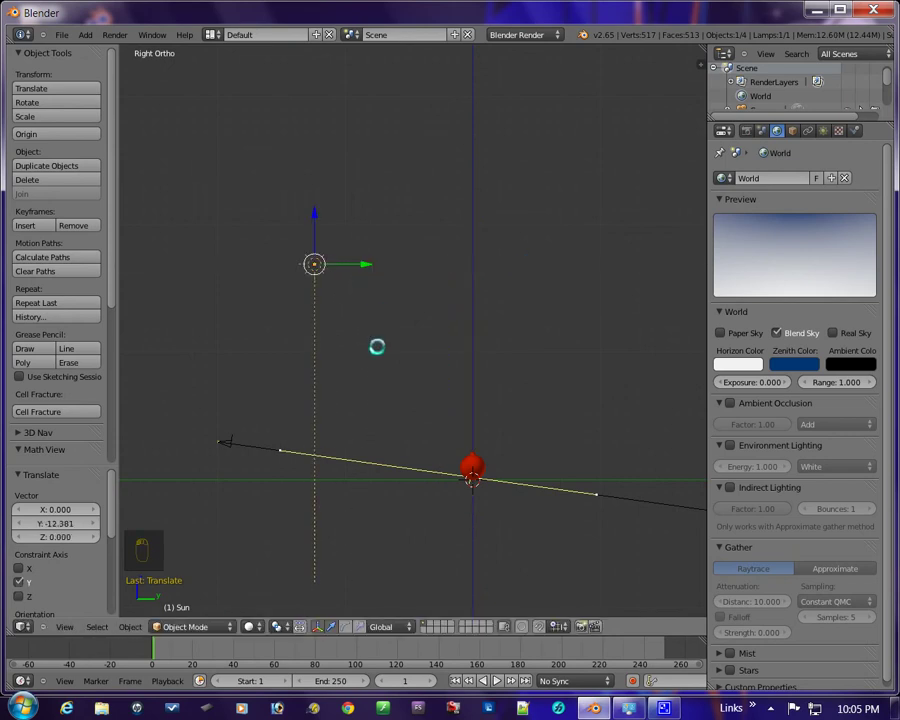
pyautogui.press('r')
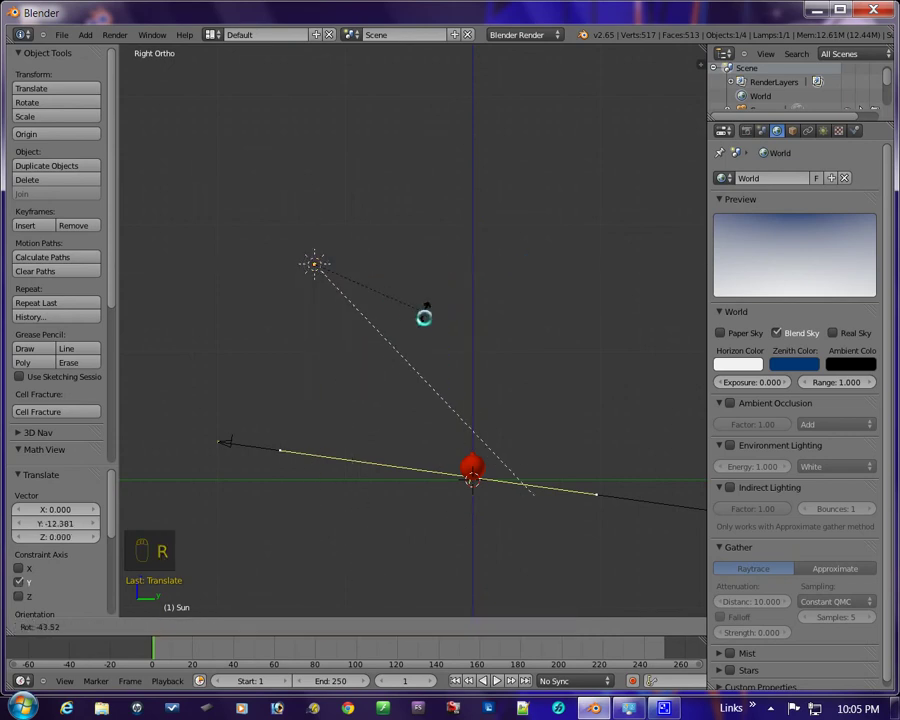
pyautogui.click(420, 326)
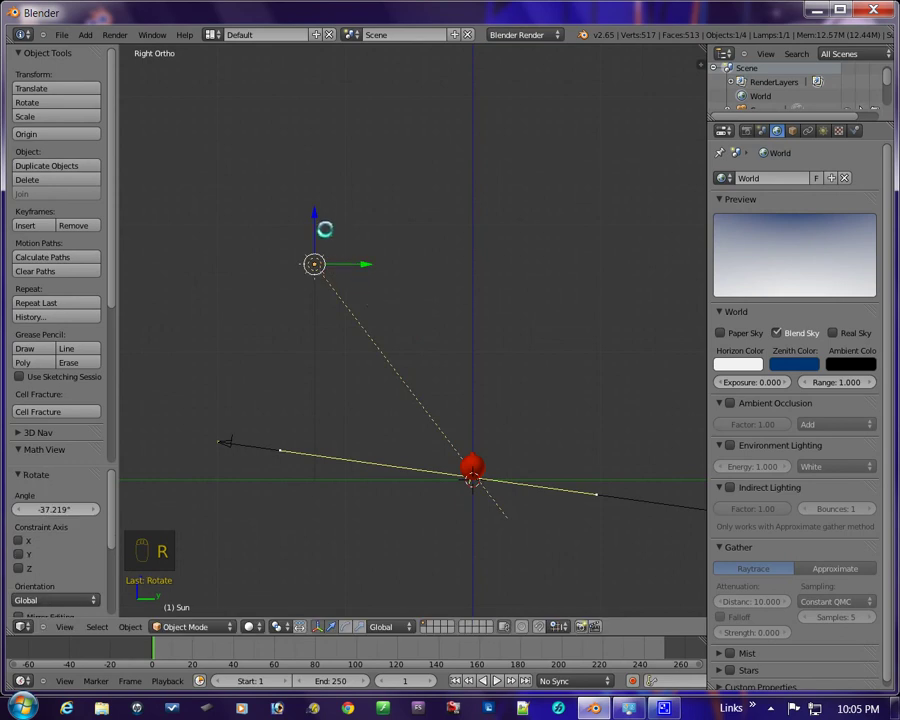
# Step: Lower the Sun lamp about 7.37 along Z and rotate it about -16.9° so it aims at the ball again
pyautogui.press('g')
pyautogui.press('z')
pyautogui.click(294, 320)
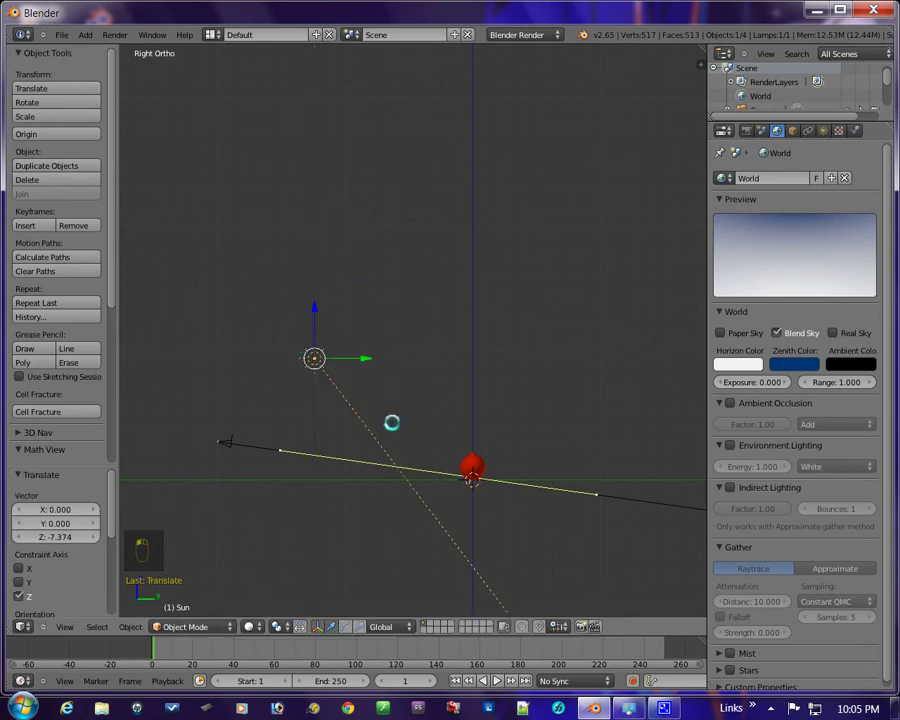
pyautogui.press('r')
pyautogui.click(396, 386)
# Step: Move the Sun lamp farther from the ball along Y toward the camera's side and raise it about 2.81 along Z
pyautogui.press('g')
pyautogui.press('y')
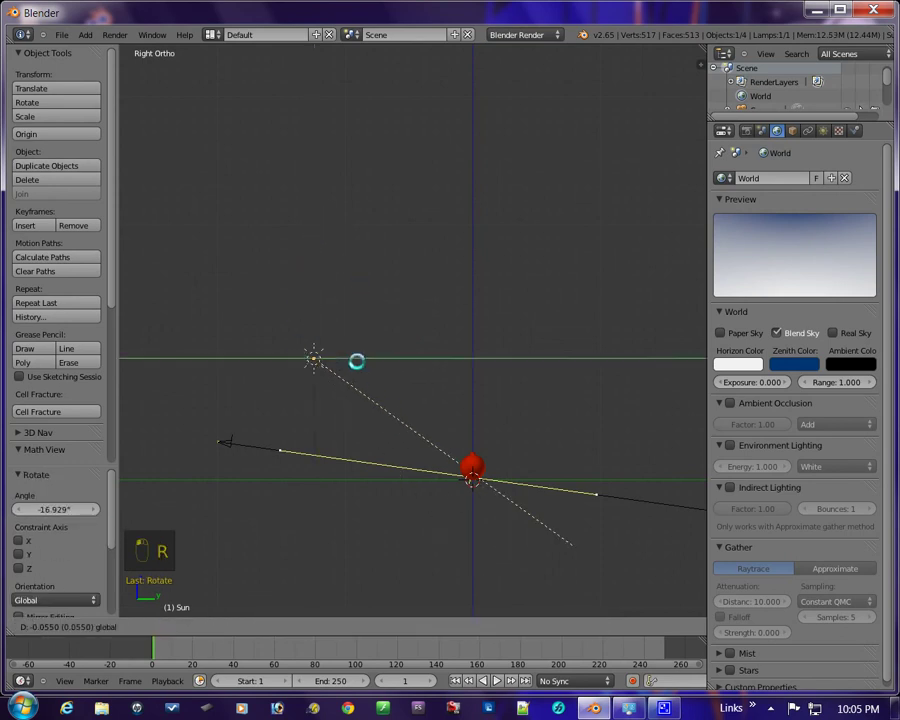
pyautogui.click(290, 344)
pyautogui.press('g')
pyautogui.press('z')
pyautogui.click(273, 280)
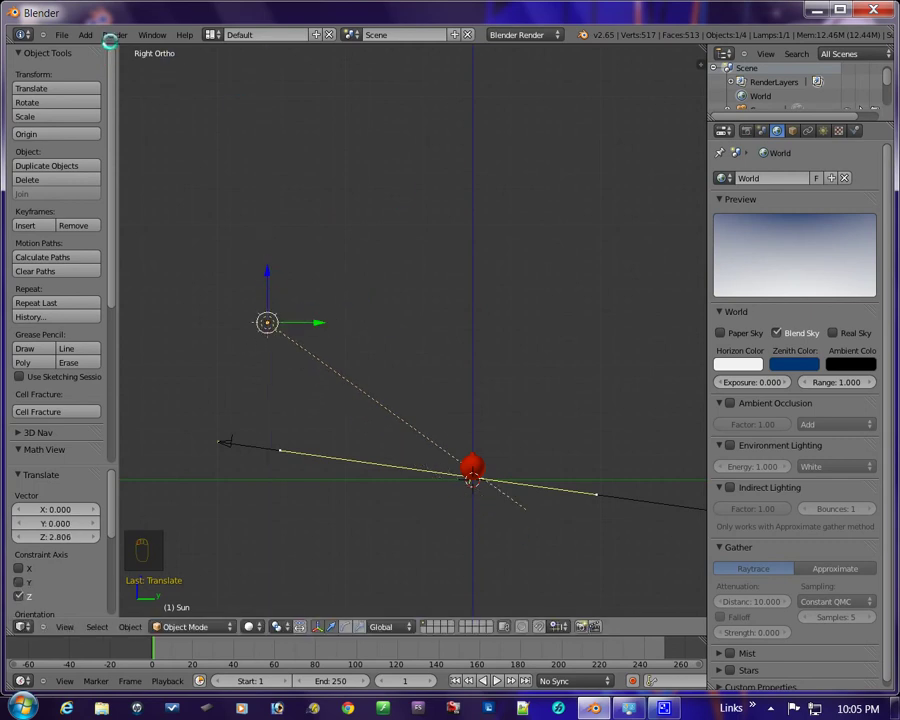
# Step: Return to the camera view, deselect everything and render the image with the Sun lamp in place
pyautogui.press('KP_0')
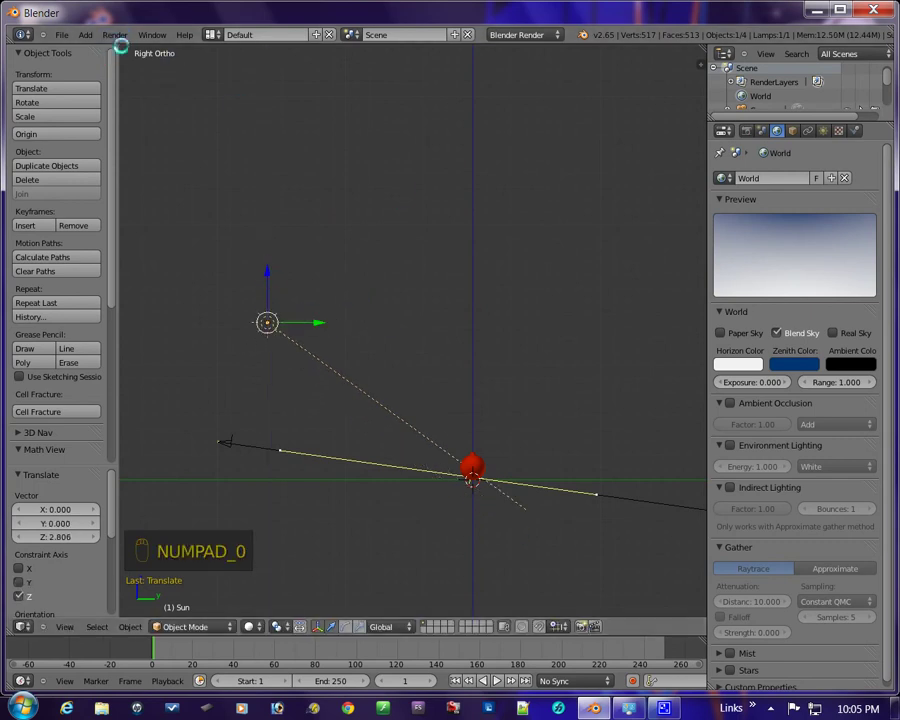
pyautogui.press('KP_0')
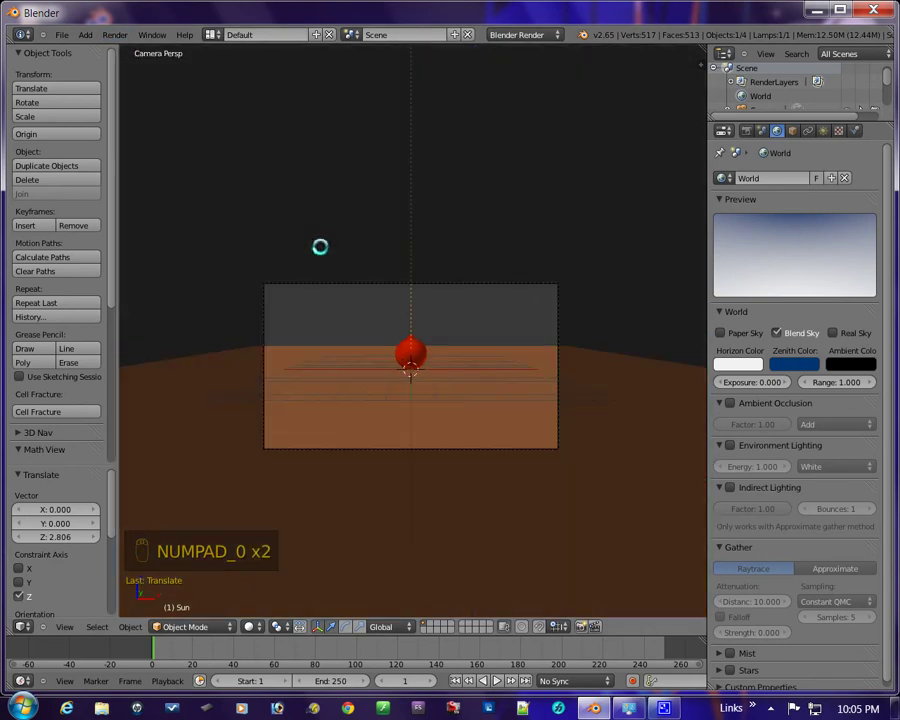
pyautogui.scroll(2, 314, 269)
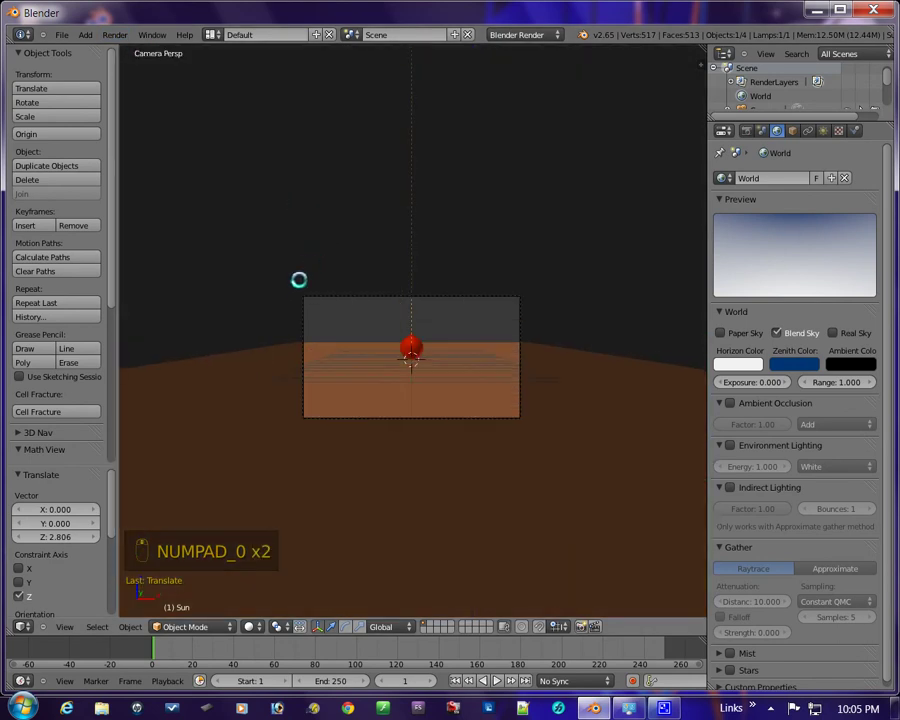
pyautogui.press('a')
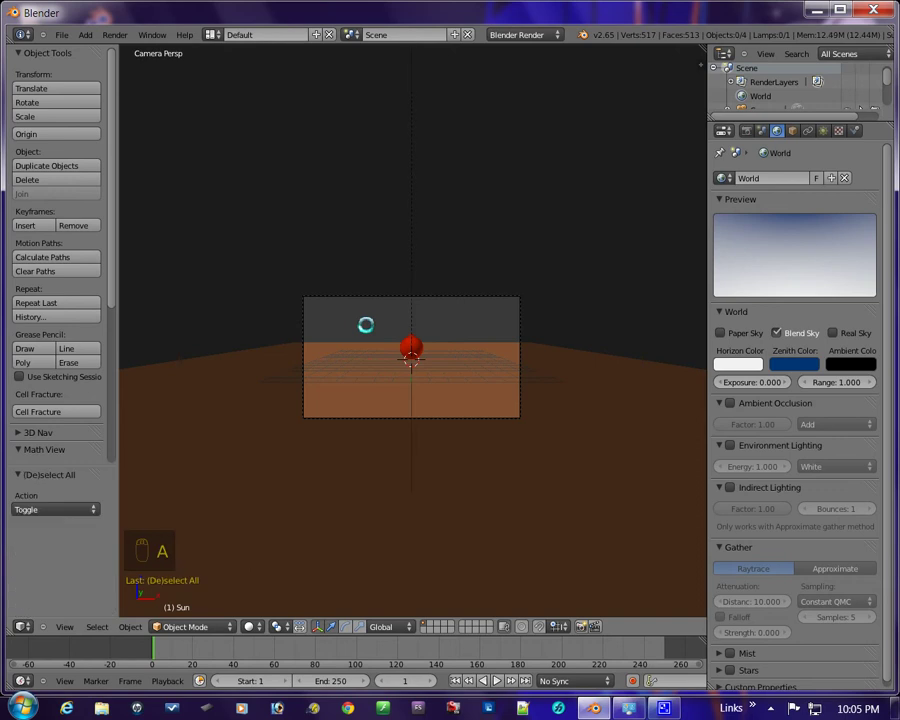
pyautogui.click(115, 35)
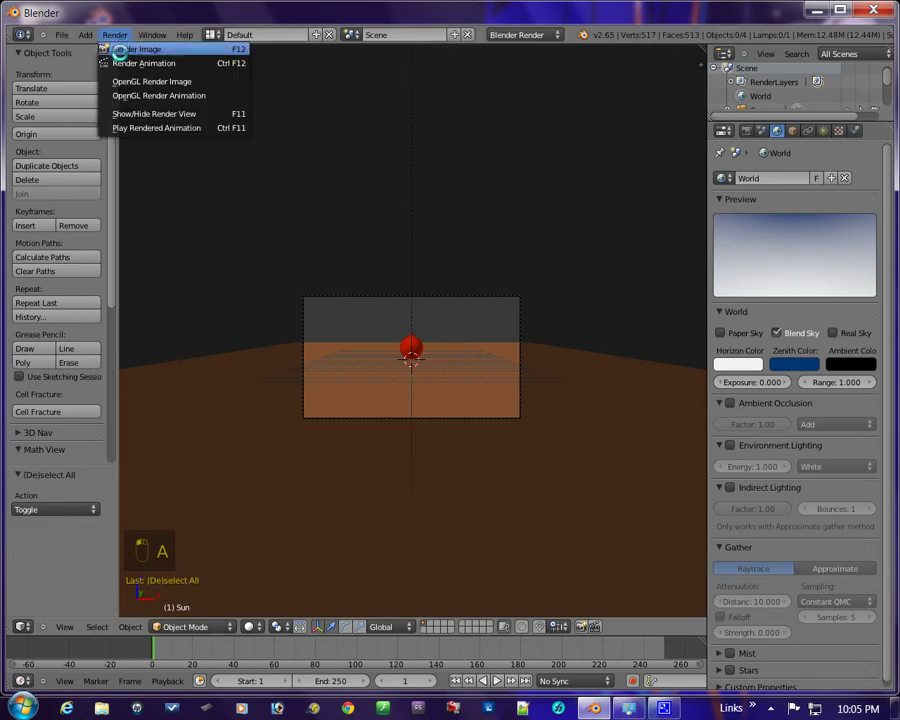
pyautogui.click(118, 48)
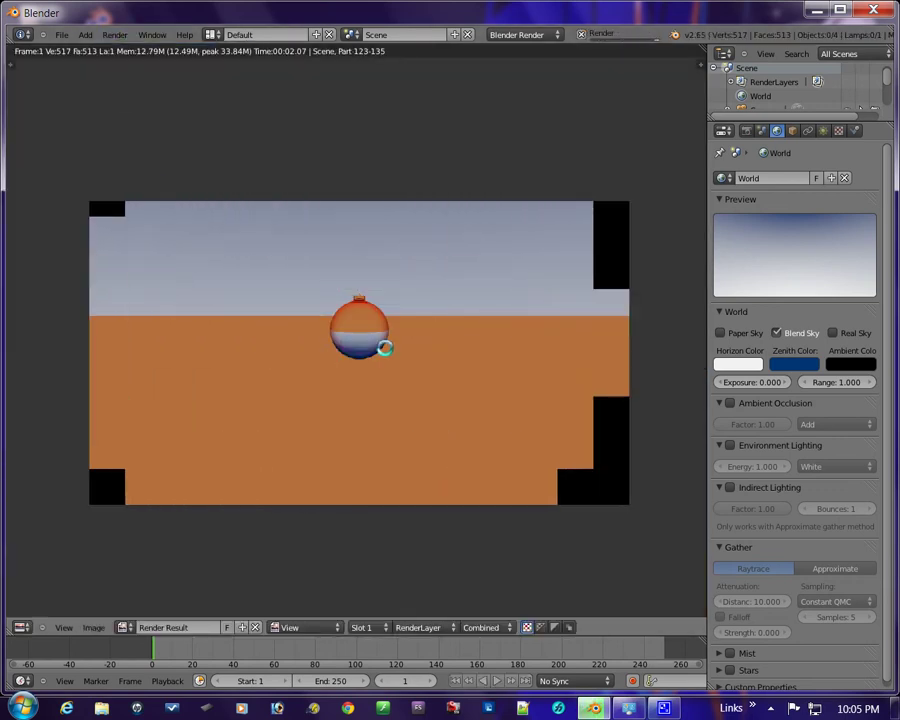
# Step: Check the ball in the render, close the render, then select the ball and show its material settings
pyautogui.scroll(3, 383, 360)
pyautogui.scroll(-4, 378, 354)
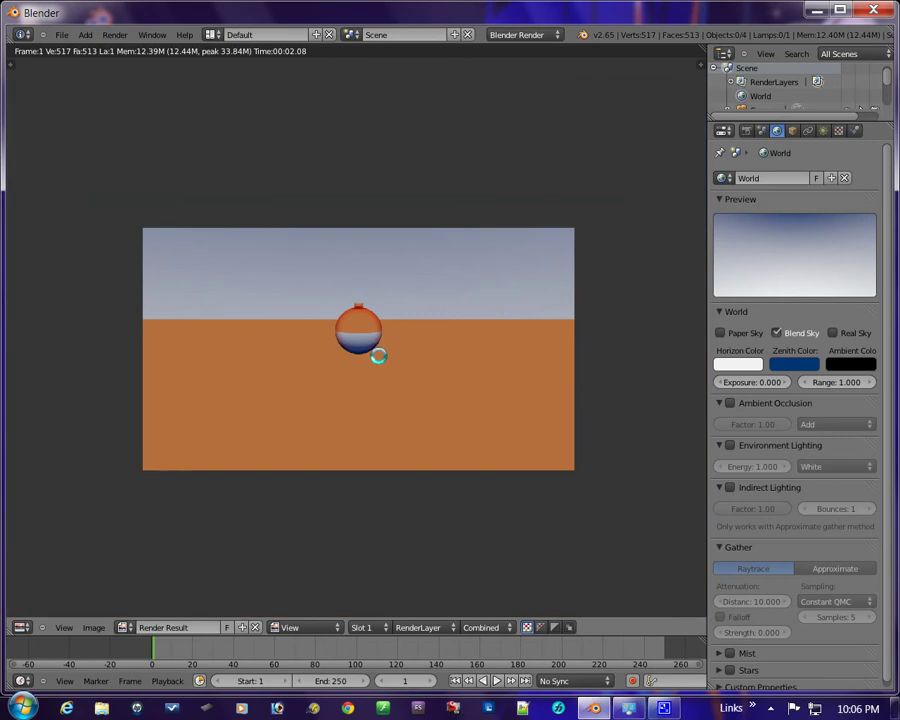
pyautogui.scroll(2, 377, 354)
pyautogui.scroll(-2, 374, 354)
pyautogui.scroll(2, 375, 358)
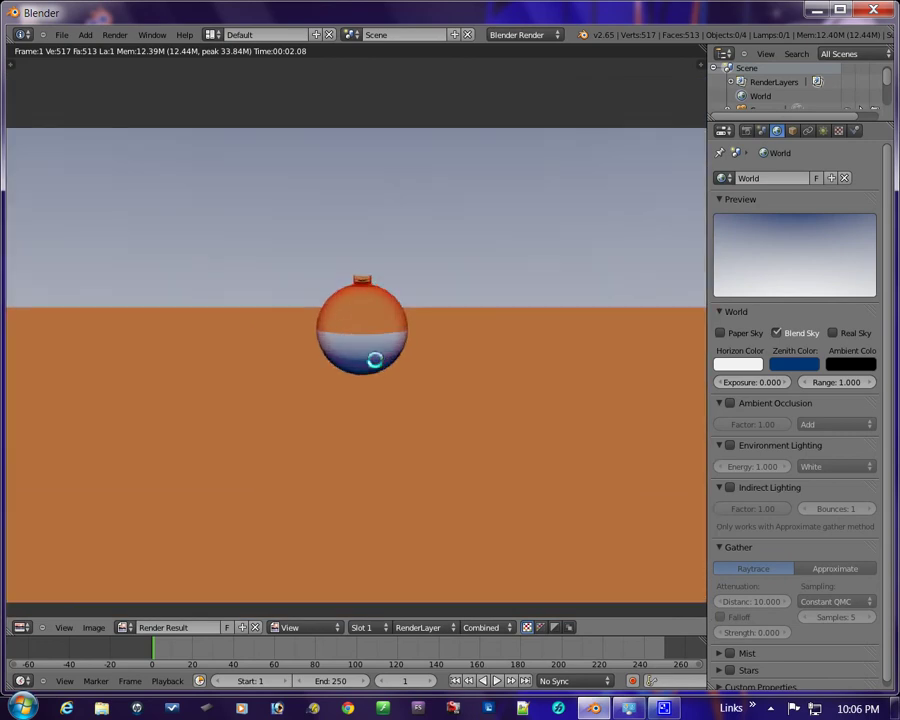
pyautogui.press('Escape')
pyautogui.scroll(5, 381, 367)
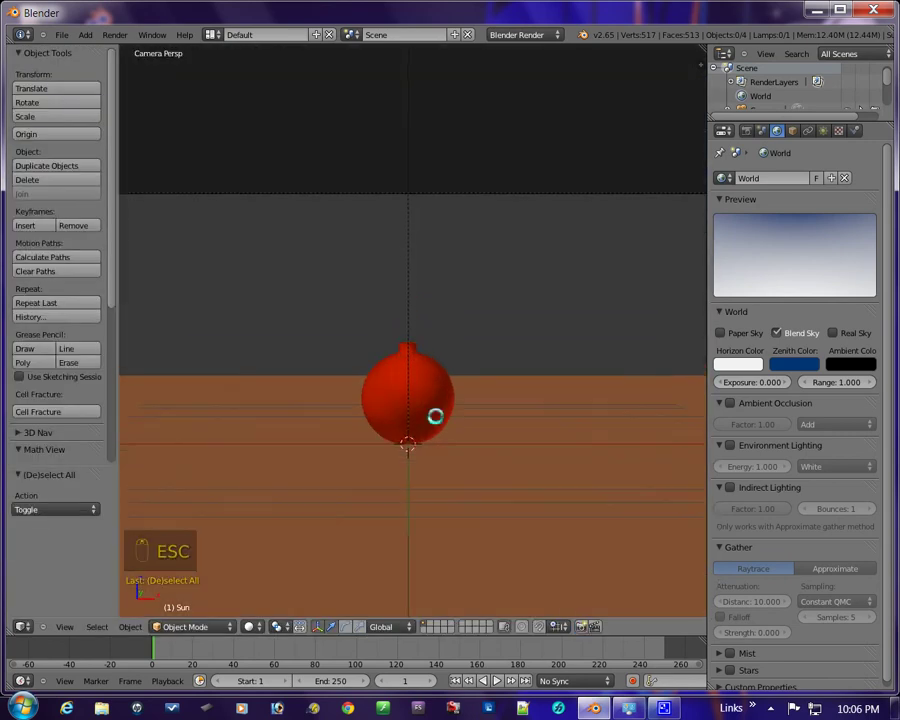
pyautogui.rightClick(435, 416)
pyautogui.click(854, 131)
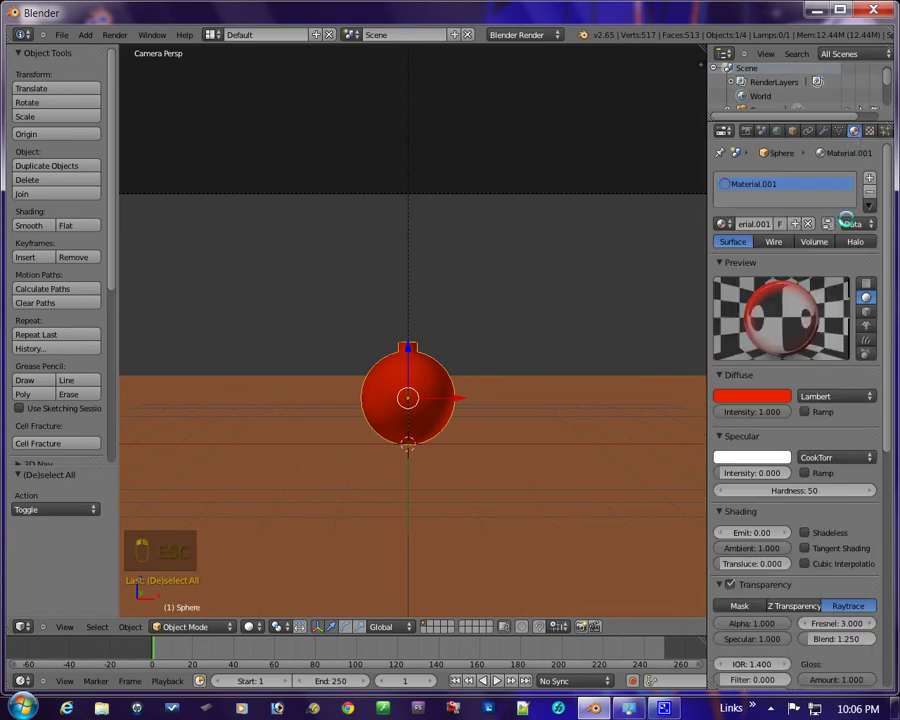
# Step: Set the ball material's raytrace transparency Fresnel to 0 and render the image
pyautogui.scroll(-3, 790, 440)
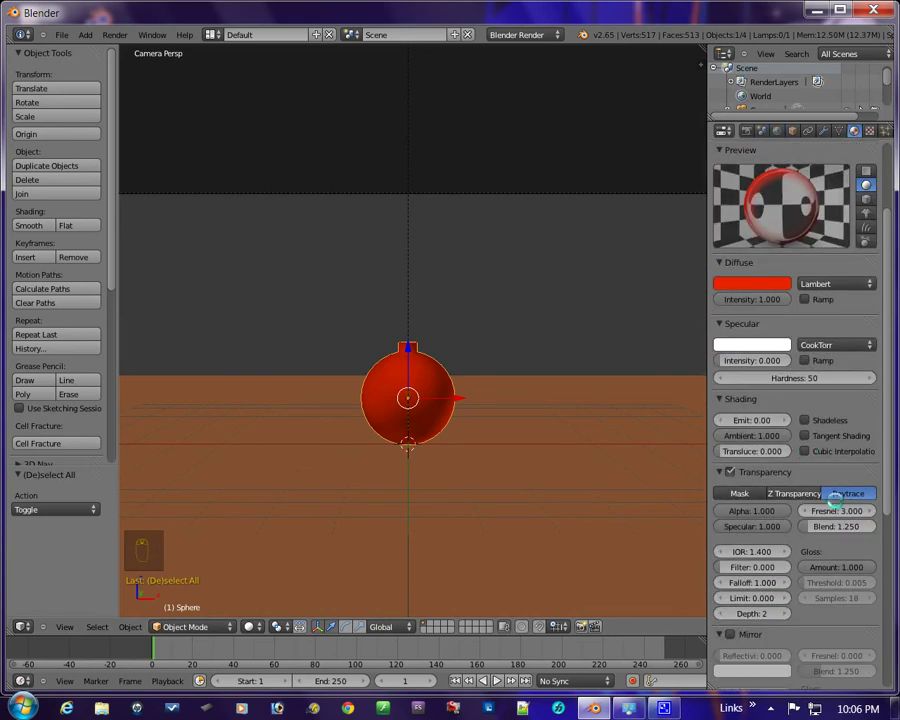
pyautogui.moveTo(848, 510); pyautogui.dragTo(500, 524)
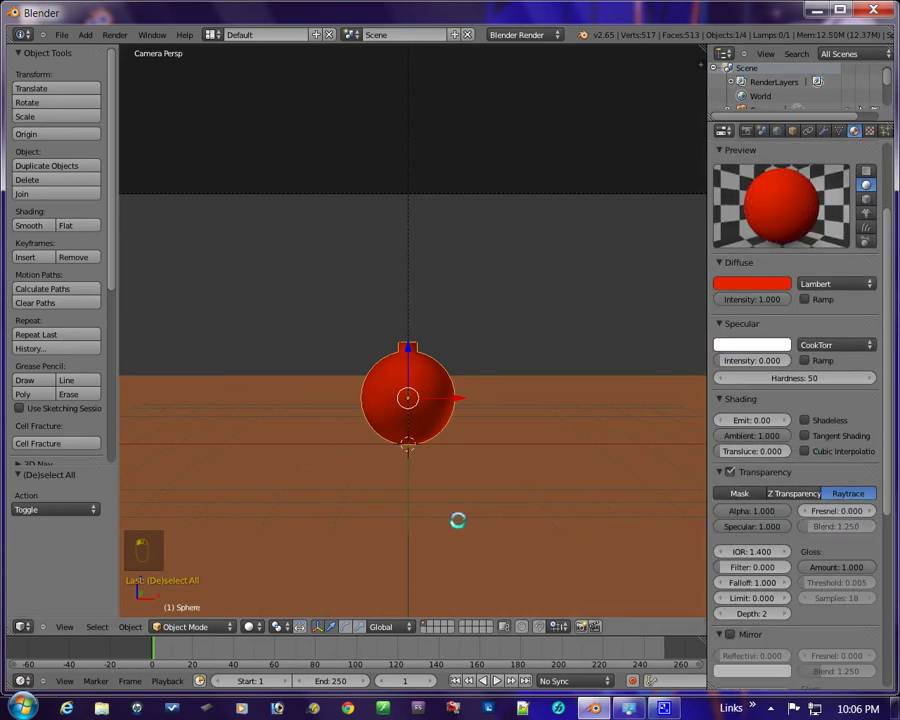
pyautogui.click(113, 34)
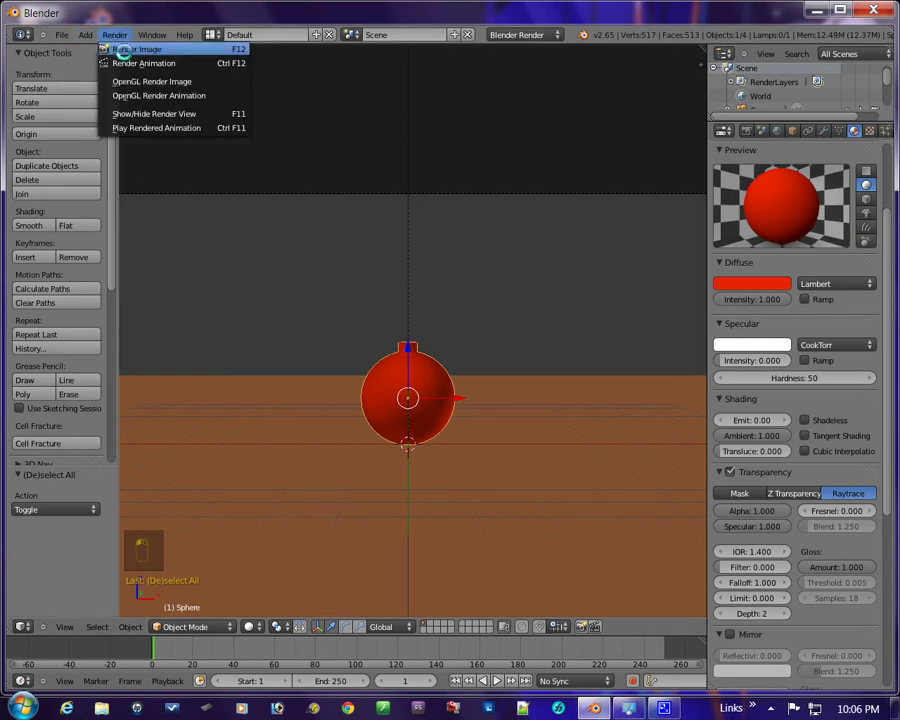
pyautogui.click(128, 50)
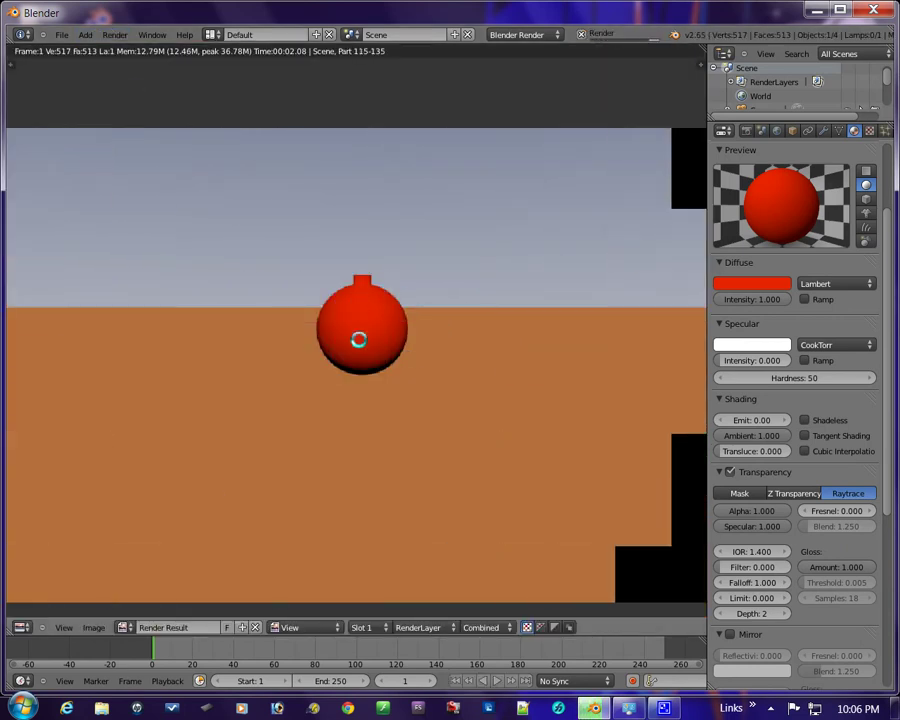
pyautogui.scroll(-2, 370, 428)
pyautogui.scroll(2, 365, 400)
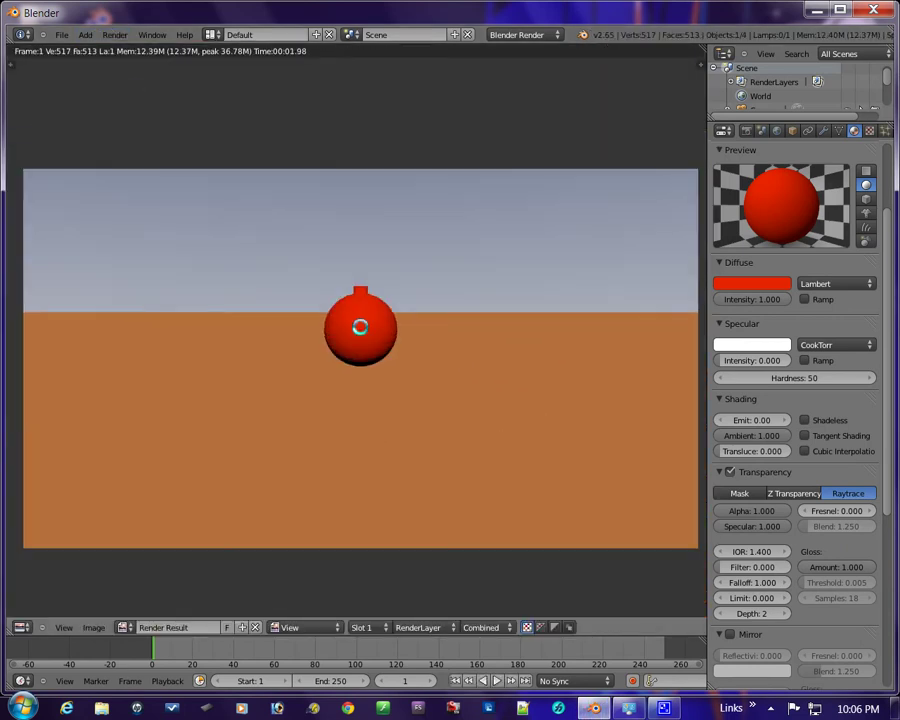
pyautogui.scroll(1, 380, 364)
pyautogui.scroll(-2, 378, 364)
pyautogui.scroll(1, 376, 368)
# Step: Set the raytrace transparency depth of the ball's material to 3
pyautogui.click(786, 613)
pyautogui.scroll(2, 428, 417)
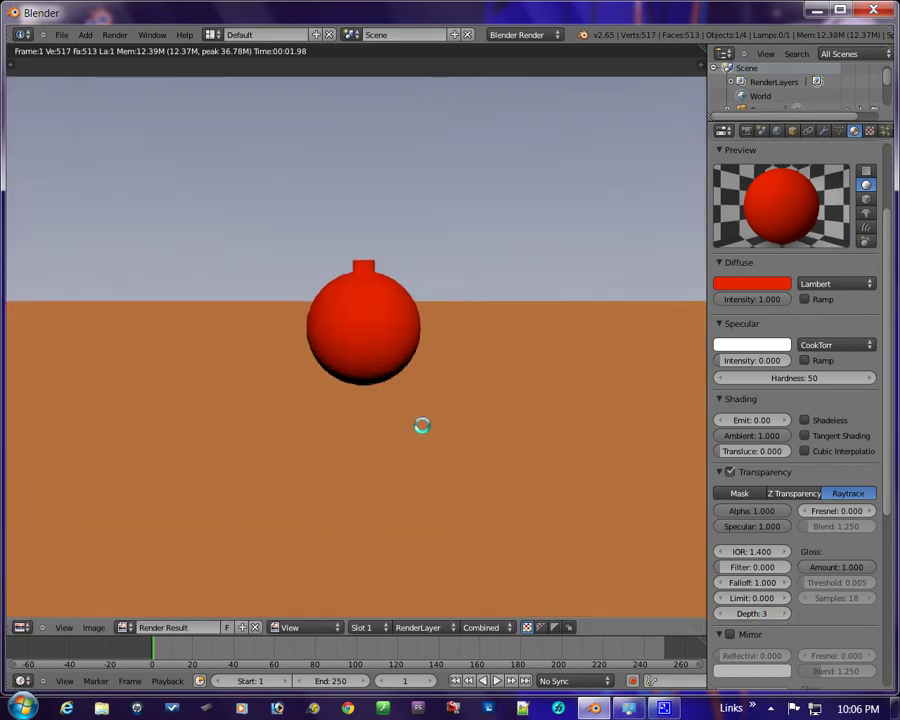
pyautogui.scroll(1, 422, 427)
pyautogui.scroll(-3, 420, 430)
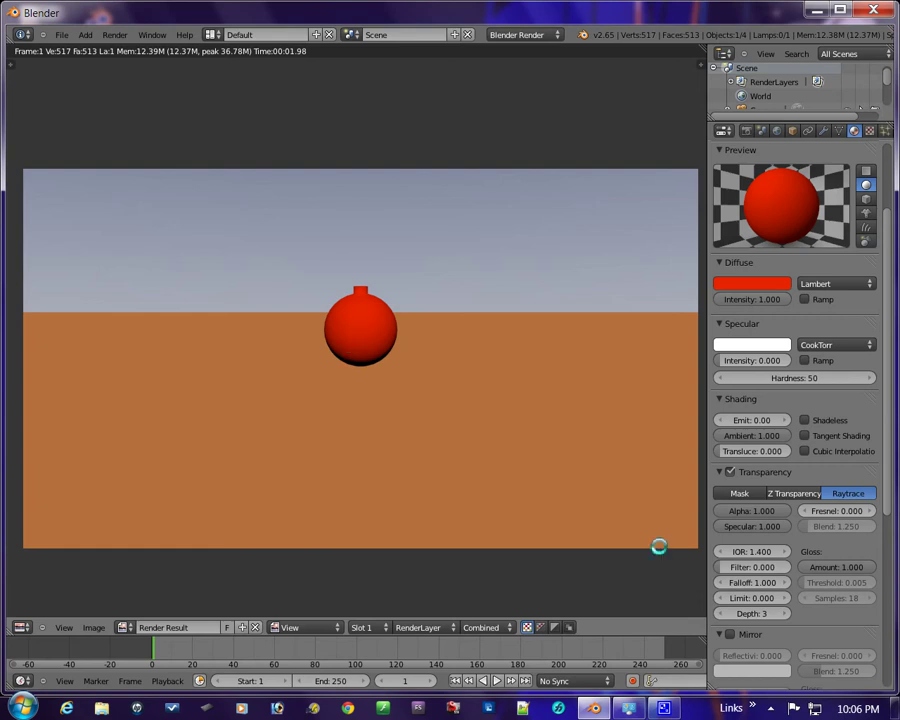
# Step: Enable Mirror on the ball's material and set its reflectivity to about 0.103
pyautogui.click(730, 635)
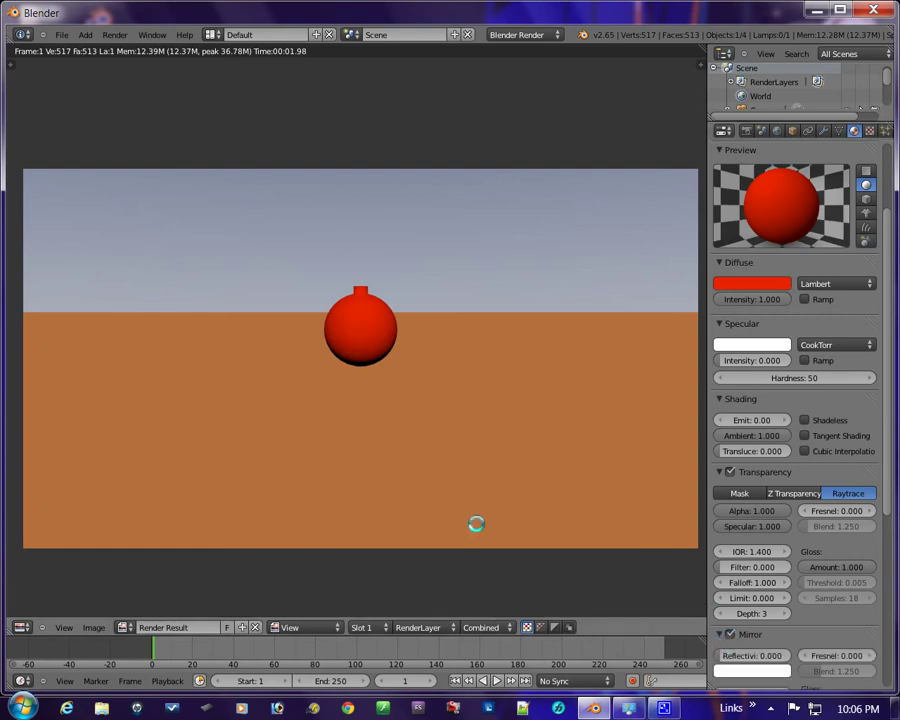
pyautogui.scroll(-2, 740, 526)
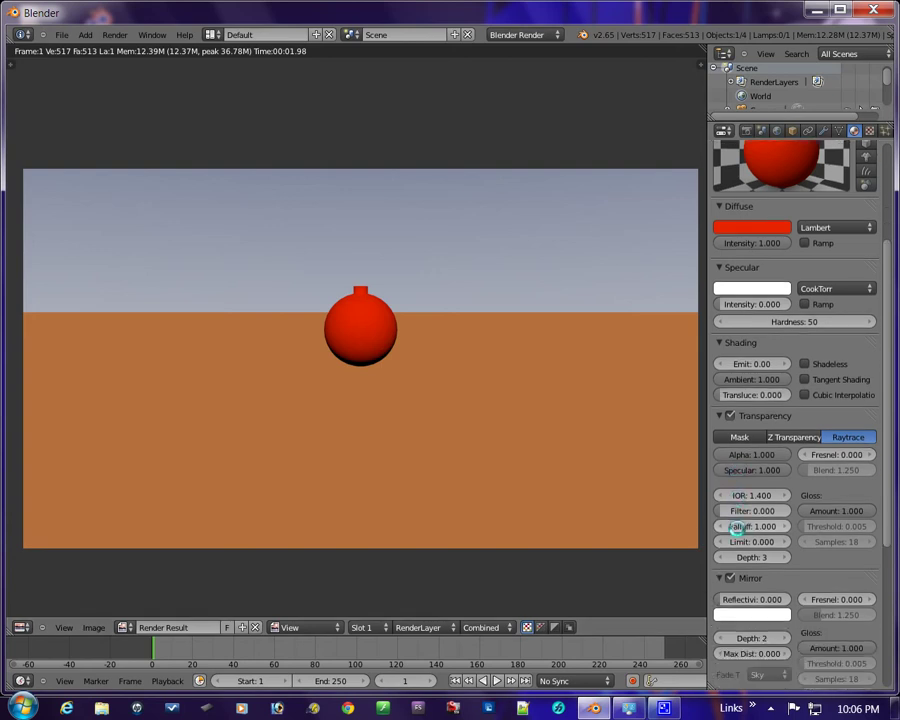
pyautogui.scroll(2, 737, 530)
pyautogui.scroll(-2, 736, 528)
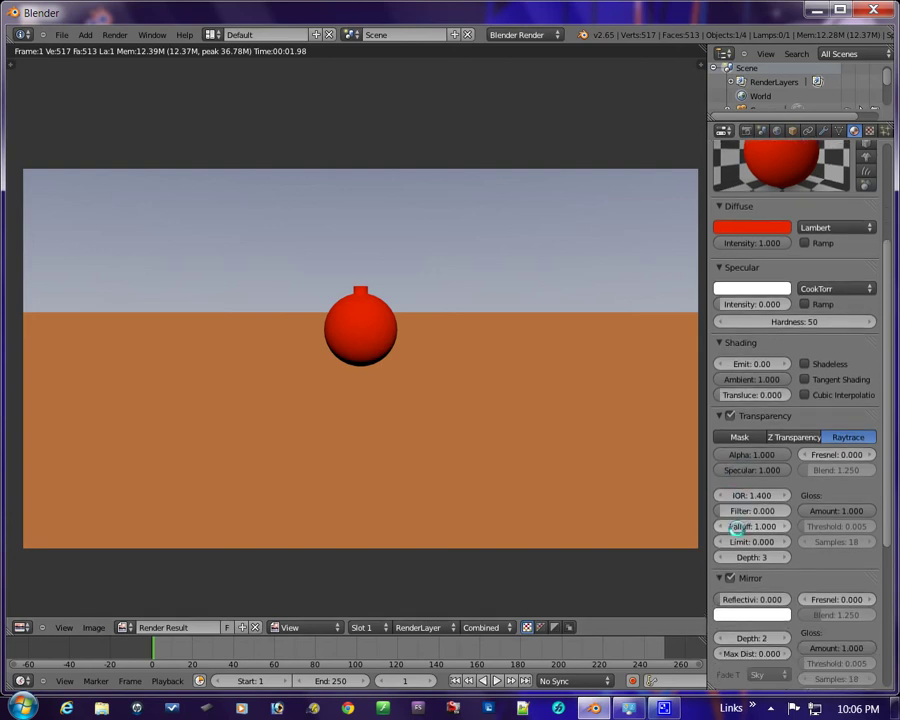
pyautogui.moveTo(729, 600); pyautogui.dragTo(737, 602)
pyautogui.click(736, 601)
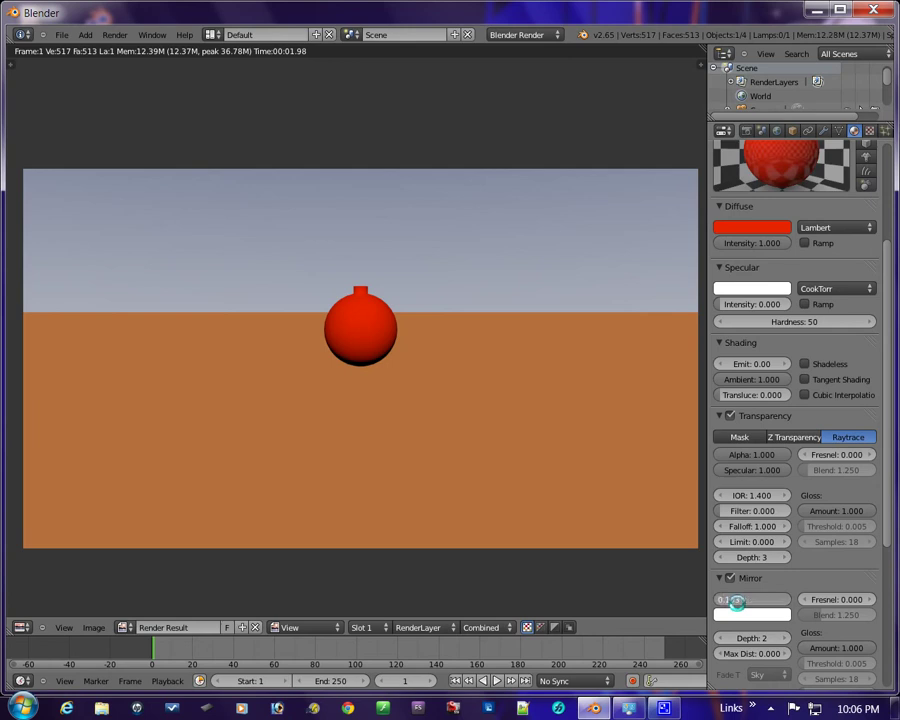
pyautogui.press('Return')
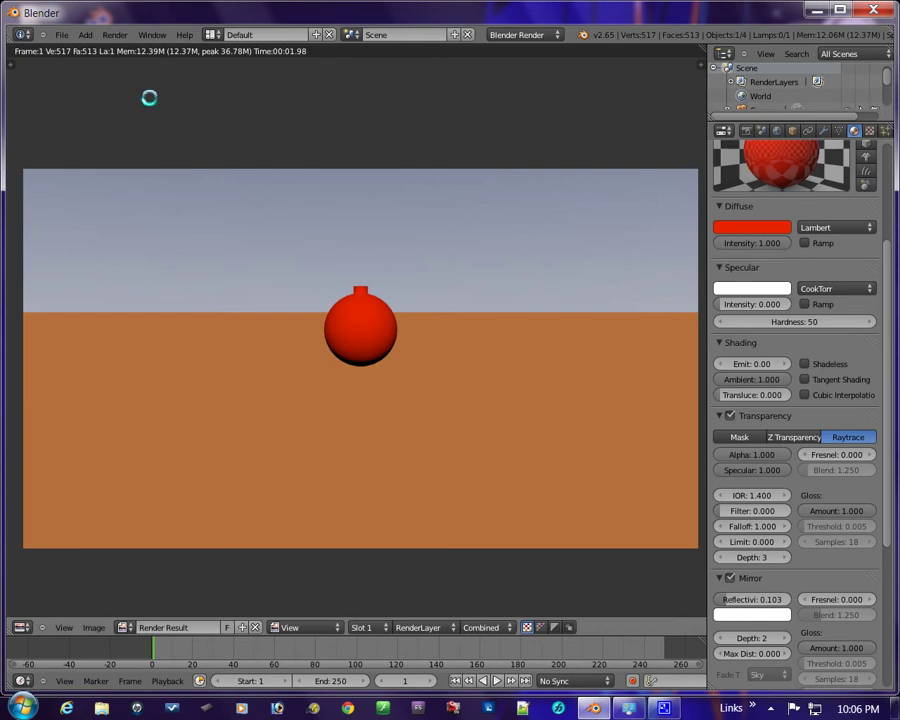
# Step: Render the image with the mirror reflection enabled and inspect the ball
pyautogui.click(115, 34)
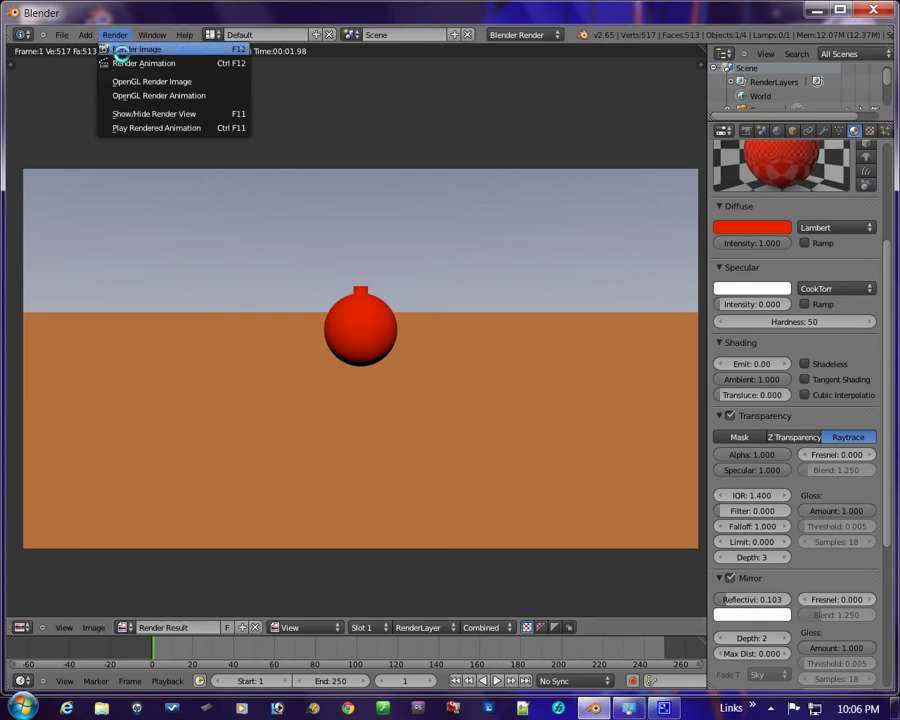
pyautogui.click(122, 50)
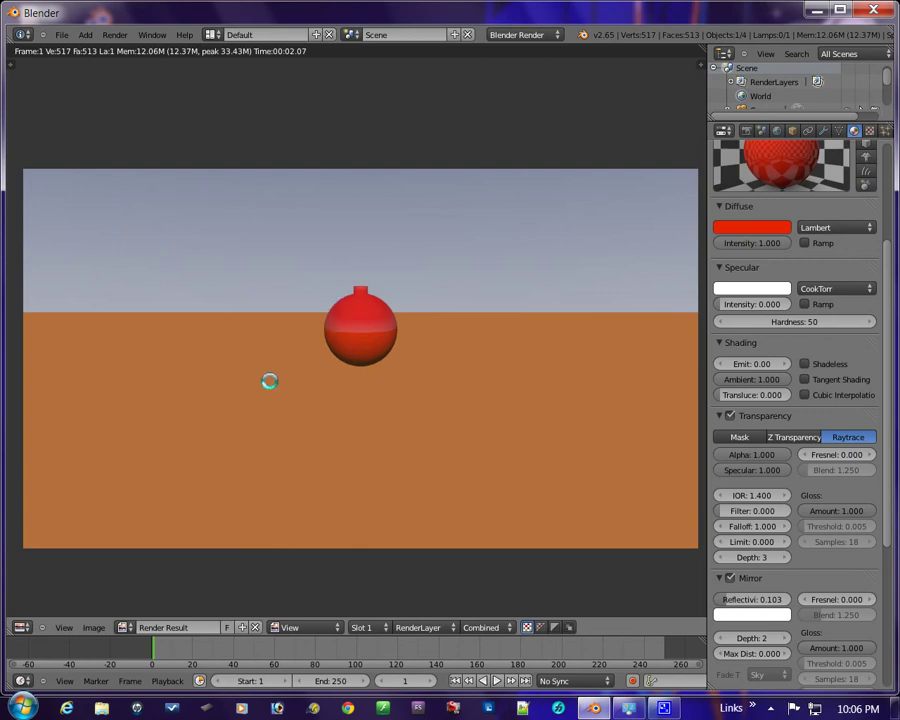
pyautogui.click(416, 400)
pyautogui.scroll(-4, 424, 224)
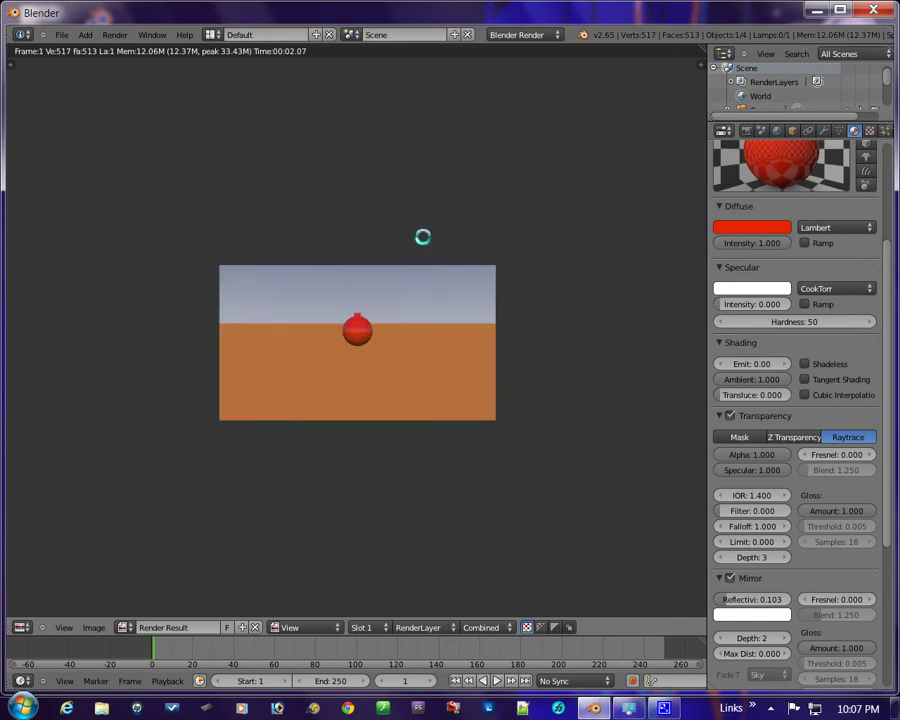
pyautogui.scroll(3, 421, 237)
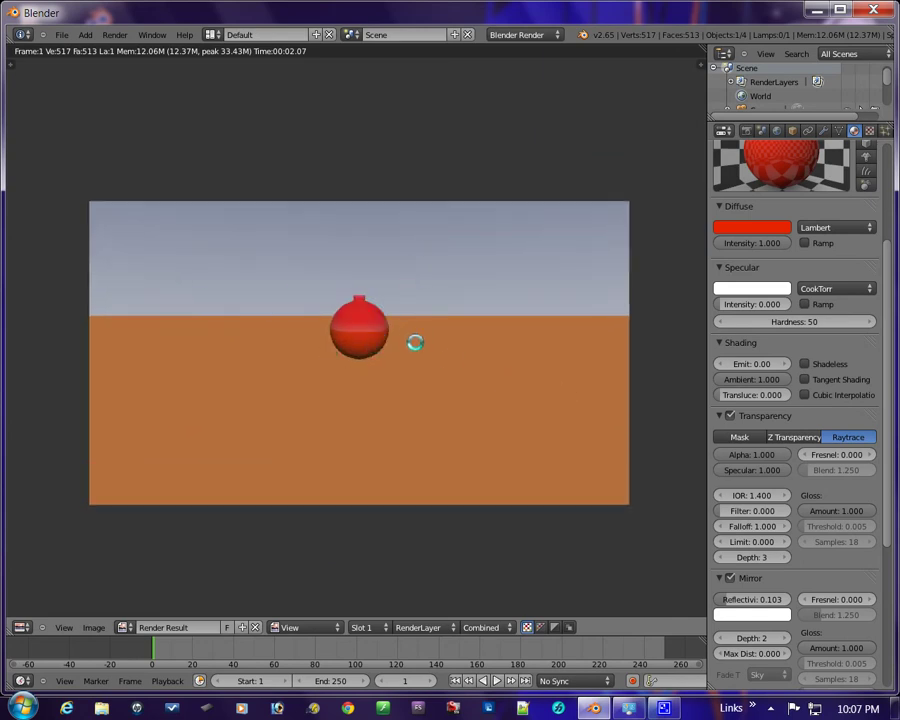
pyautogui.scroll(-2, 412, 340)
pyautogui.scroll(3, 412, 340)
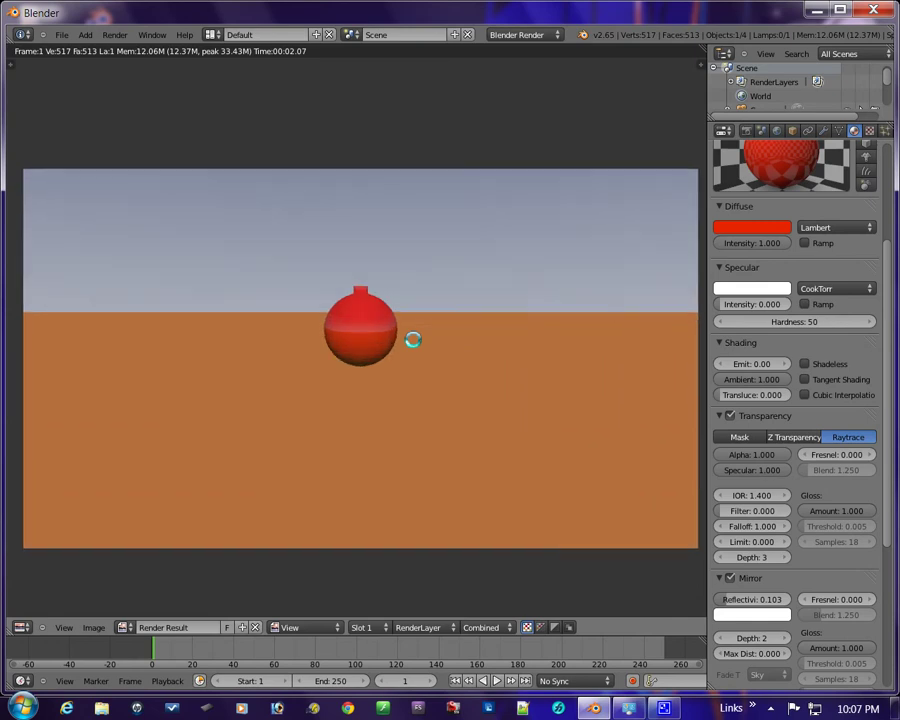
pyautogui.scroll(-3, 412, 340)
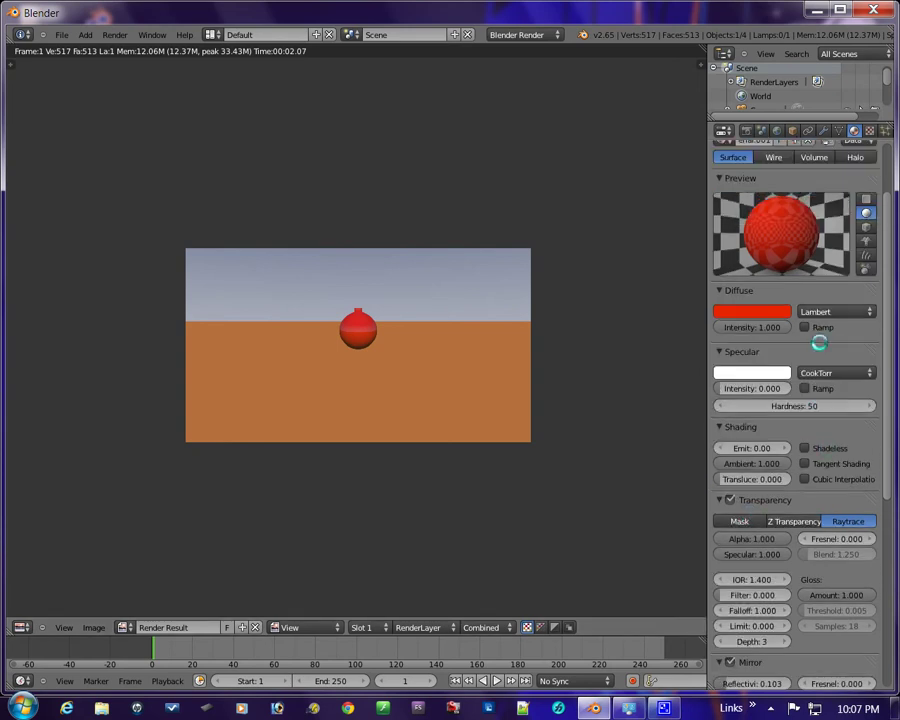
# Step: Set the ball material's transparency Fresnel to 5
pyautogui.scroll(-2, 769, 455)
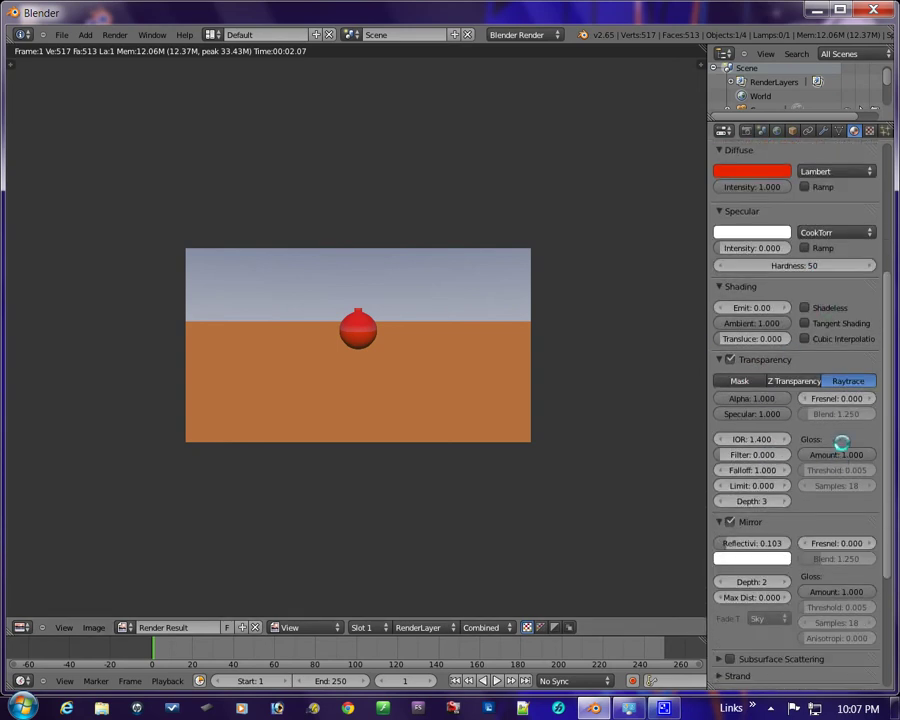
pyautogui.moveTo(824, 402); pyautogui.dragTo(897, 392)
pyautogui.moveTo(832, 404); pyautogui.dragTo(880, 394)
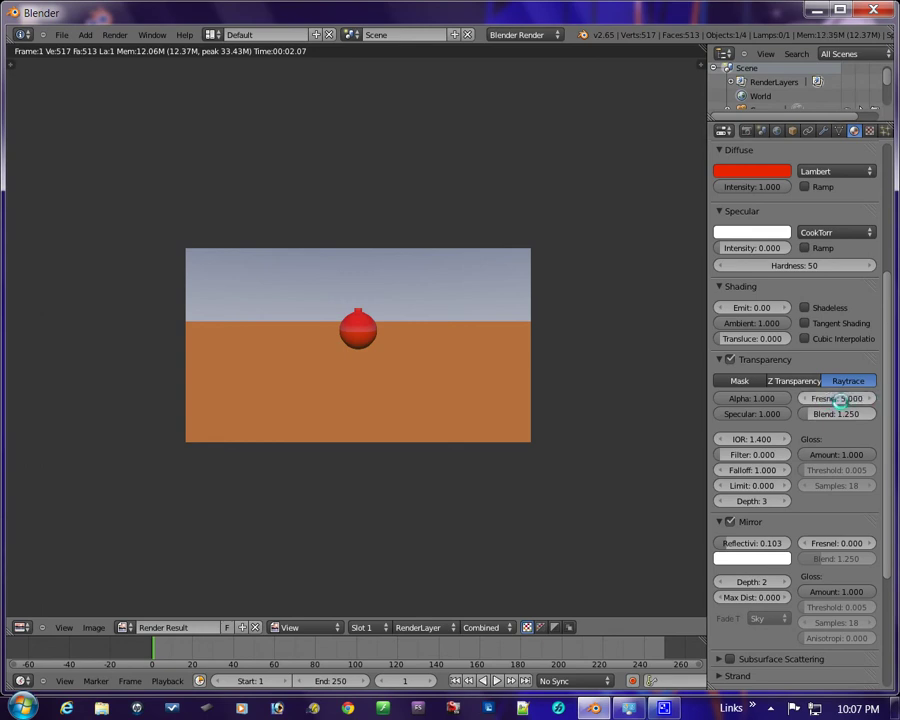
pyautogui.scroll(4, 692, 429)
pyautogui.scroll(-4, 692, 429)
pyautogui.scroll(6, 858, 428)
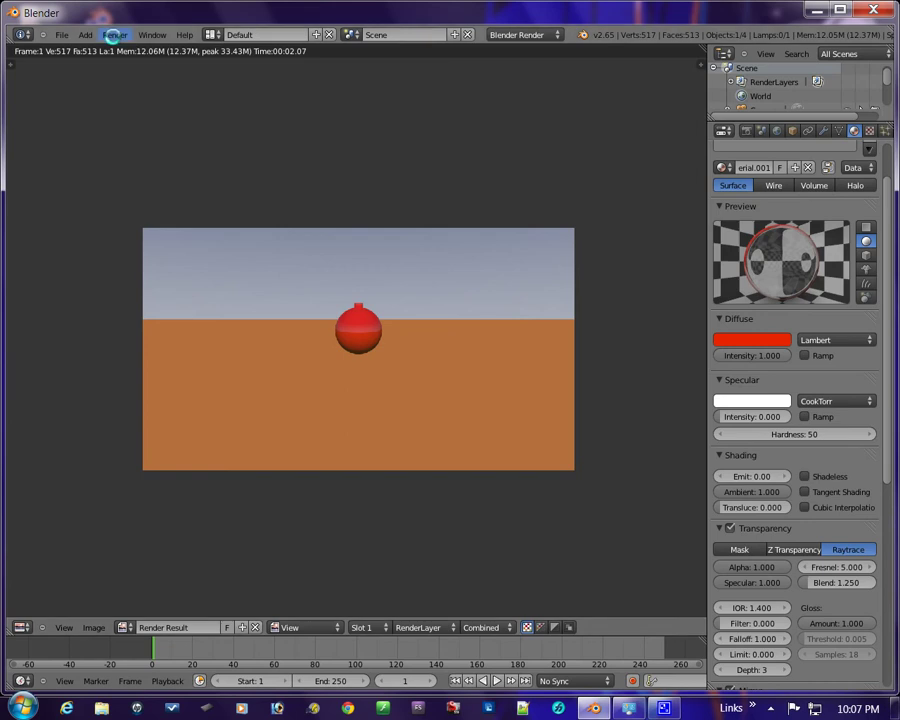
# Step: Render the image with the transparent, reflective material and examine the ball up close
pyautogui.click(114, 35)
pyautogui.click(121, 49)
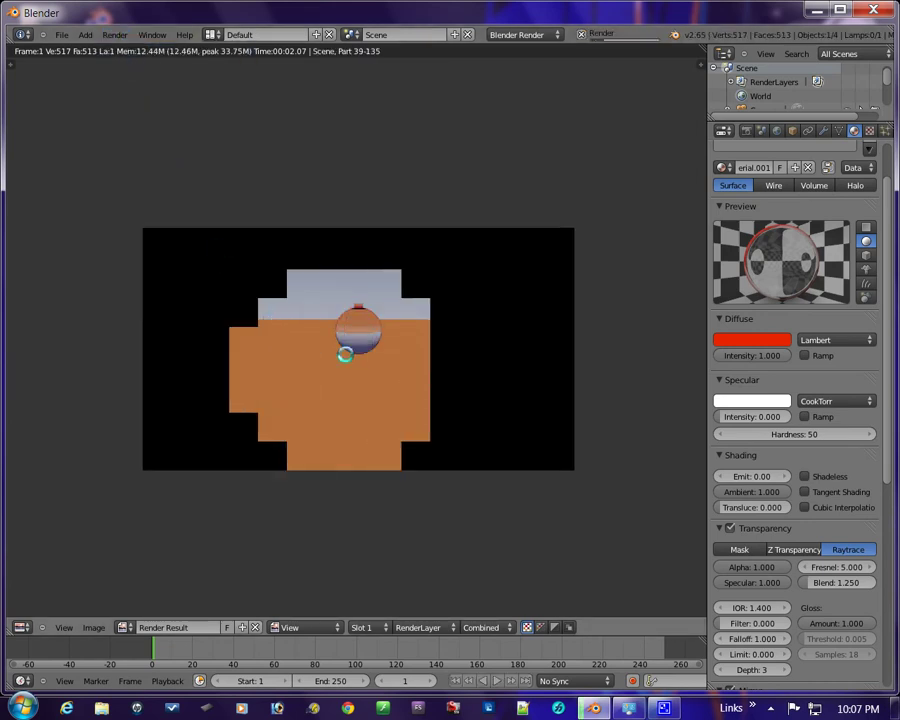
pyautogui.scroll(3, 410, 377)
pyautogui.scroll(-3, 408, 375)
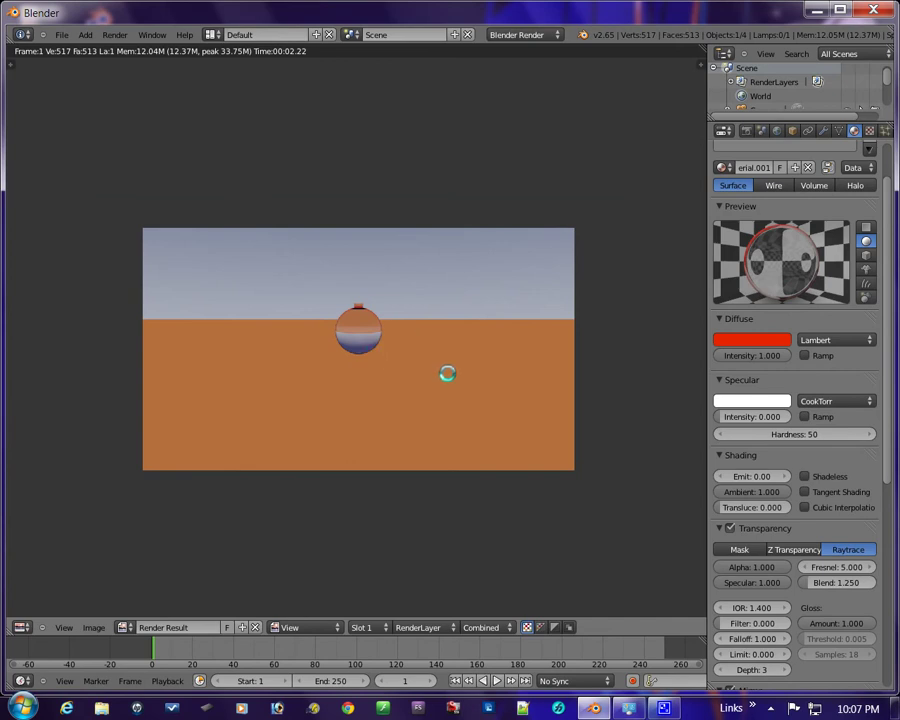
pyautogui.scroll(3, 447, 373)
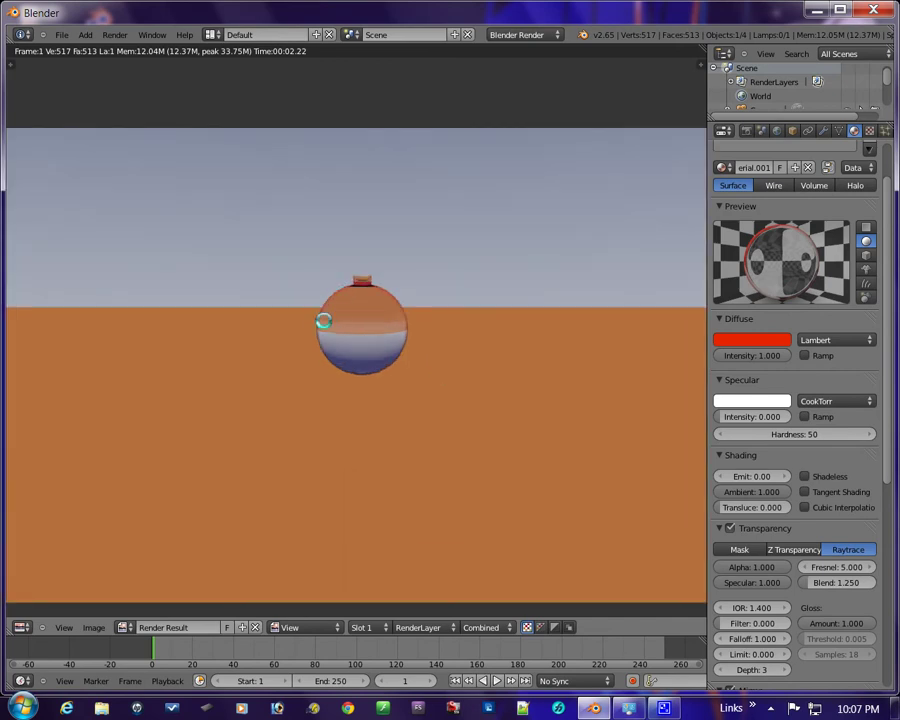
pyautogui.scroll(5, 366, 314)
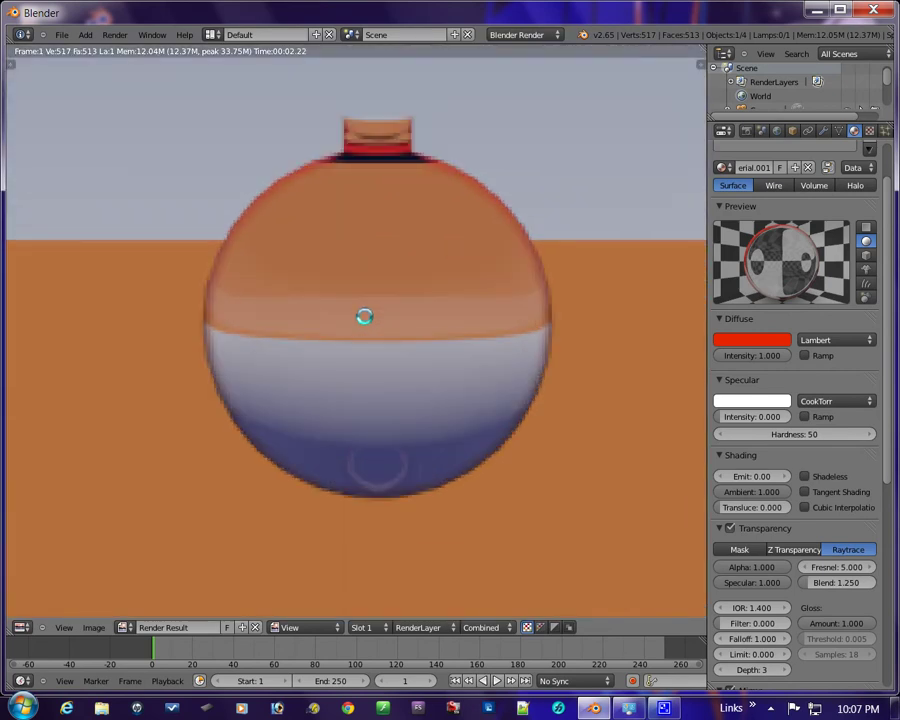
pyautogui.scroll(-4, 364, 316)
pyautogui.scroll(-5, 364, 318)
pyautogui.scroll(2, 367, 330)
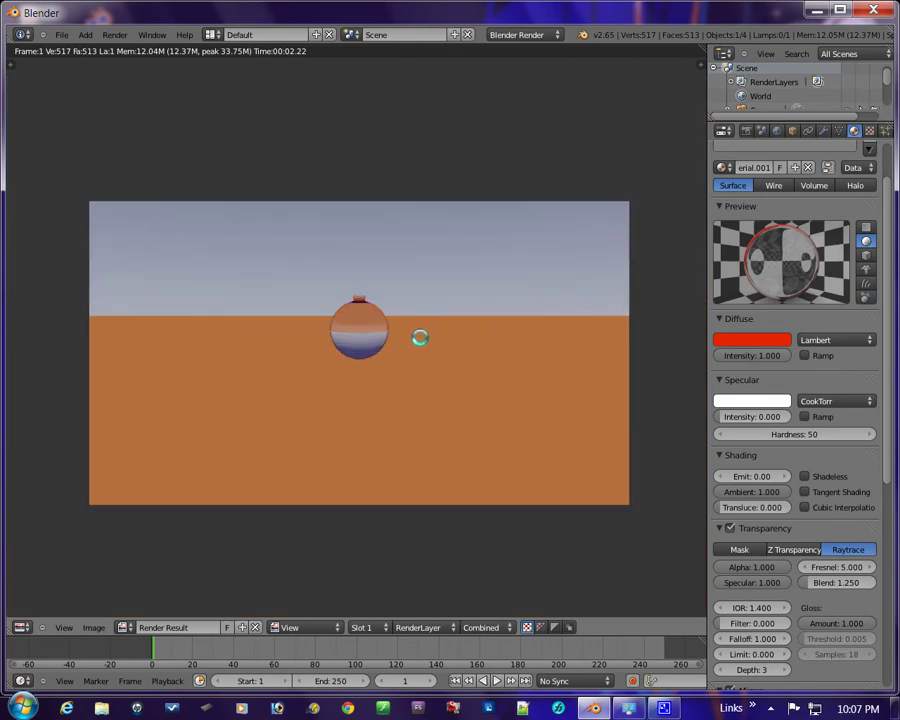
# Step: Close the render and, in the right side view, move the camera about 8.47 along Y toward the ball
pyautogui.press('Escape')
pyautogui.press('KP_3')
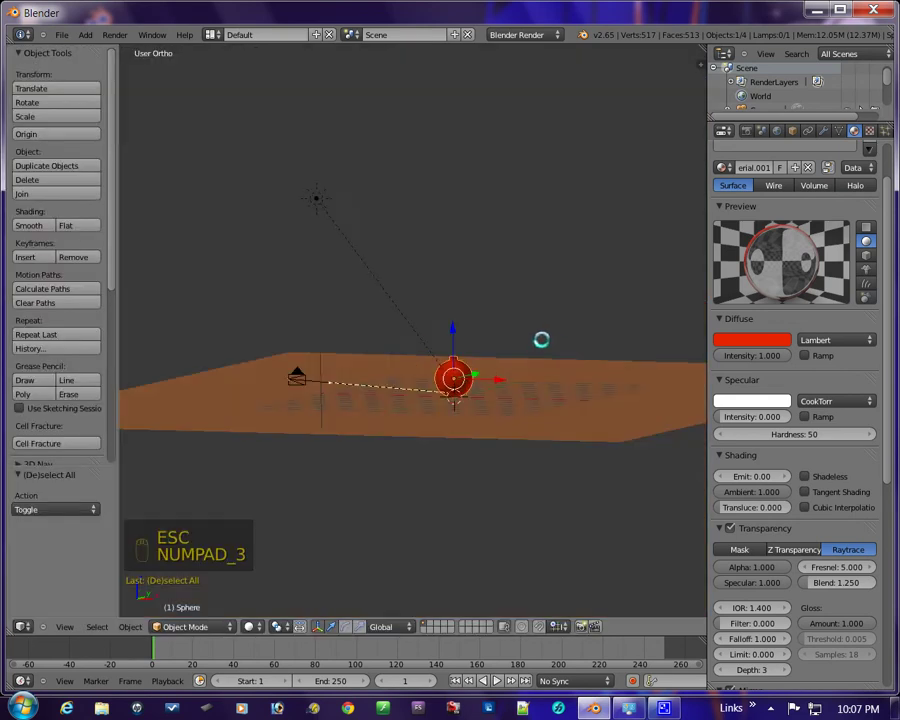
pyautogui.rightClick(222, 442)
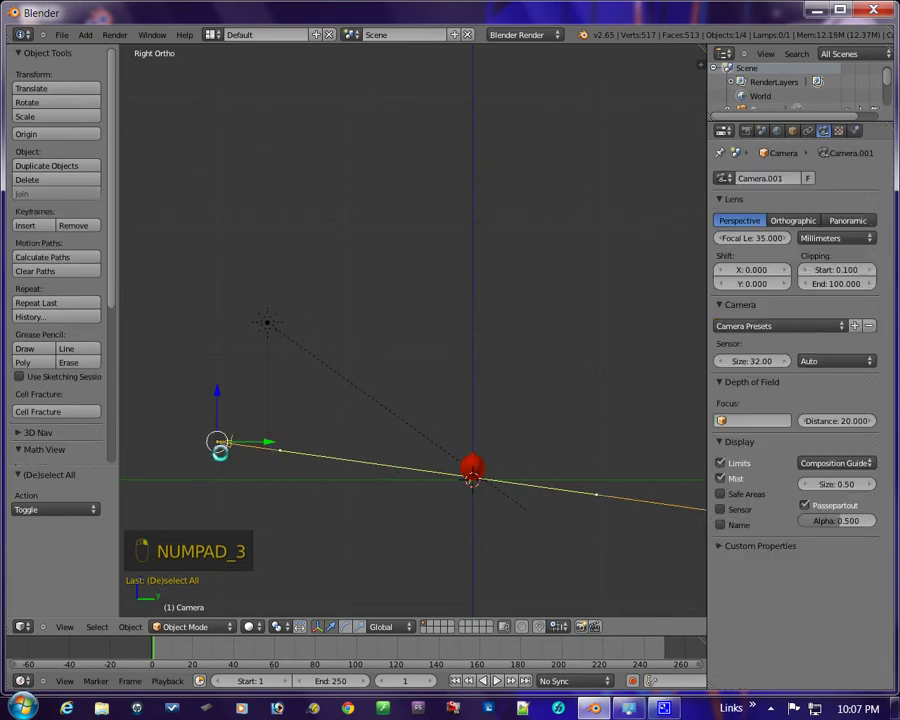
pyautogui.moveTo(256, 436); pyautogui.dragTo(376, 444)
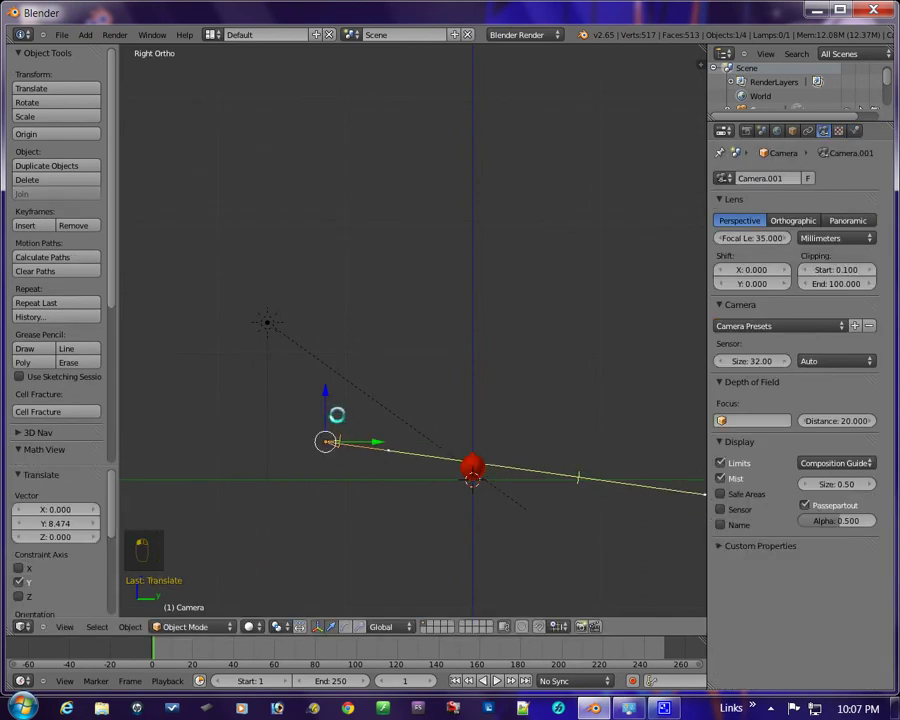
# Step: Lower the camera about 1.54 along Z, rotate it about -7.11° to level it on the ball, and show the camera view
pyautogui.moveTo(325, 401); pyautogui.dragTo(327, 420)
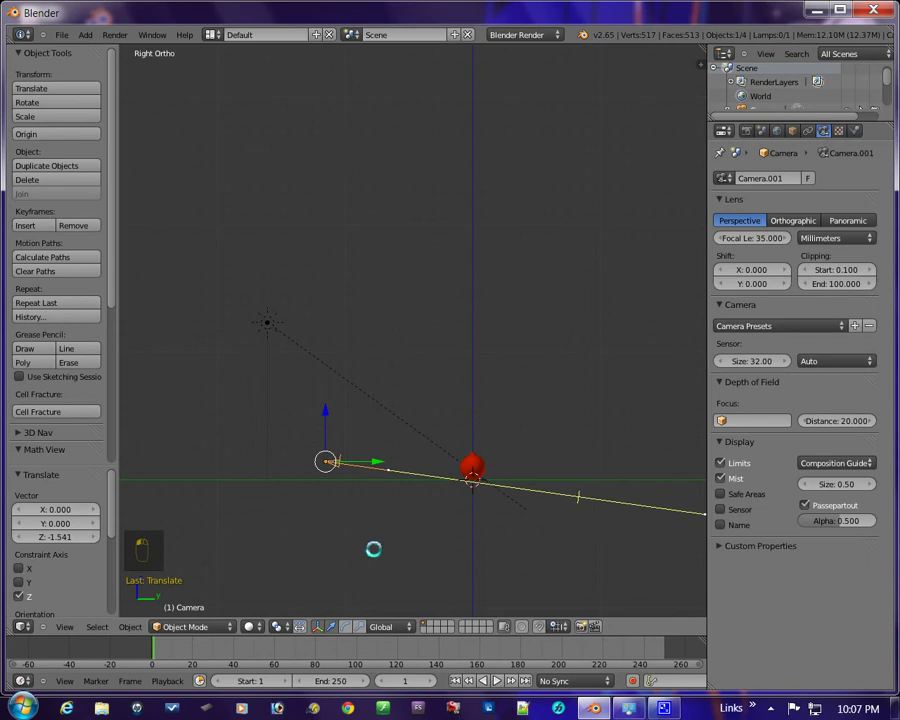
pyautogui.press('r')
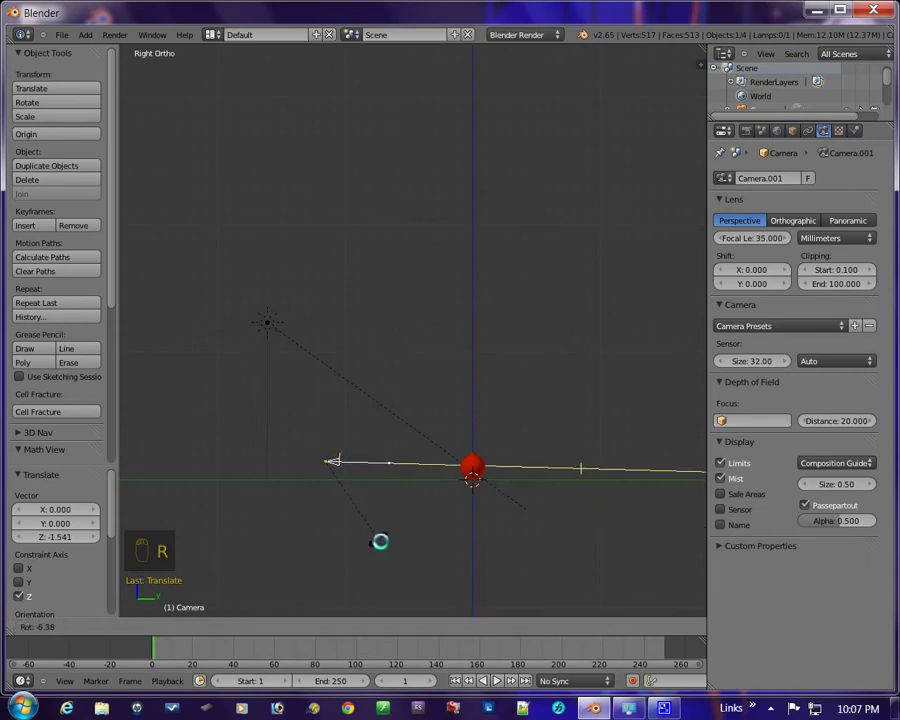
pyautogui.click(381, 540)
pyautogui.press('KP_0')
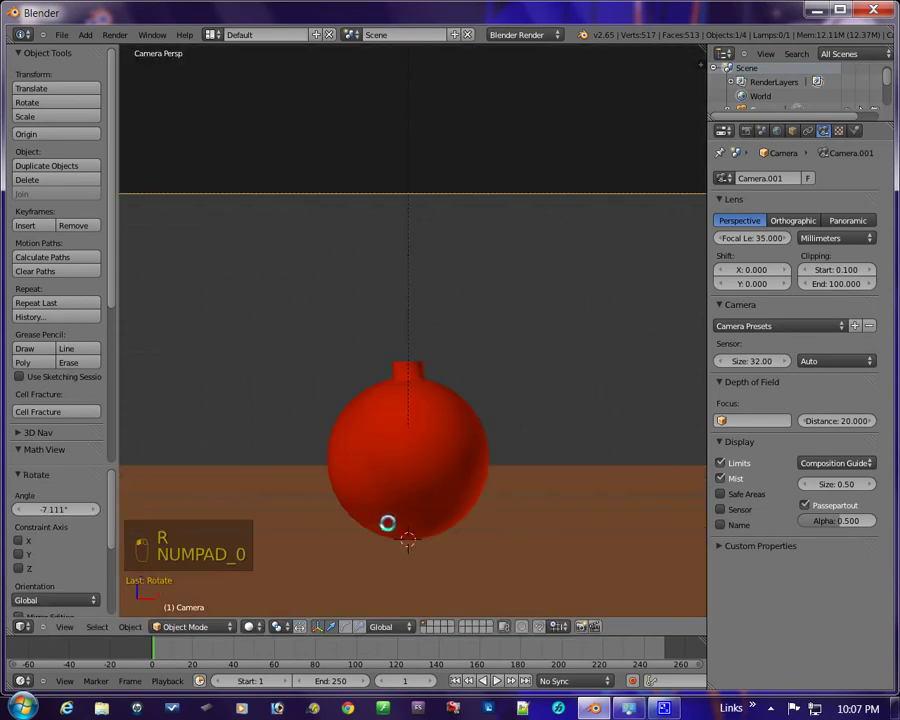
pyautogui.scroll(-3, 366, 464)
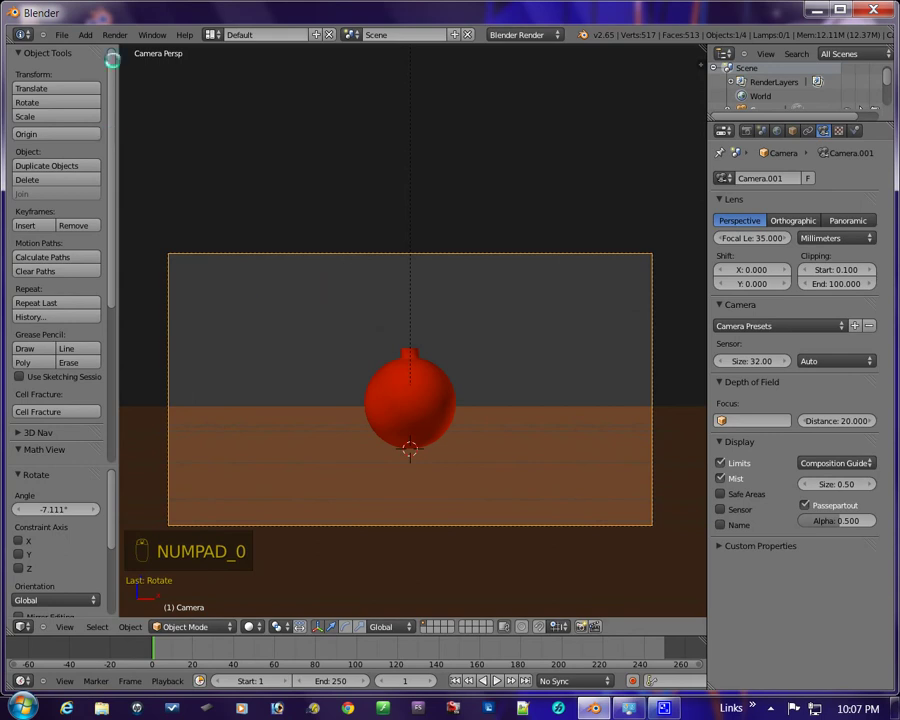
# Step: Render the image from the lowered camera and examine the ball's refraction and edges up close
pyautogui.click(115, 34)
pyautogui.click(135, 46)
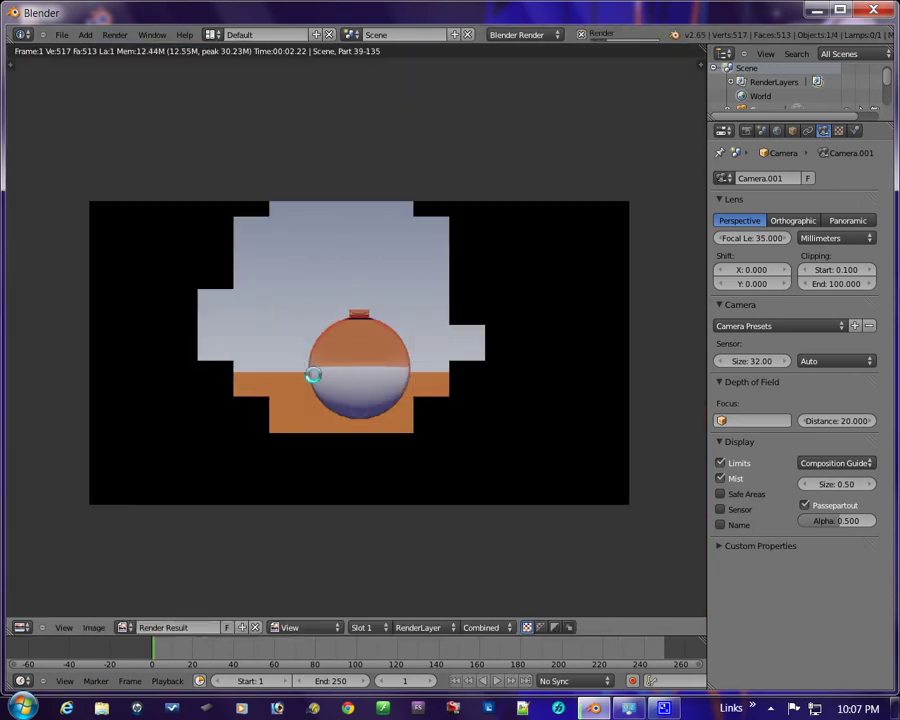
pyautogui.scroll(3, 343, 378)
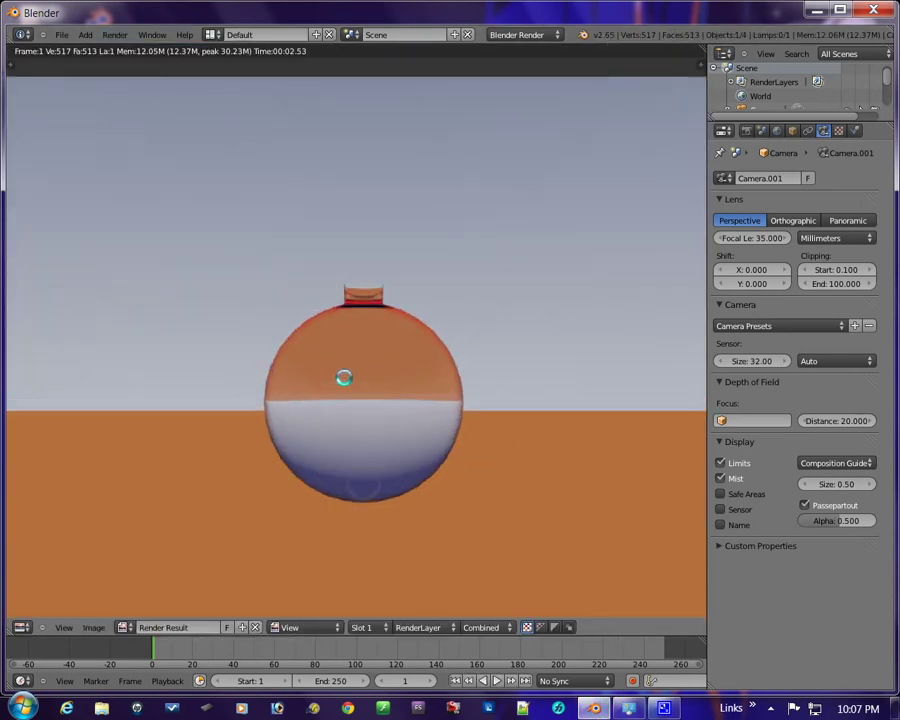
pyautogui.scroll(5, 343, 378)
pyautogui.scroll(-1, 387, 441)
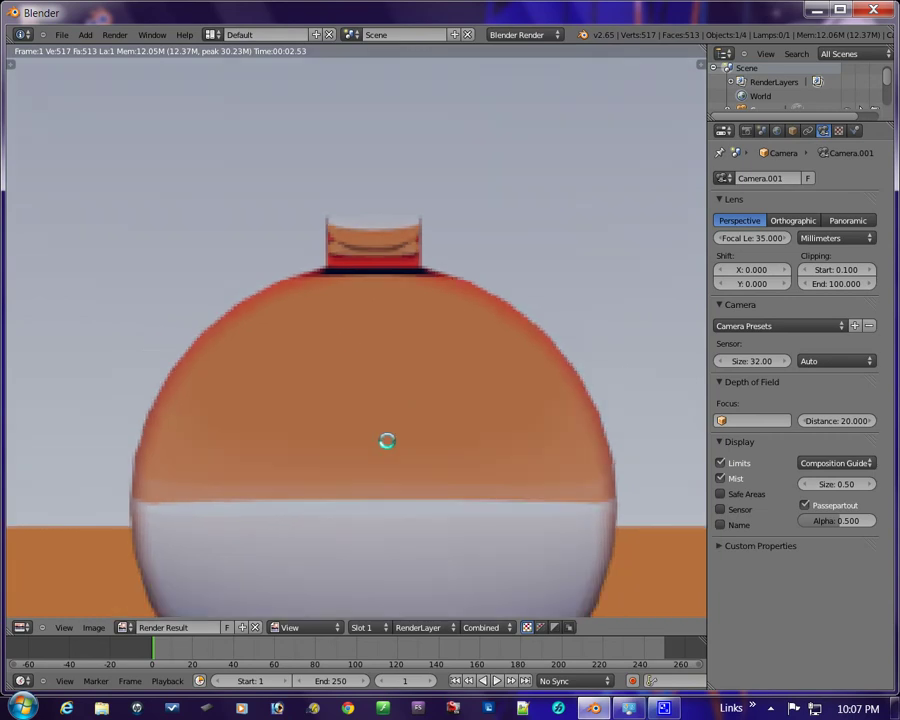
pyautogui.scroll(-4, 387, 441)
pyautogui.scroll(-2, 356, 450)
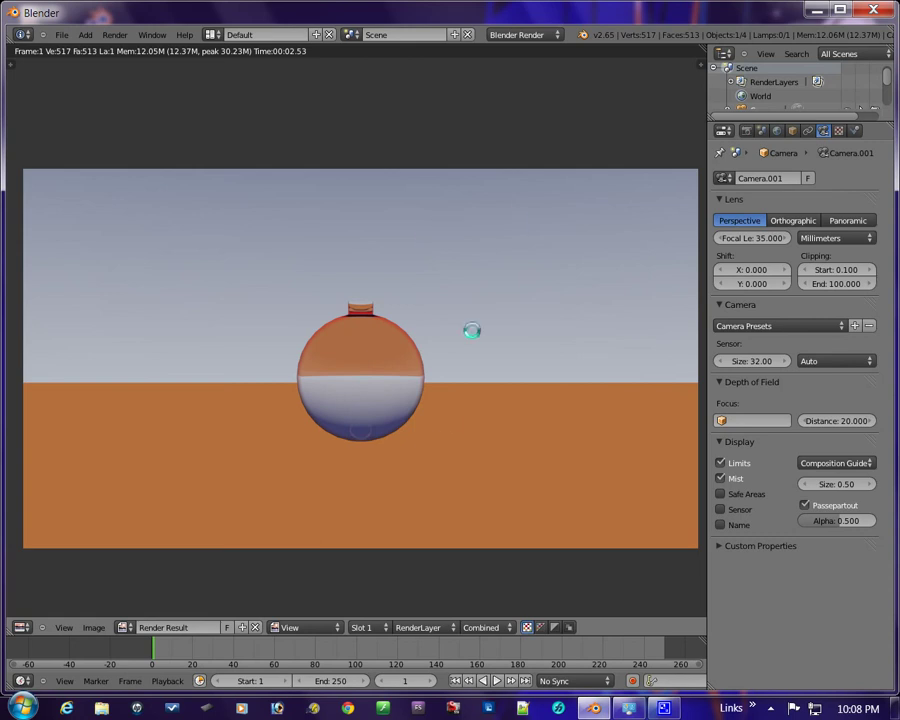
pyautogui.scroll(-3, 444, 422)
pyautogui.scroll(3, 441, 421)
pyautogui.scroll(2, 382, 364)
pyautogui.scroll(-3, 378, 366)
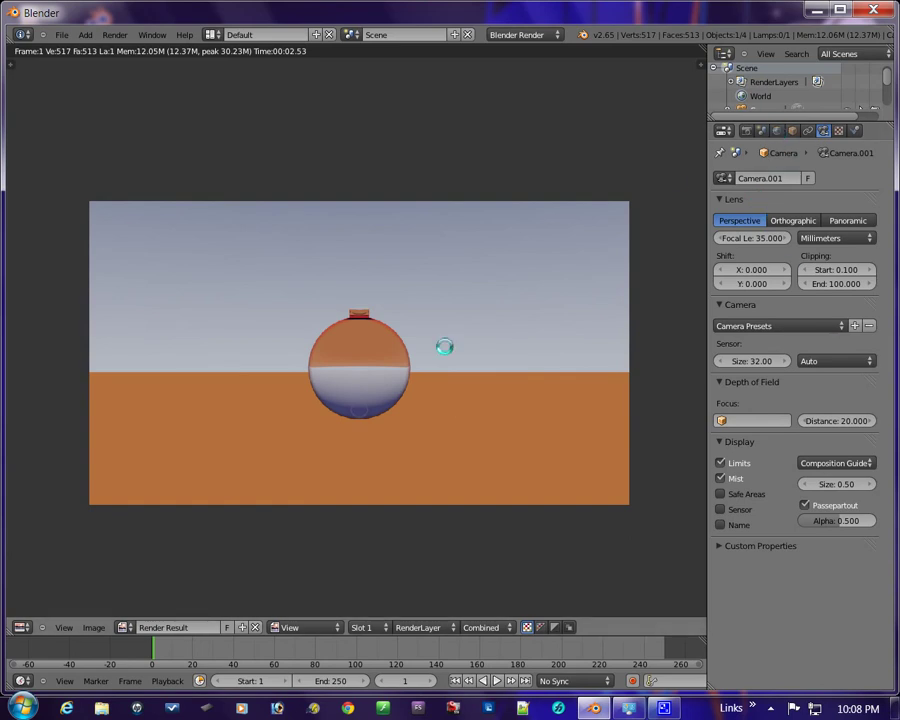
# Step: Close the render, select the ball, set its material's mirror reflectivity to 0 and disable mirror reflection
pyautogui.press('Escape')
pyautogui.rightClick(418, 406)
pyautogui.scroll(-1, 822, 417)
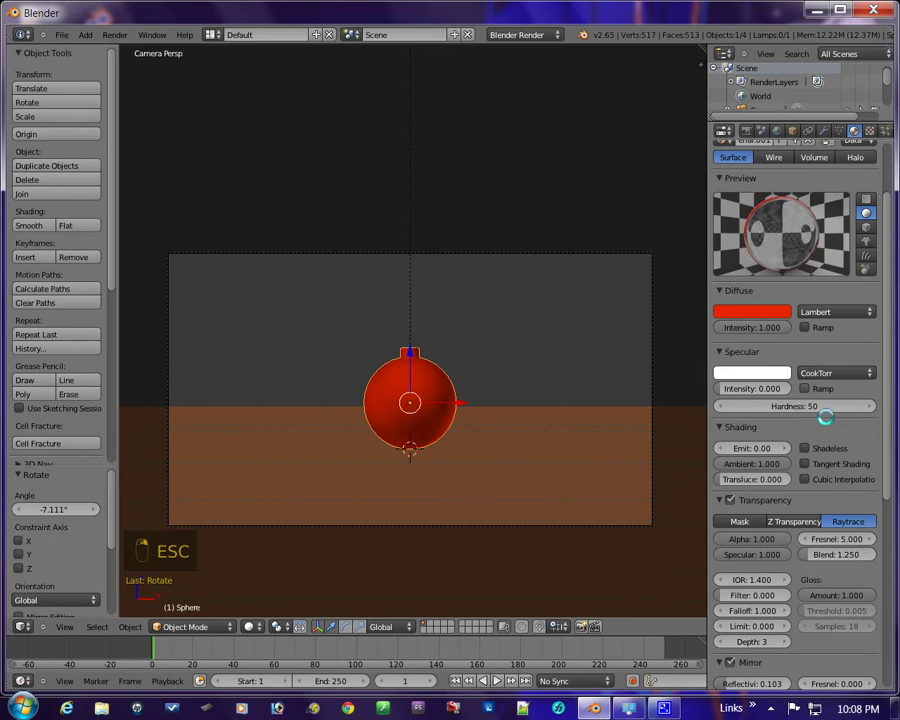
pyautogui.scroll(1, 775, 446)
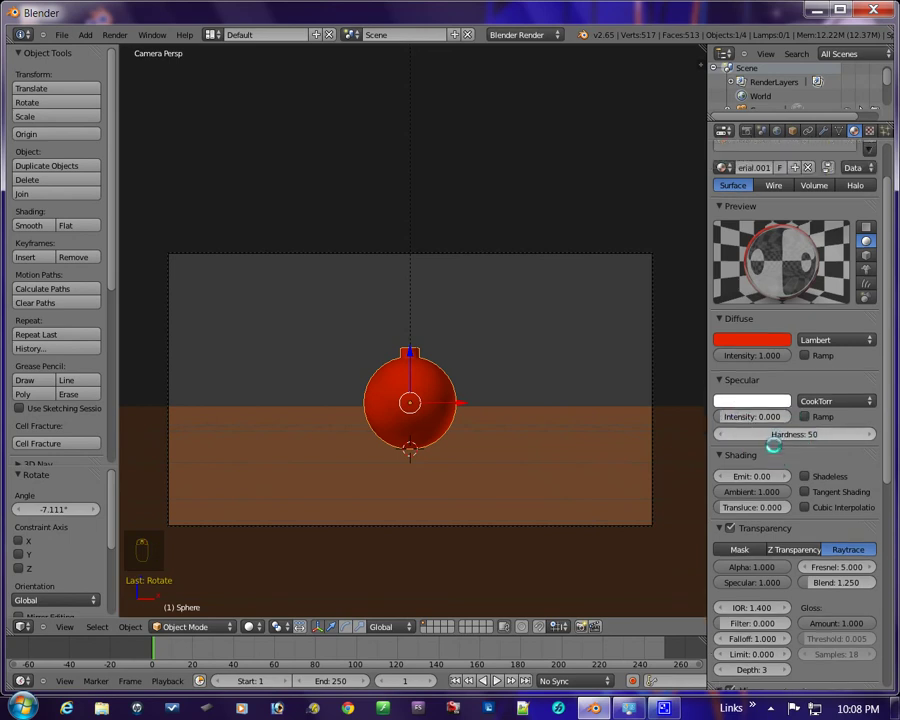
pyautogui.scroll(-4, 775, 446)
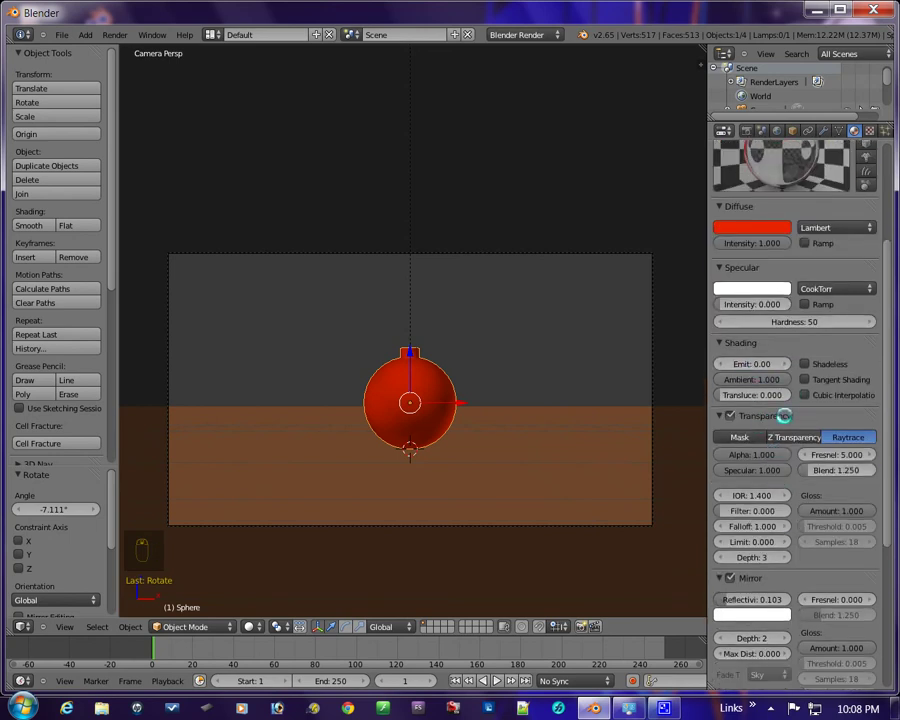
pyautogui.scroll(2, 784, 416)
pyautogui.scroll(-2, 795, 518)
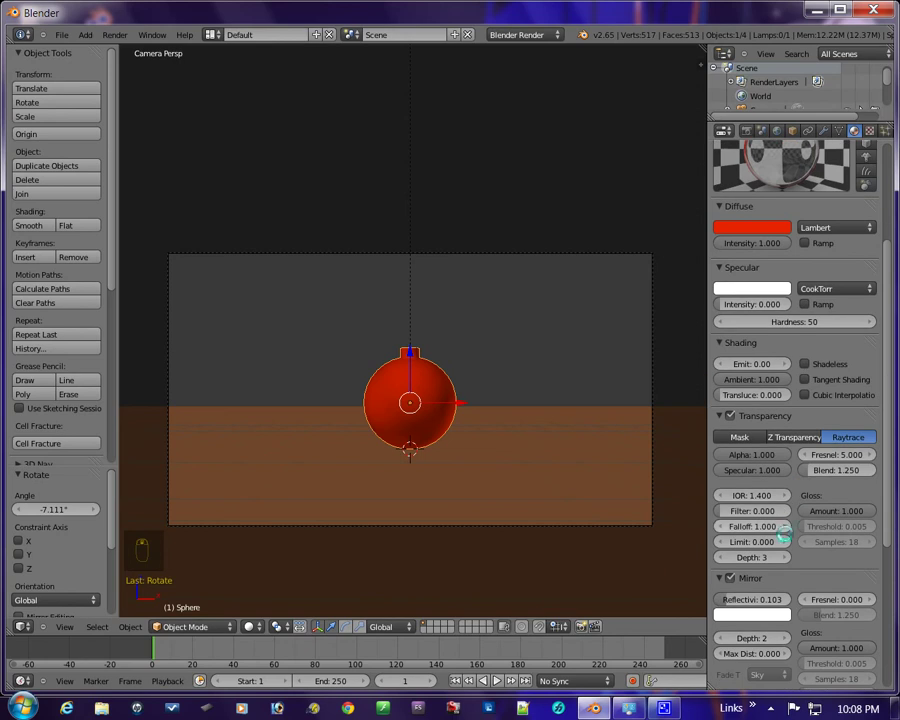
pyautogui.scroll(-2, 783, 535)
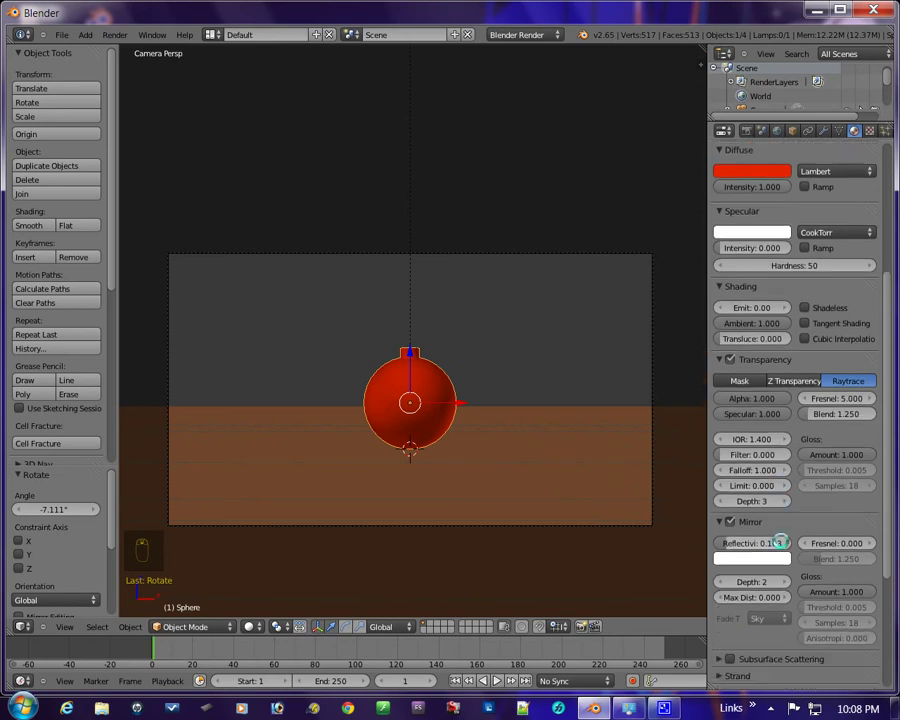
pyautogui.click(731, 521)
pyautogui.moveTo(741, 548); pyautogui.dragTo(689, 547)
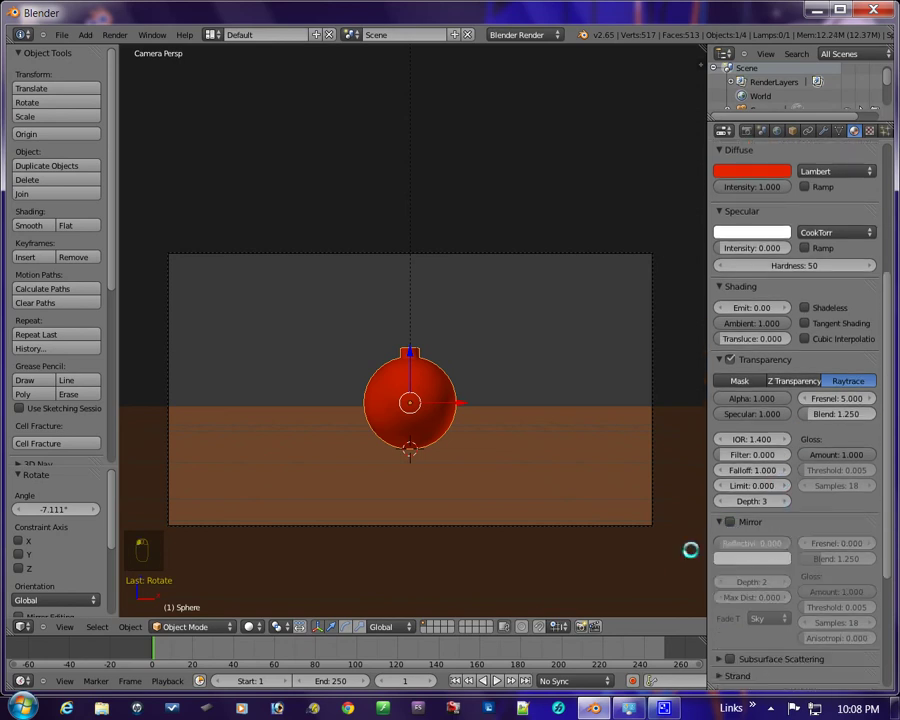
pyautogui.scroll(-4, 810, 547)
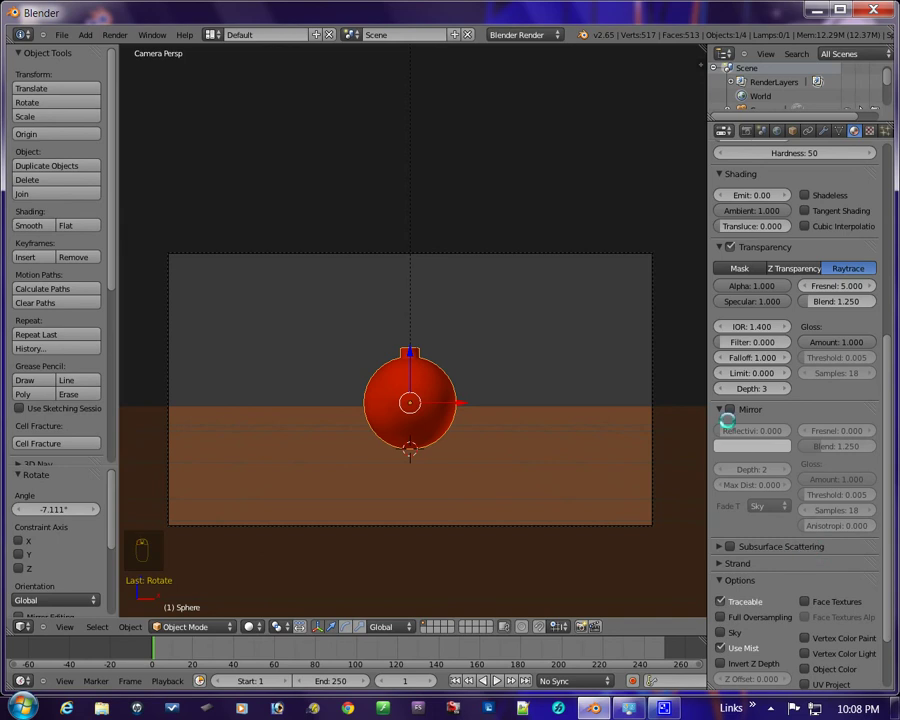
pyautogui.click(727, 412)
# Step: Set the ball material's raytraced transparency Fresnel to 1.330
pyautogui.scroll(3, 726, 462)
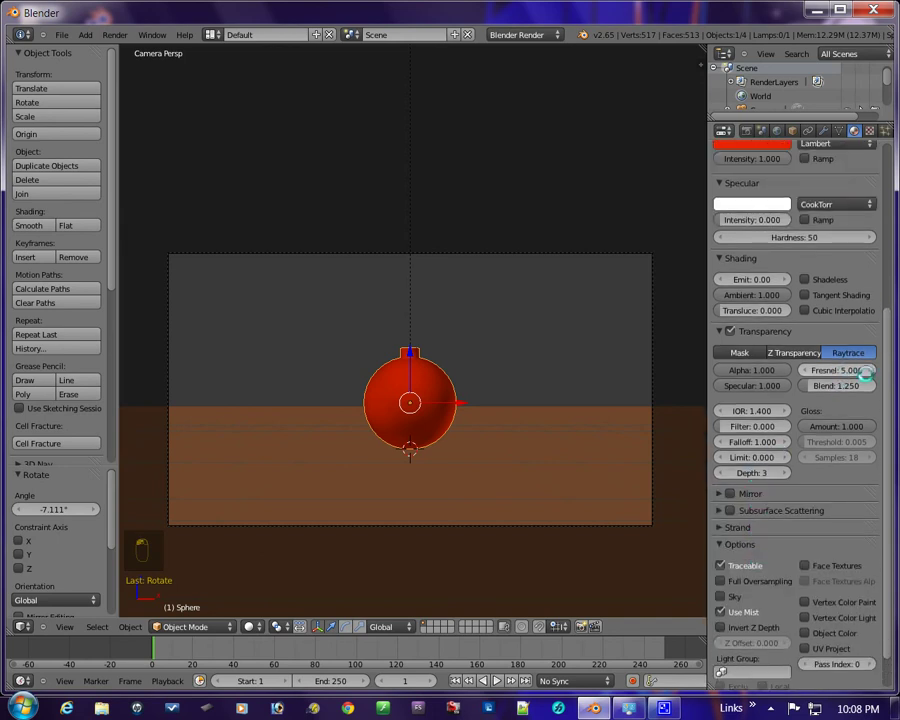
pyautogui.scroll(2, 866, 375)
pyautogui.scroll(2, 845, 430)
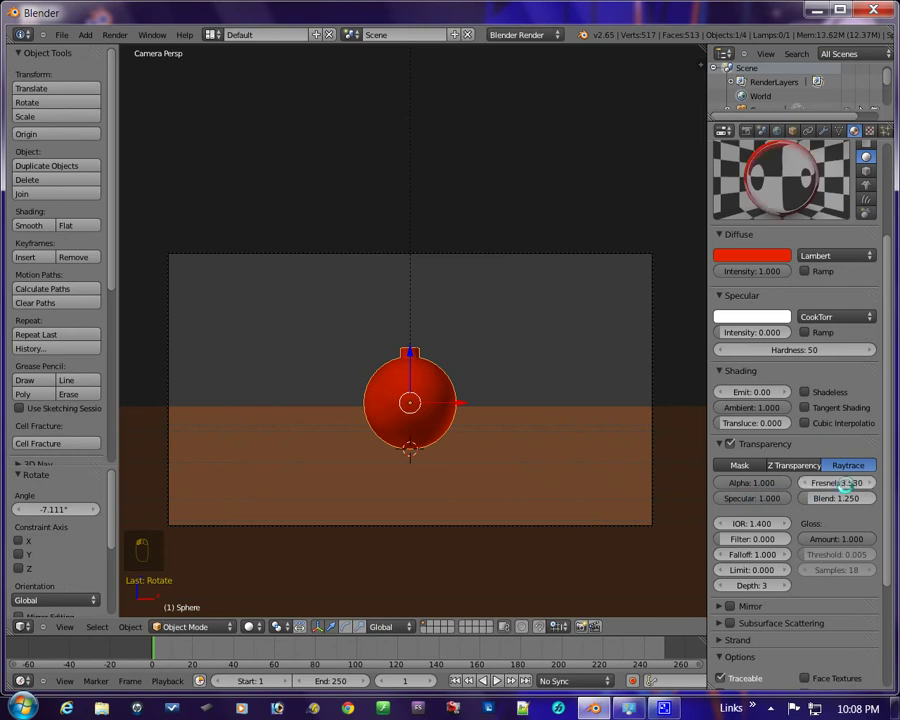
pyautogui.moveTo(851, 483); pyautogui.dragTo(830, 490)
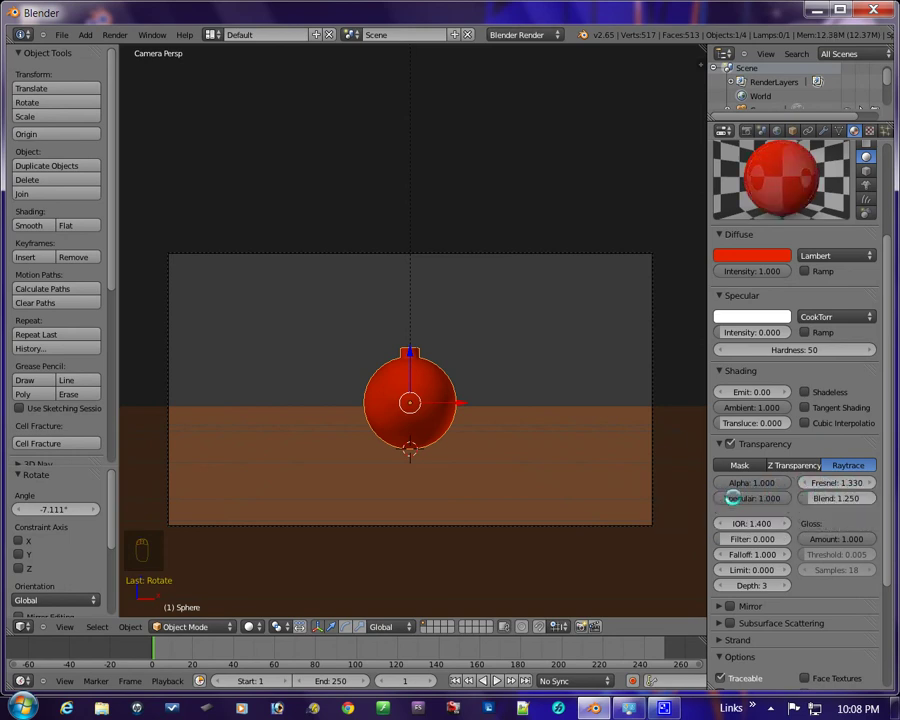
# Step: Render the image with the reduced Fresnel and no mirror reflection, and inspect the ball
pyautogui.click(115, 34)
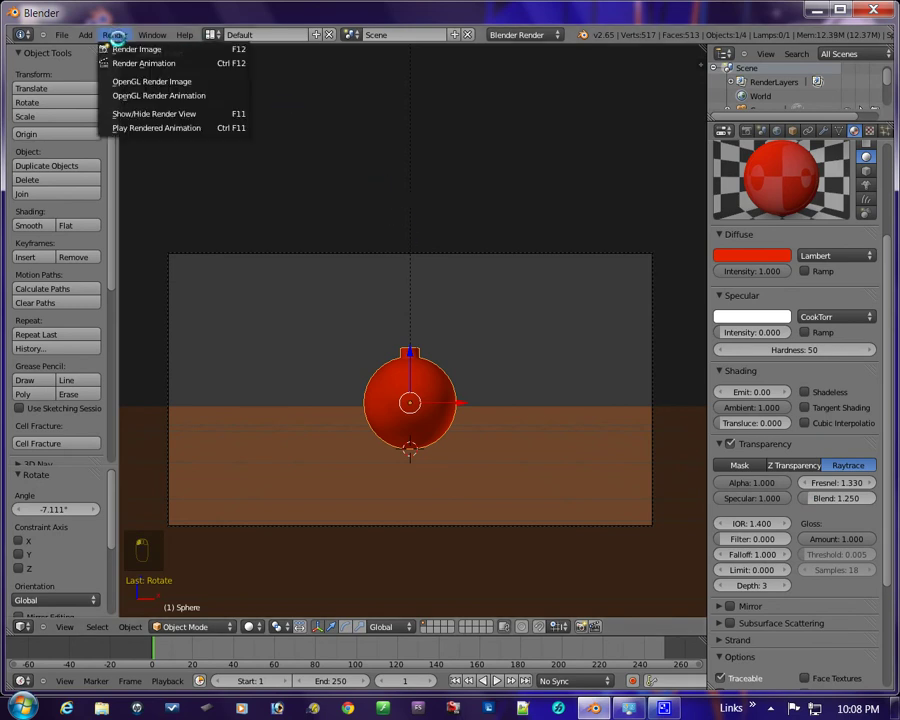
pyautogui.click(134, 50)
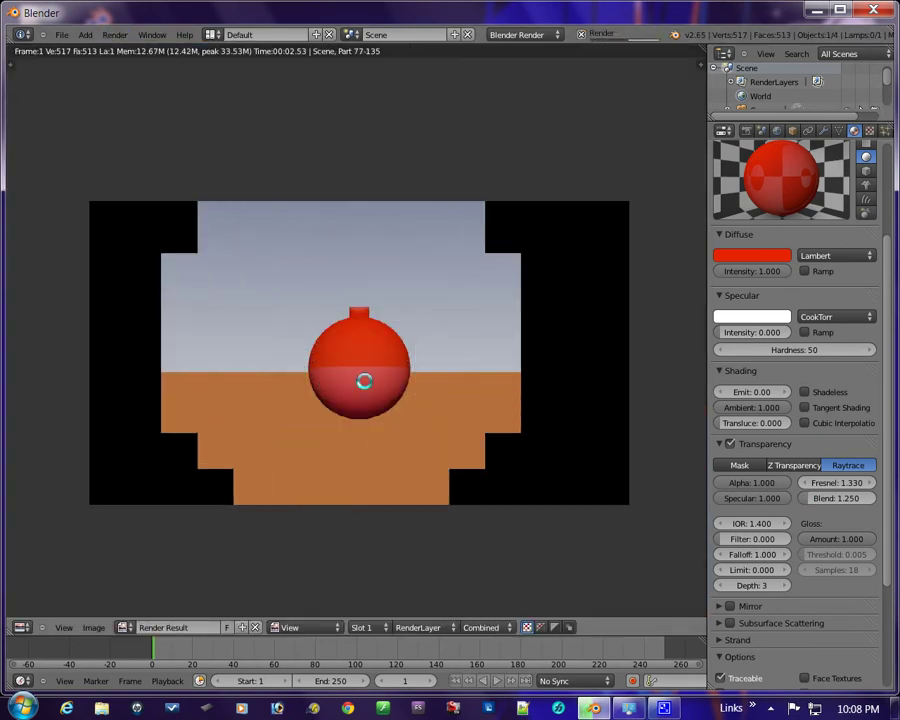
pyautogui.scroll(-4, 366, 467)
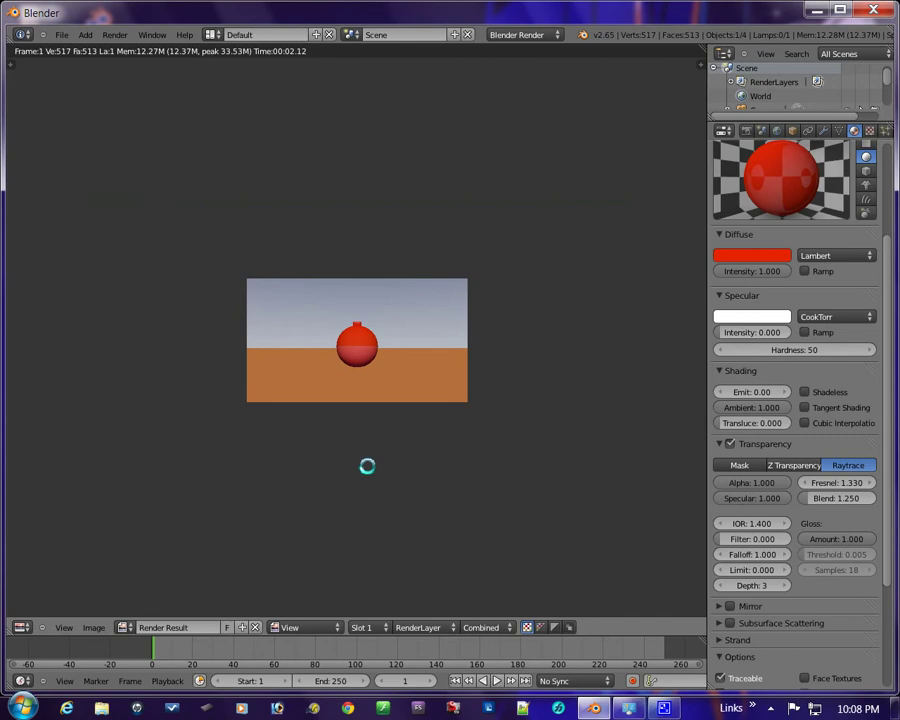
pyautogui.scroll(4, 366, 467)
pyautogui.scroll(-1, 366, 467)
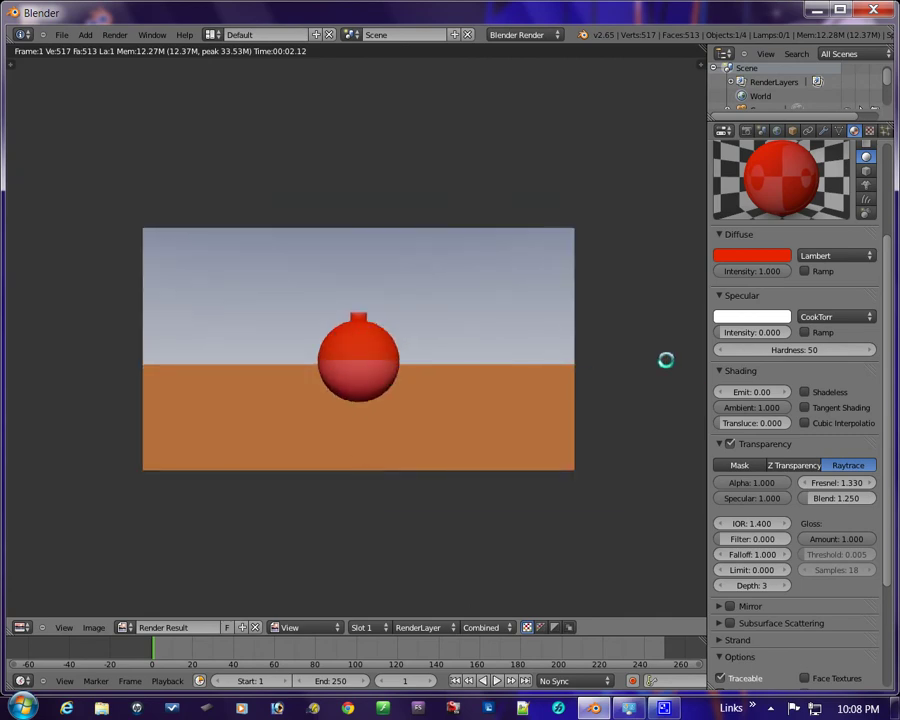
# Step: Set the ball material's specular intensity to 1.000 and its hardness to 194
pyautogui.moveTo(725, 332); pyautogui.dragTo(862, 341)
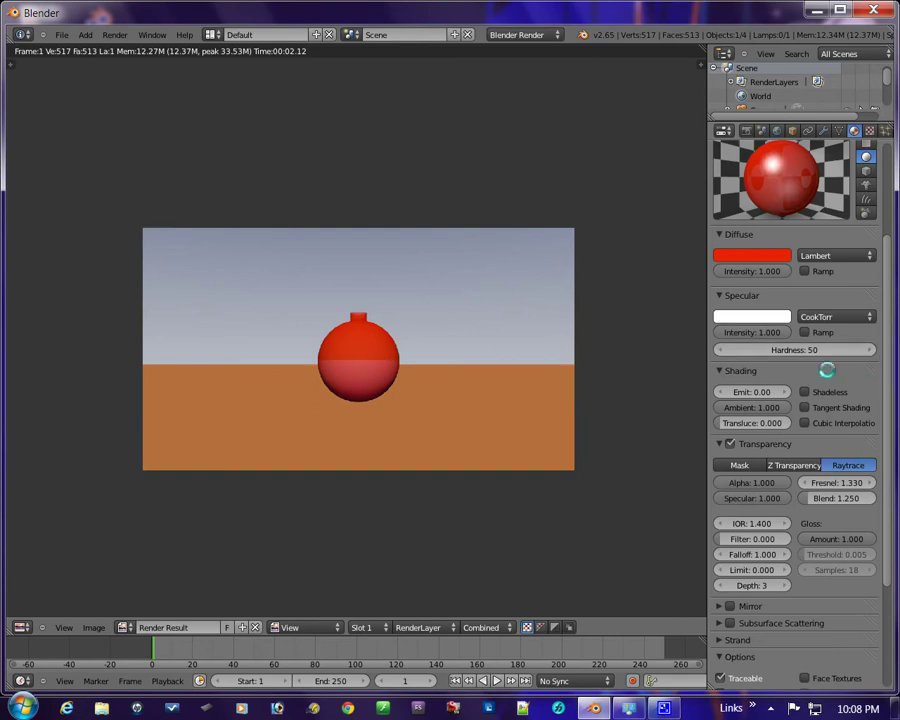
pyautogui.moveTo(779, 353); pyautogui.dragTo(846, 347)
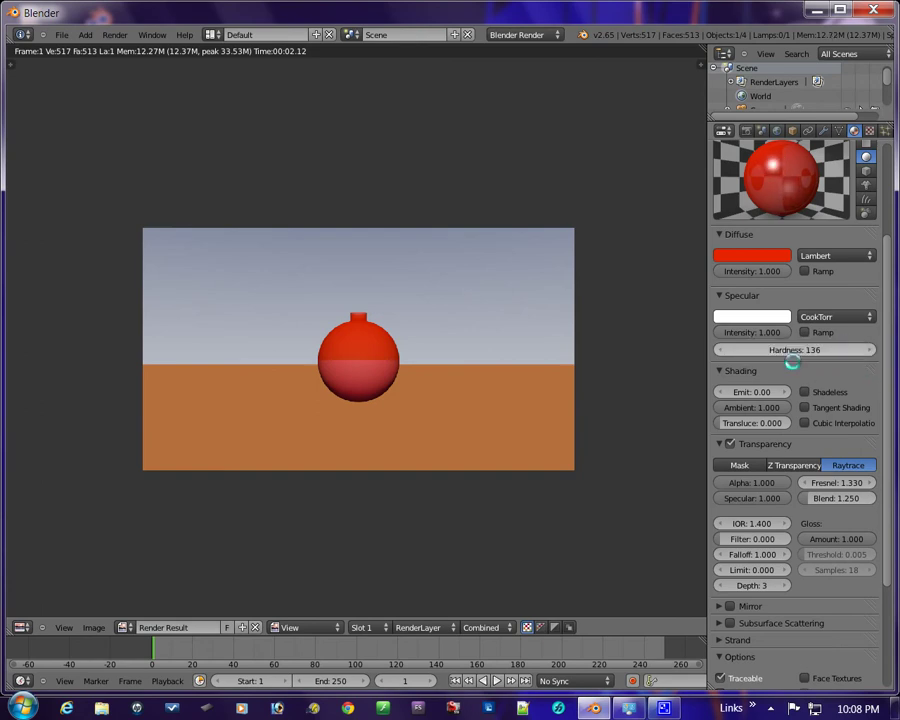
pyautogui.moveTo(776, 352)
pyautogui.mouseDown()
pyautogui.moveTo(856, 352)
pyautogui.moveTo(859, 338)
pyautogui.mouseUp()
pyautogui.click(770, 369)
# Step: Change the ball's specular shader model to WardIso with a slope of 0.377
pyautogui.click(860, 316)
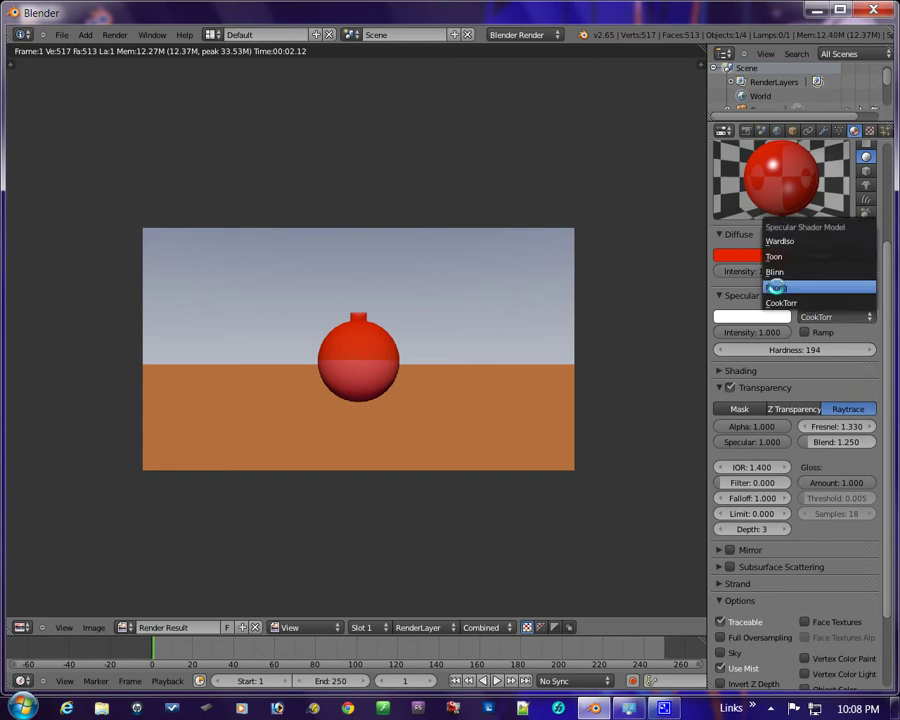
pyautogui.click(792, 242)
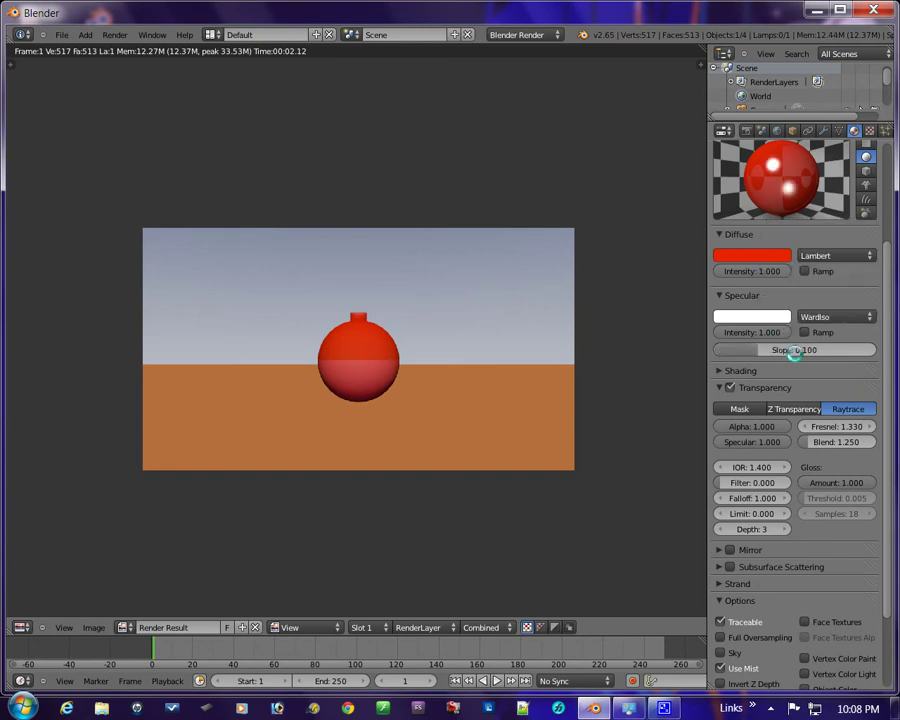
pyautogui.moveTo(790, 348); pyautogui.dragTo(852, 352)
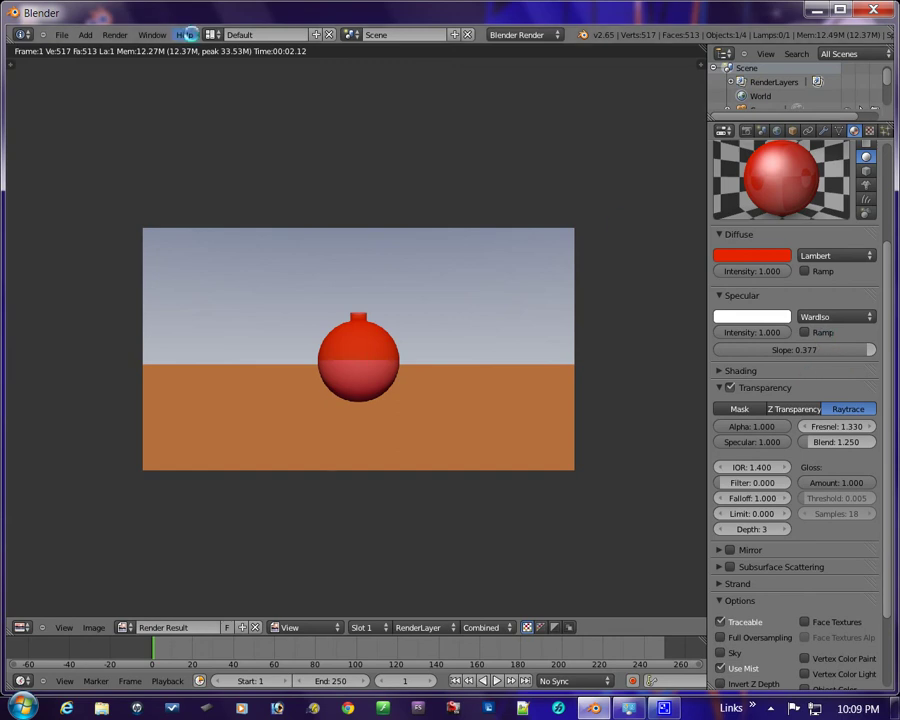
# Step: Render the image with the WardIso specular highlight, inspect the ball and close the render
pyautogui.click(116, 35)
pyautogui.click(117, 49)
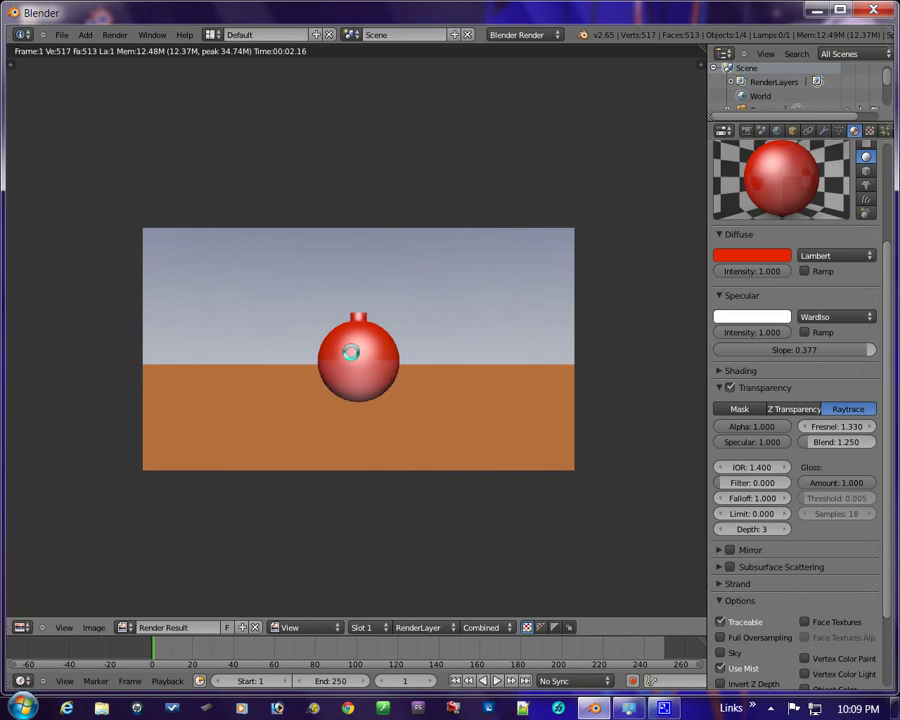
pyautogui.scroll(-3, 351, 352)
pyautogui.press('Escape')
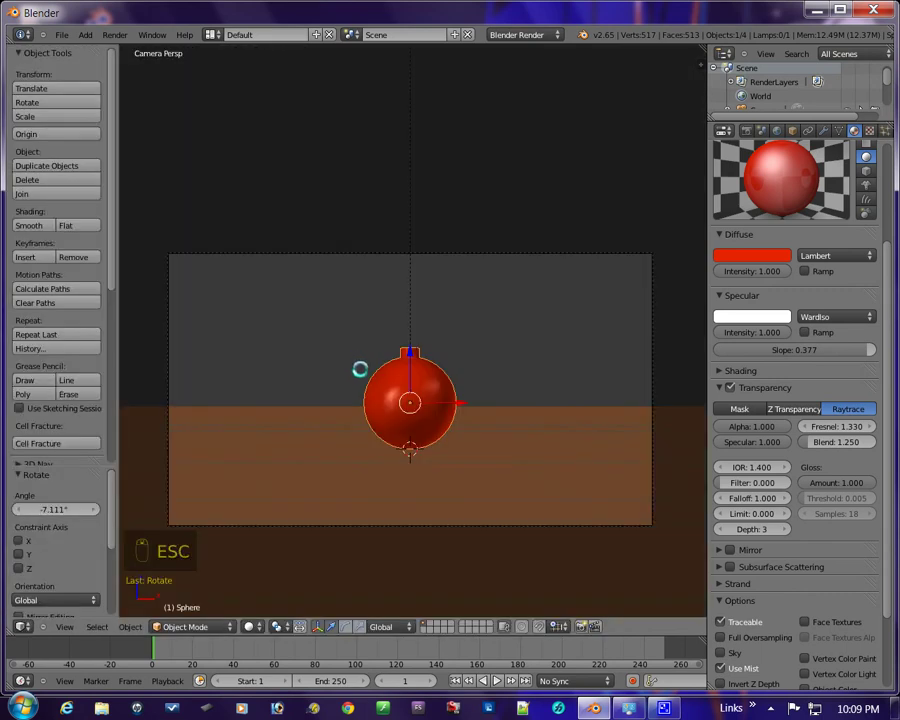
# Step: In the top view, move the Sun lamp about -9.41 along X and rotate it about 57.8°
pyautogui.press('KP_3')
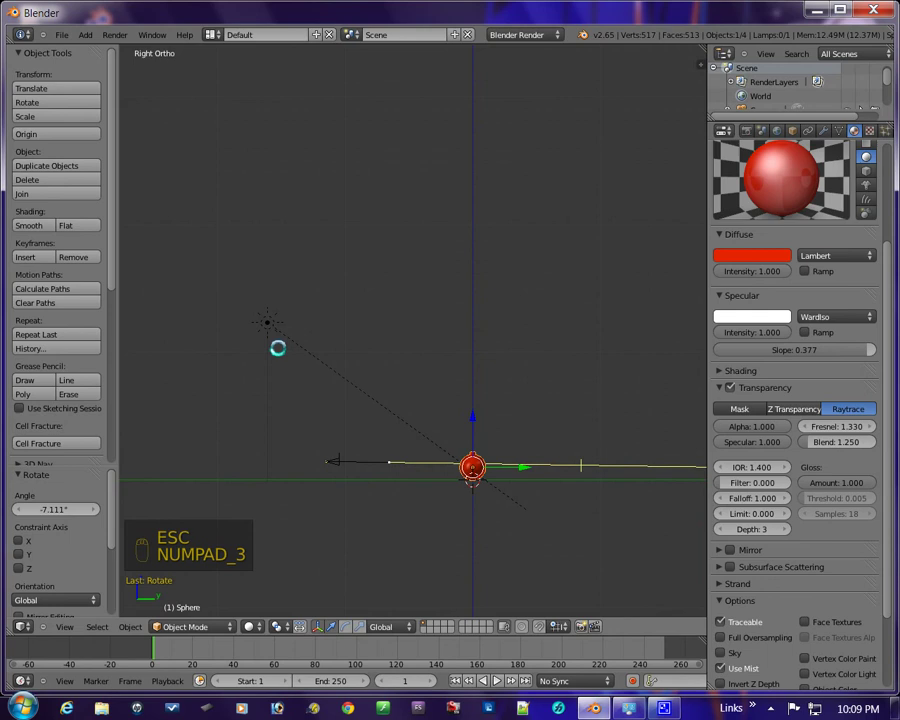
pyautogui.press('KP_7')
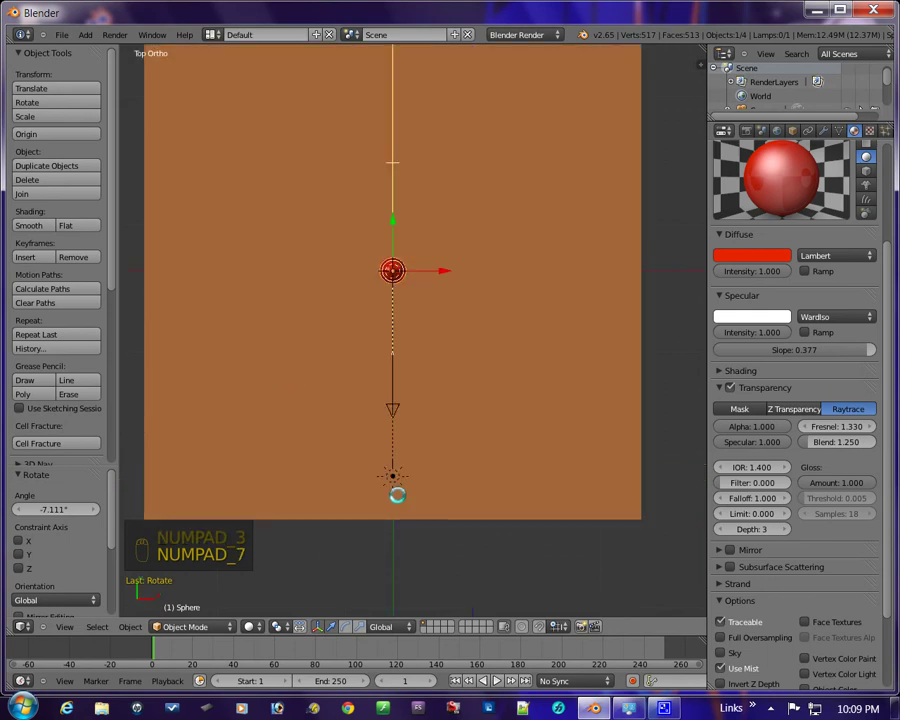
pyautogui.rightClick(394, 474)
pyautogui.click(433, 471)
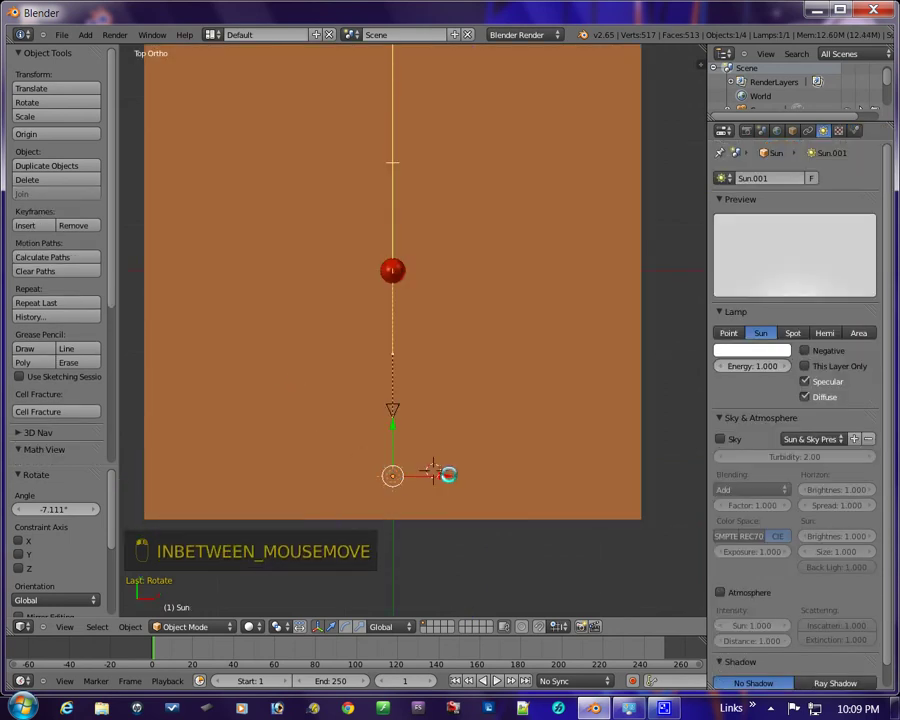
pyautogui.moveTo(444, 471); pyautogui.dragTo(326, 466)
pyautogui.press('r')
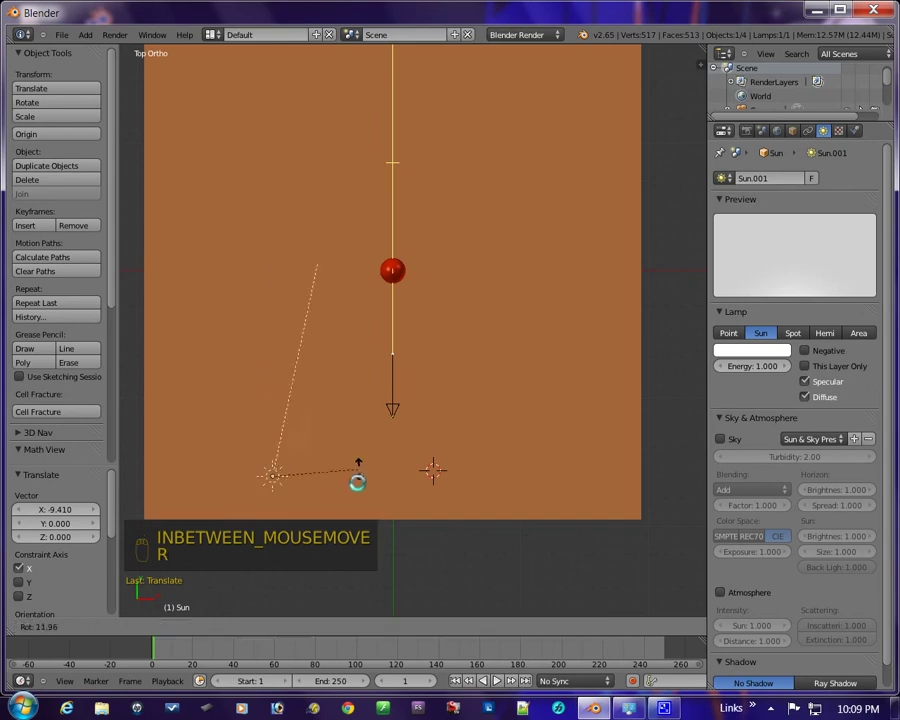
pyautogui.click(296, 485)
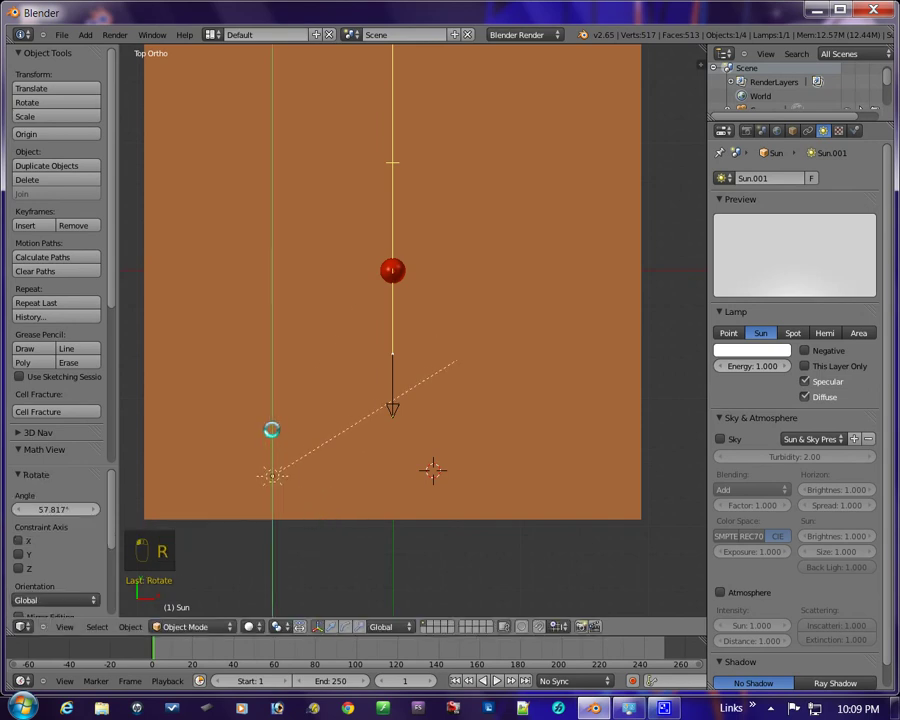
# Step: Move the Sun lamp about 10.29 along Y in the top view and about -3.569 along Z in the camera view
pyautogui.moveTo(271, 428); pyautogui.dragTo(310, 302)
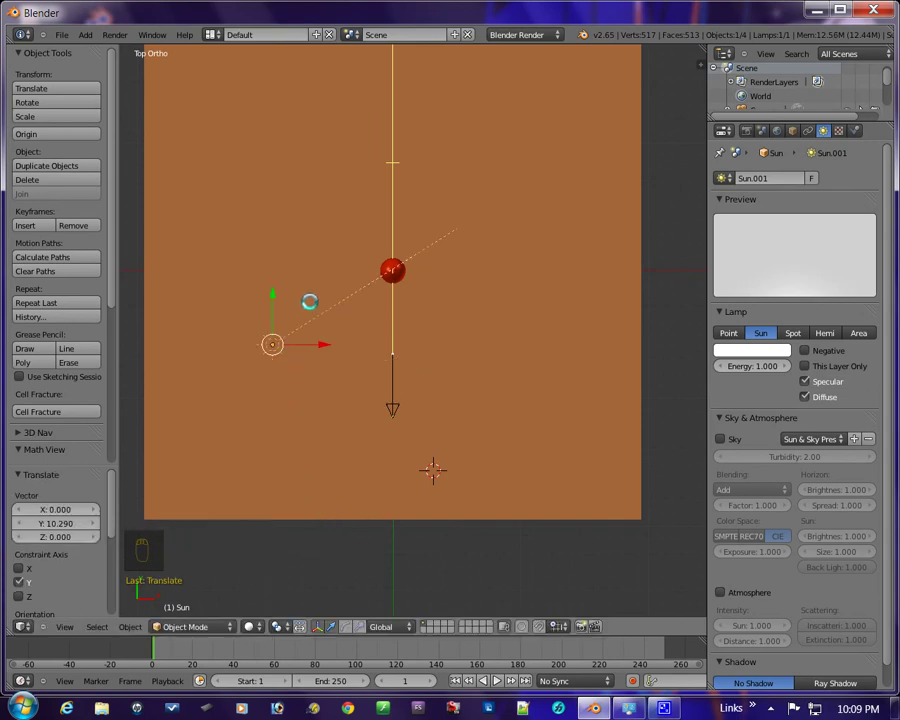
pyautogui.press('KP_0')
pyautogui.scroll(-8, 309, 300)
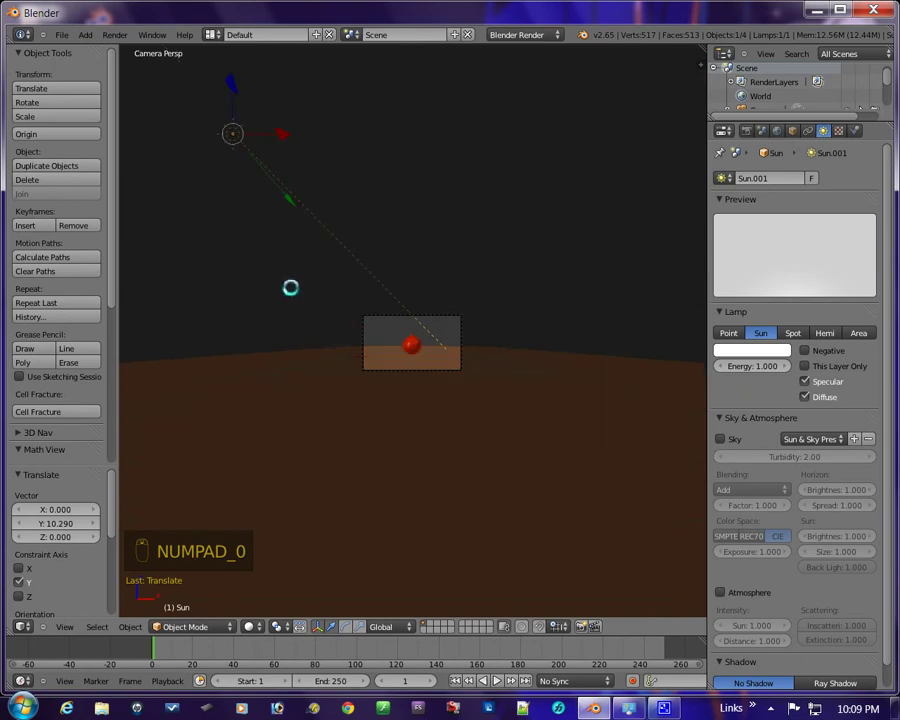
pyautogui.scroll(2, 250, 220)
pyautogui.scroll(-2, 219, 138)
pyautogui.moveTo(233, 81); pyautogui.dragTo(231, 148)
pyautogui.press('KP_0')
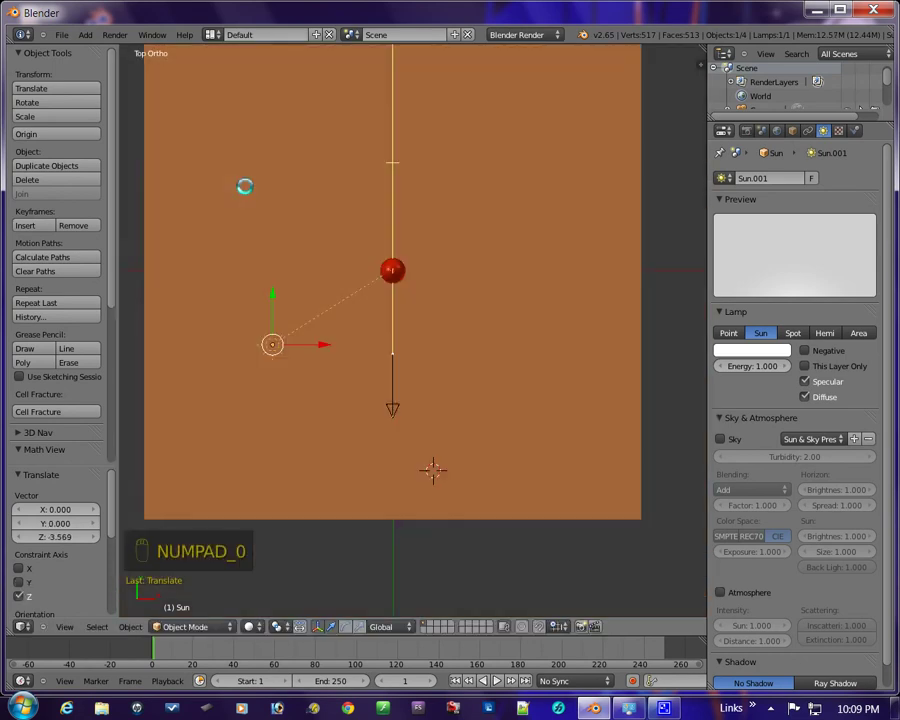
pyautogui.press('KP_1')
pyautogui.press('KP_0')
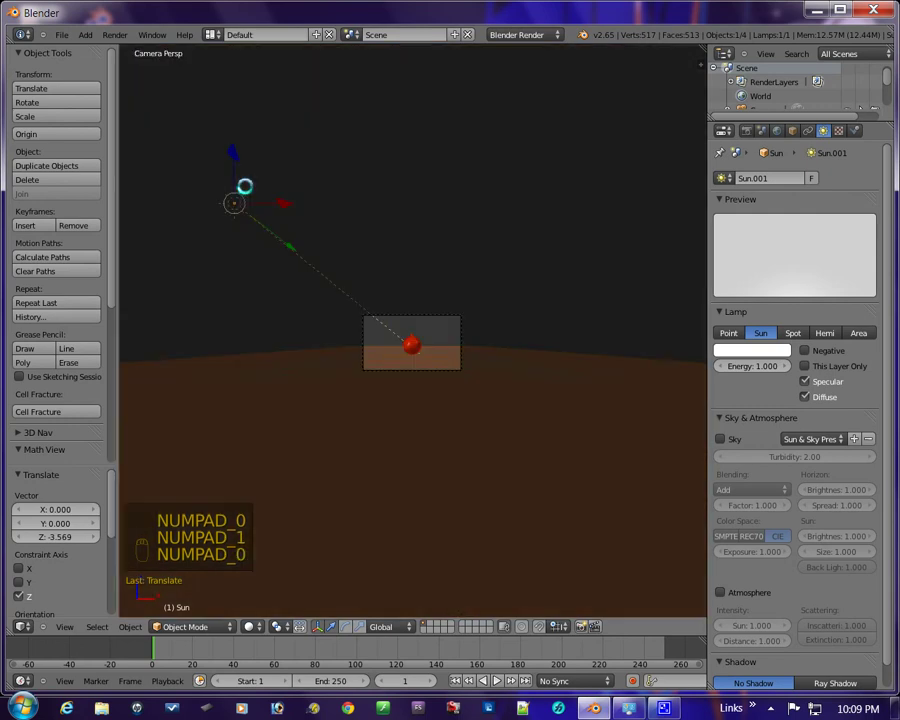
# Step: Render the image with the repositioned Sun lamp, inspect the lighting on the ball and close the render
pyautogui.scroll(5, 254, 292)
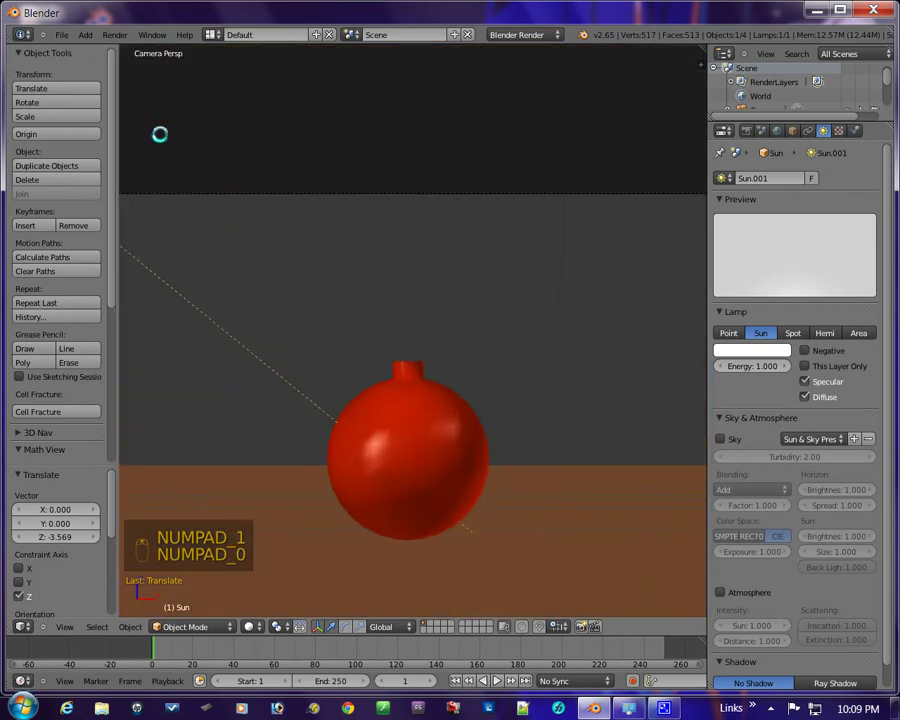
pyautogui.click(113, 35)
pyautogui.click(136, 49)
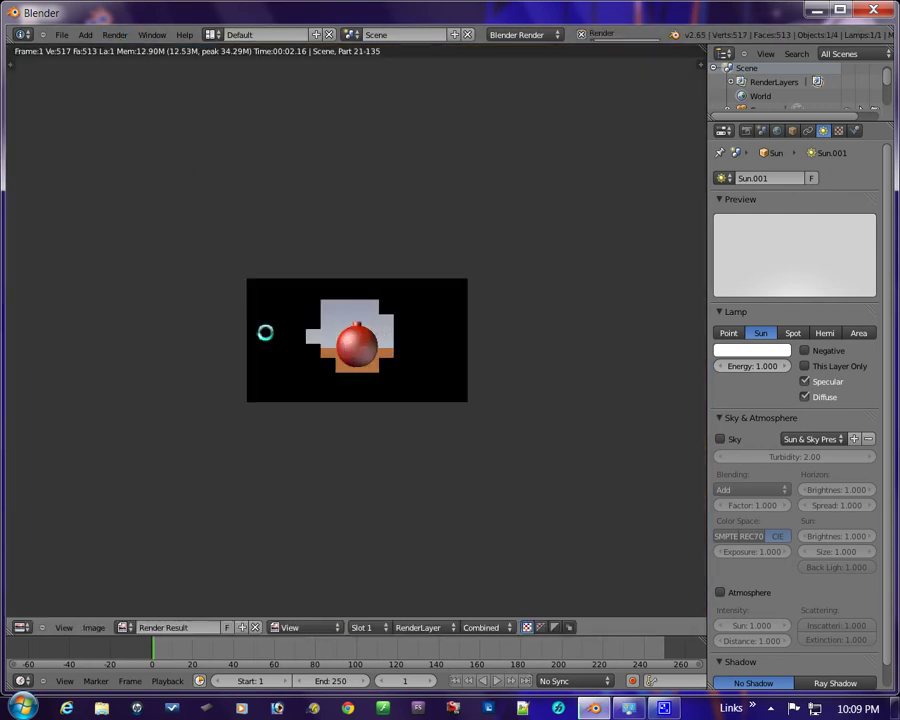
pyautogui.scroll(1, 318, 415)
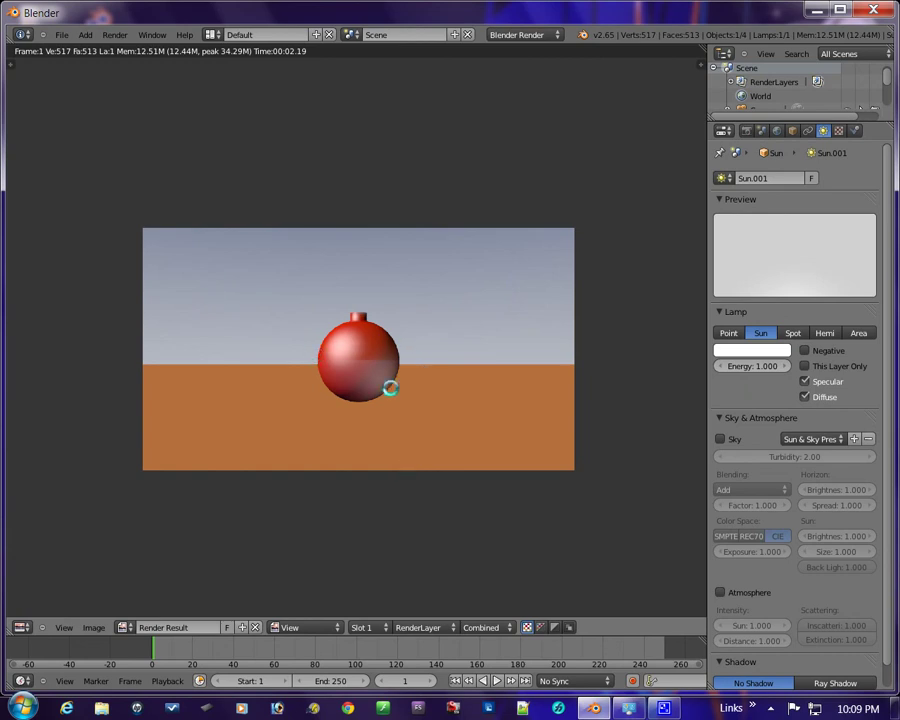
pyautogui.press('KP_1')
pyautogui.press('Escape')
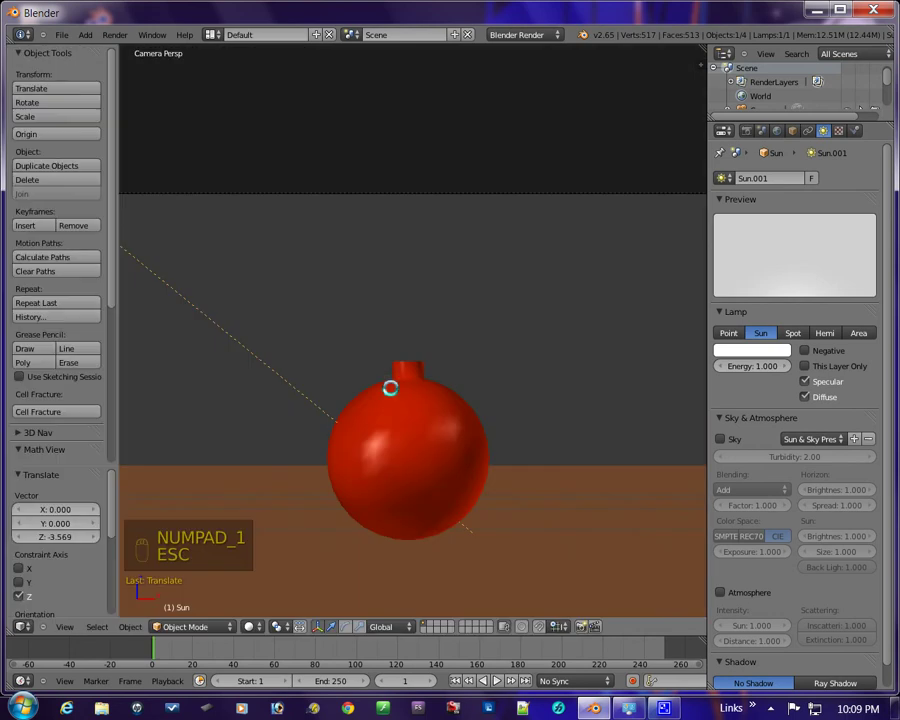
# Step: Select the ball in the front view and set its material's WardIso specular slope to about 0.056
pyautogui.press('KP_1')
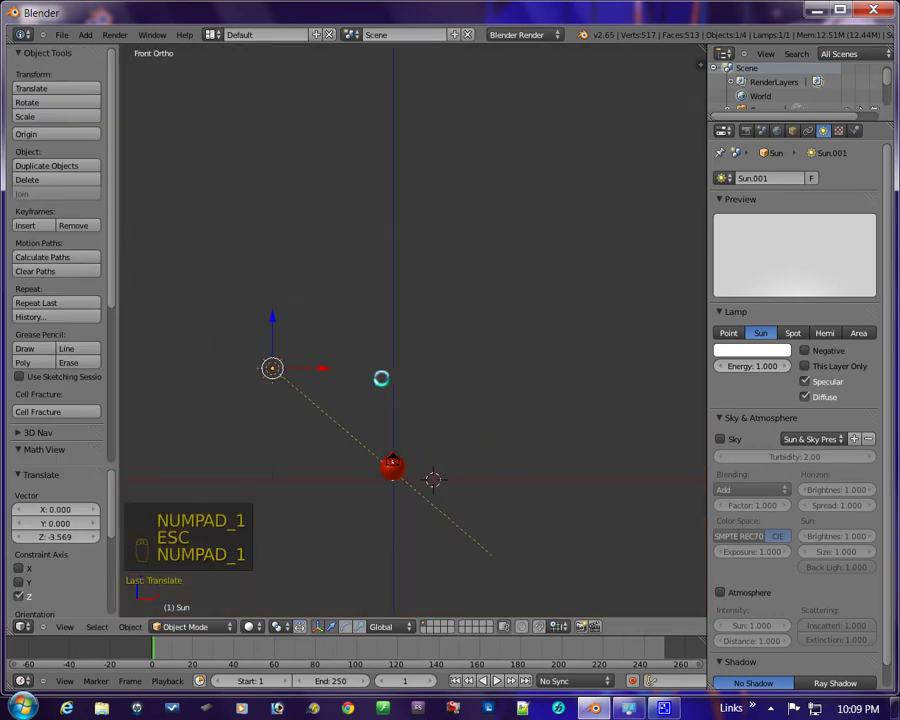
pyautogui.scroll(3, 404, 490)
pyautogui.keyDown('shift'); pyautogui.moveTo(404, 490); pyautogui.dragTo(474, 358, button='middle'); pyautogui.keyUp('shift')
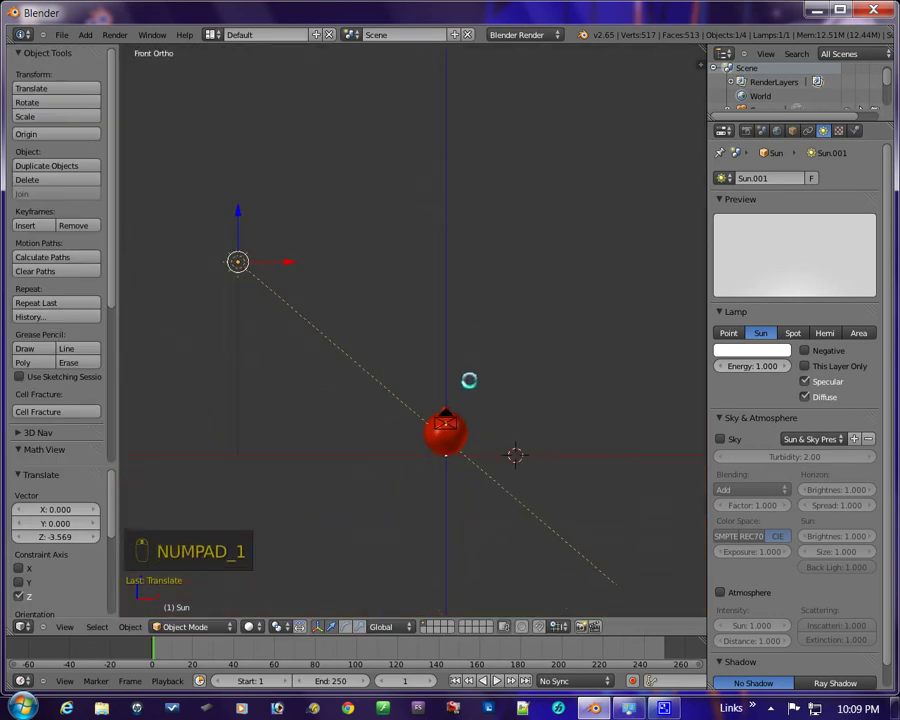
pyautogui.scroll(3, 462, 367)
pyautogui.scroll(-2, 442, 373)
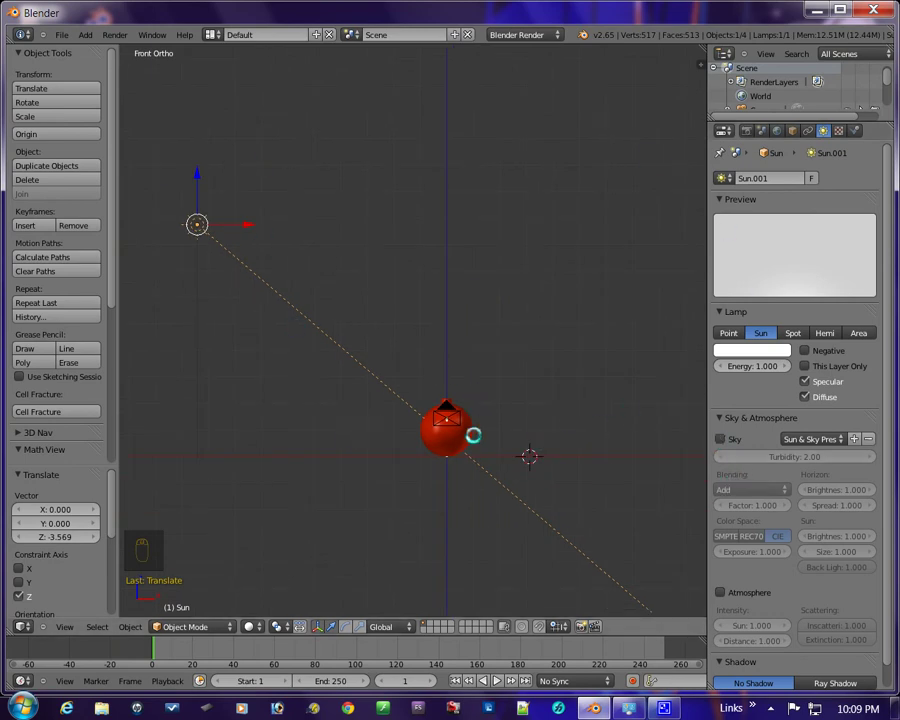
pyautogui.rightClick(467, 432)
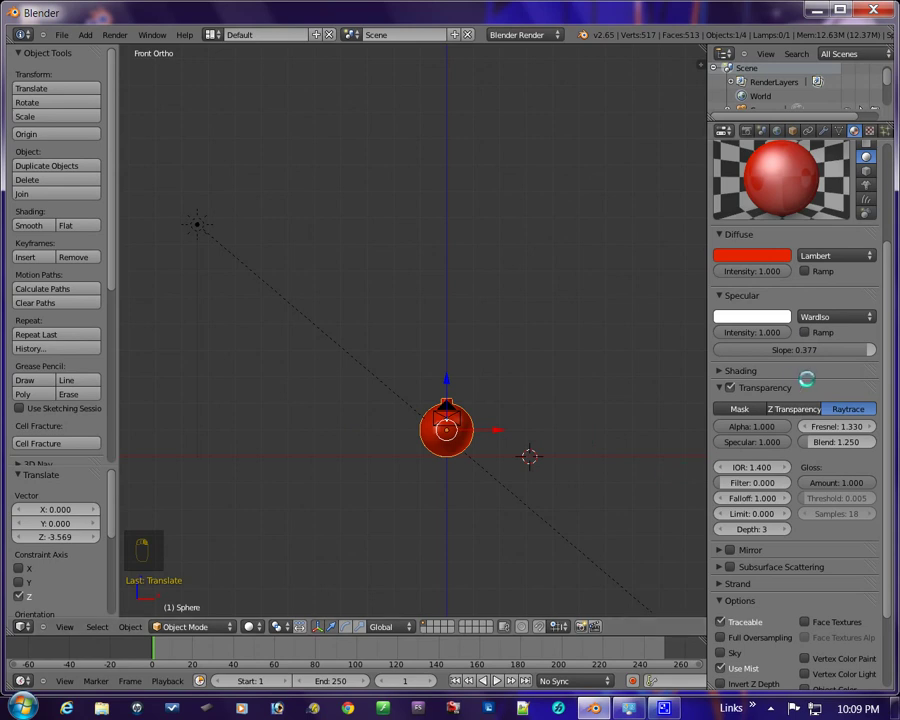
pyautogui.moveTo(860, 350); pyautogui.dragTo(741, 353)
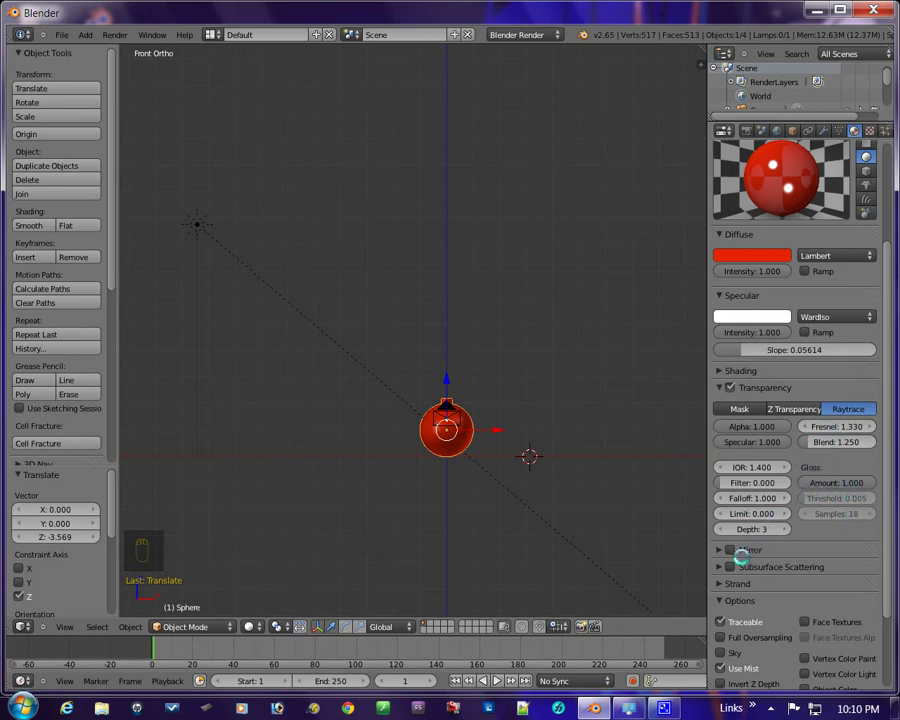
# Step: Enable Mirror on the ball's material with reflectivity 0.140, depth 3, gloss amount 0.954 and 75 gloss samples
pyautogui.click(726, 550)
pyautogui.moveTo(727, 571); pyautogui.dragTo(736, 578)
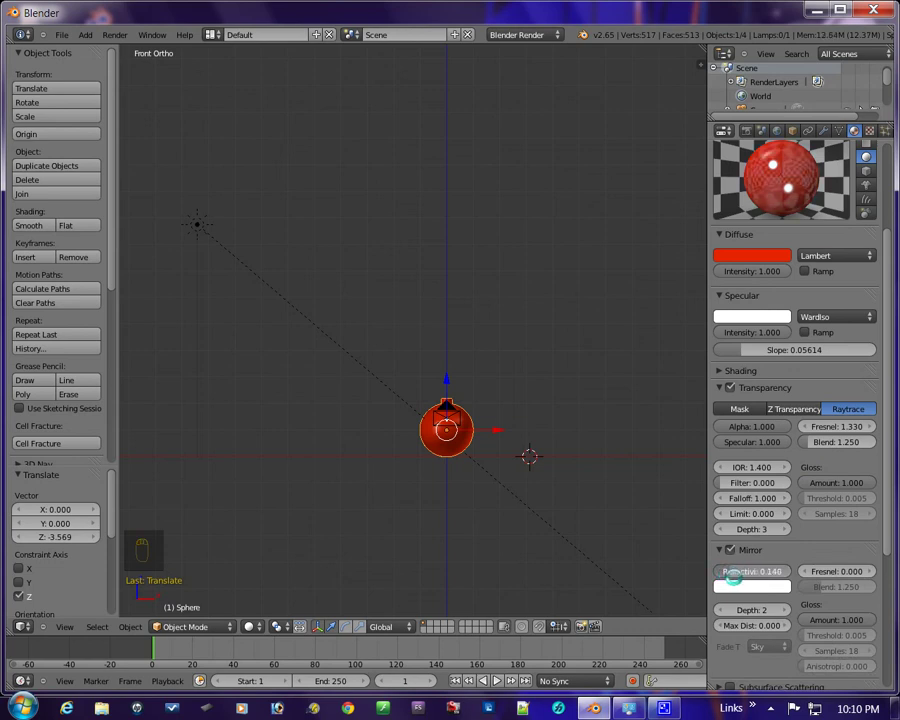
pyautogui.scroll(-4, 842, 618)
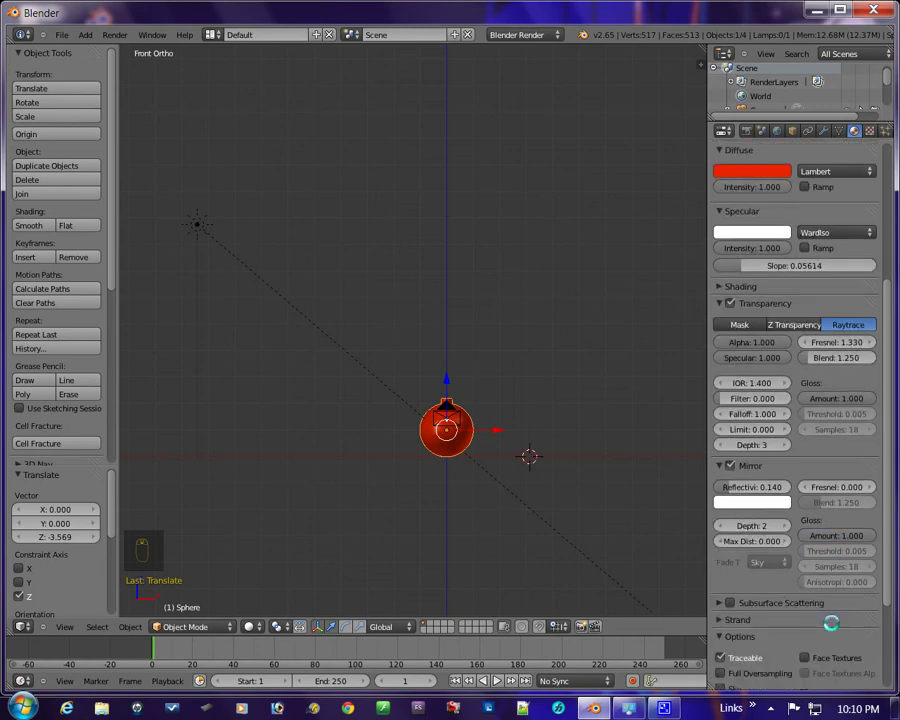
pyautogui.moveTo(873, 509); pyautogui.dragTo(868, 514)
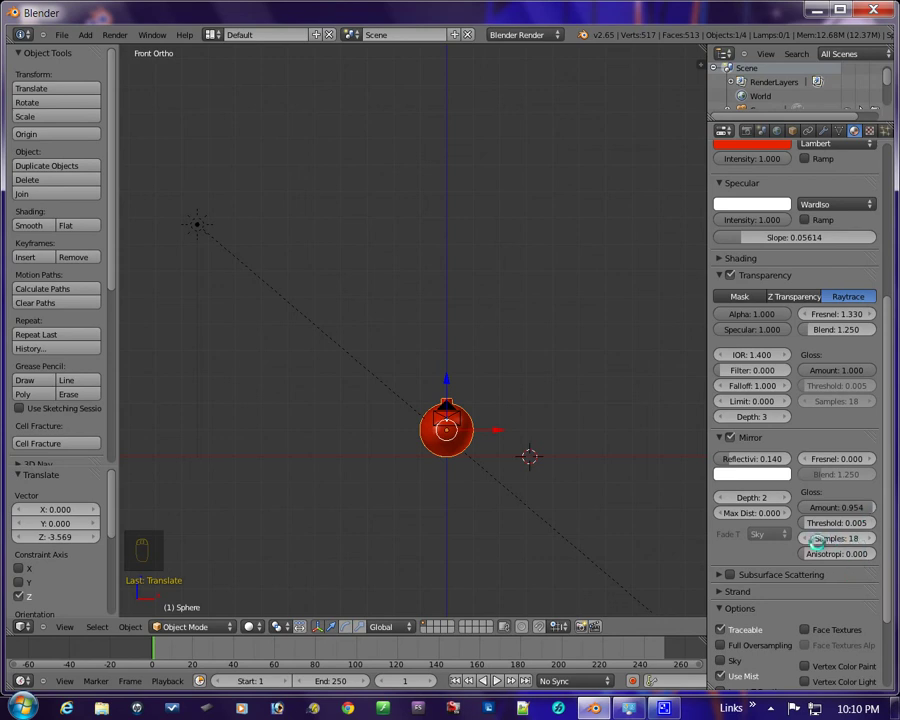
pyautogui.moveTo(852, 541); pyautogui.dragTo(830, 540)
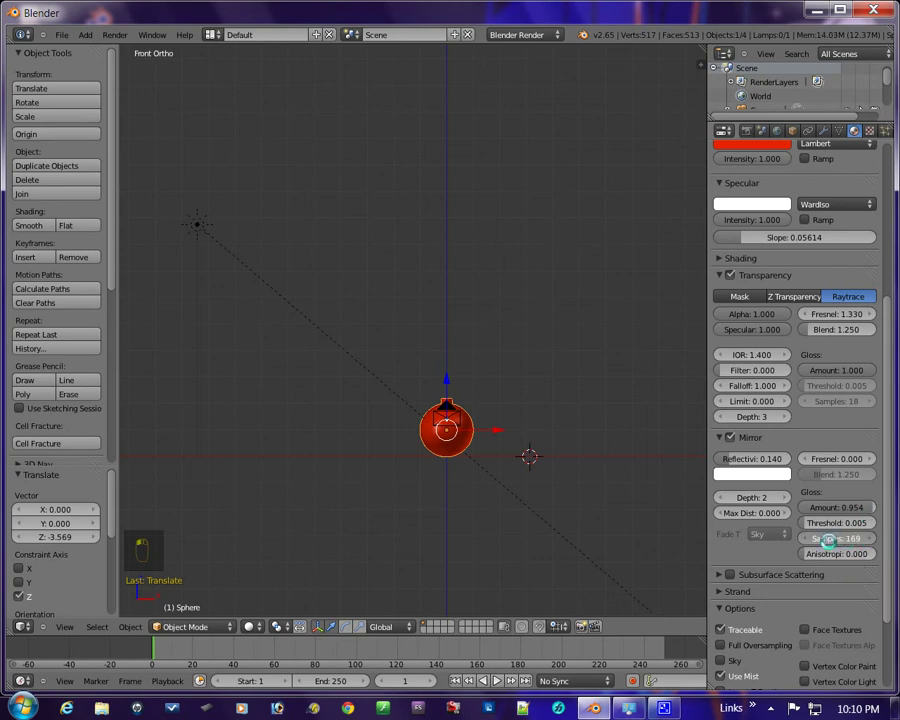
pyautogui.moveTo(771, 547); pyautogui.dragTo(846, 568)
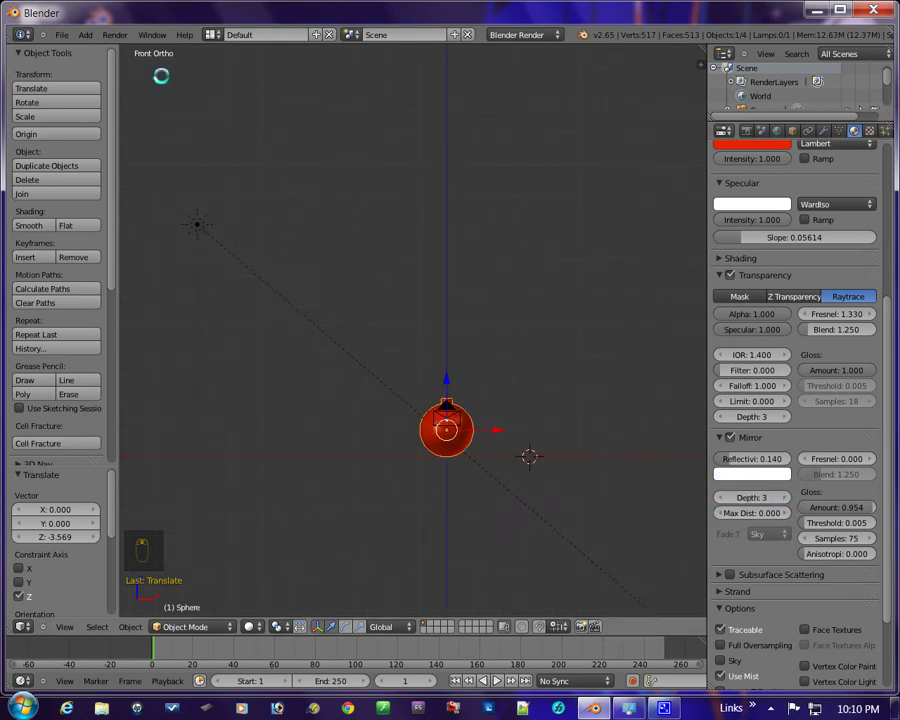
# Step: Render the image with the mirror reflections, examine the highlights and reflections on the ball, and close the render
pyautogui.click(116, 34)
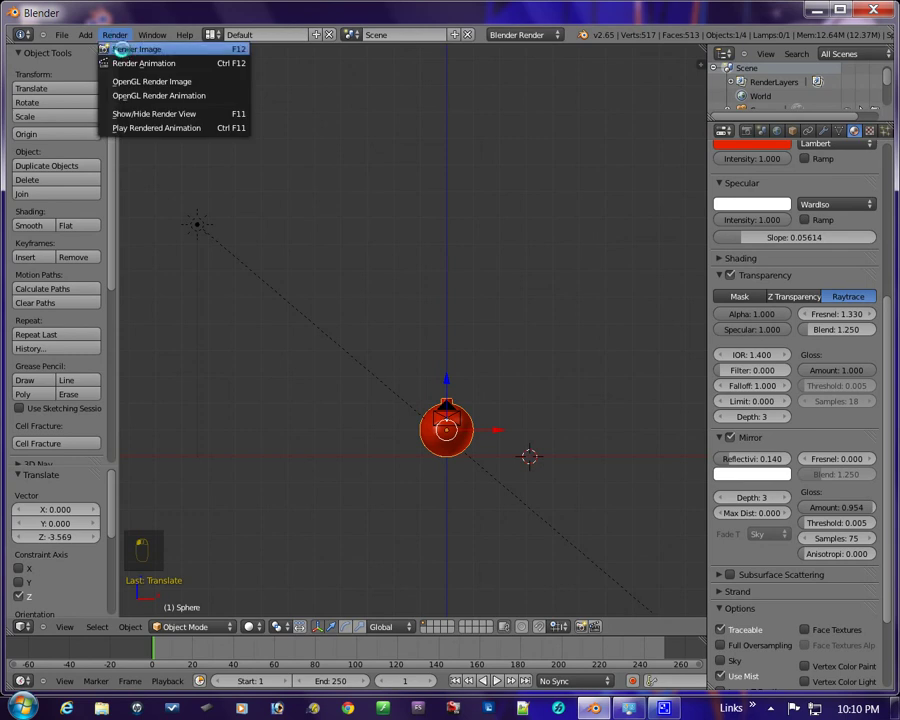
pyautogui.click(127, 49)
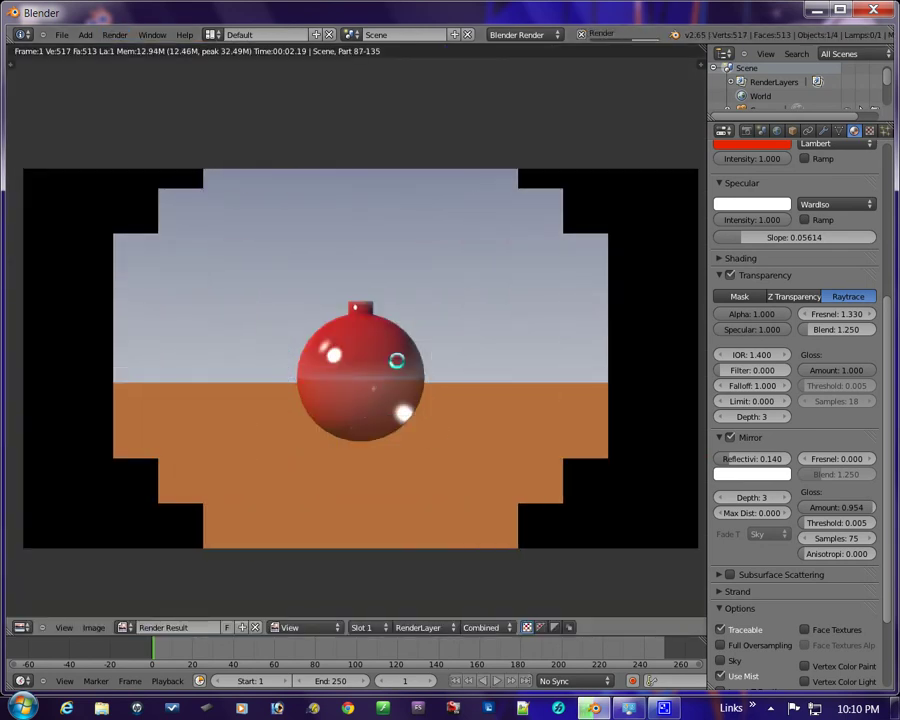
pyautogui.scroll(-1, 362, 410)
pyautogui.scroll(1, 361, 410)
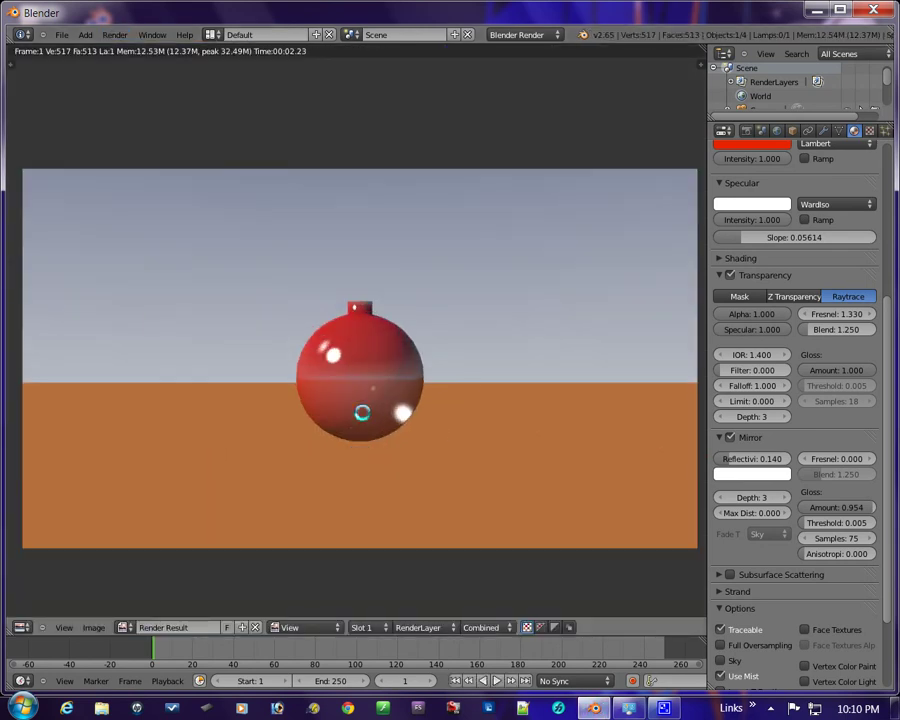
pyautogui.scroll(-1, 362, 412)
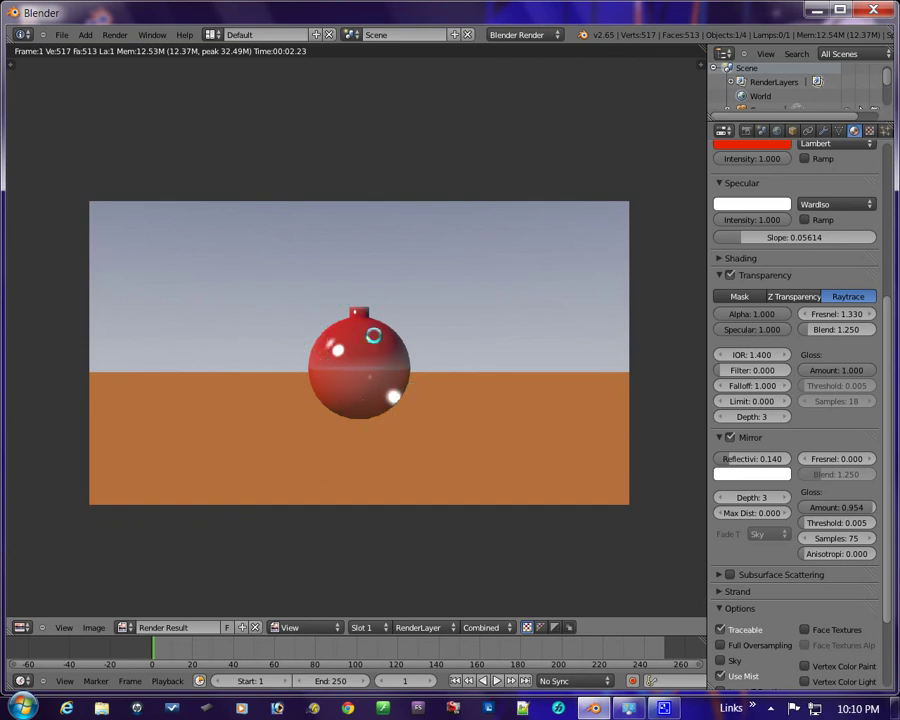
pyautogui.scroll(1, 340, 365)
pyautogui.scroll(-2, 335, 355)
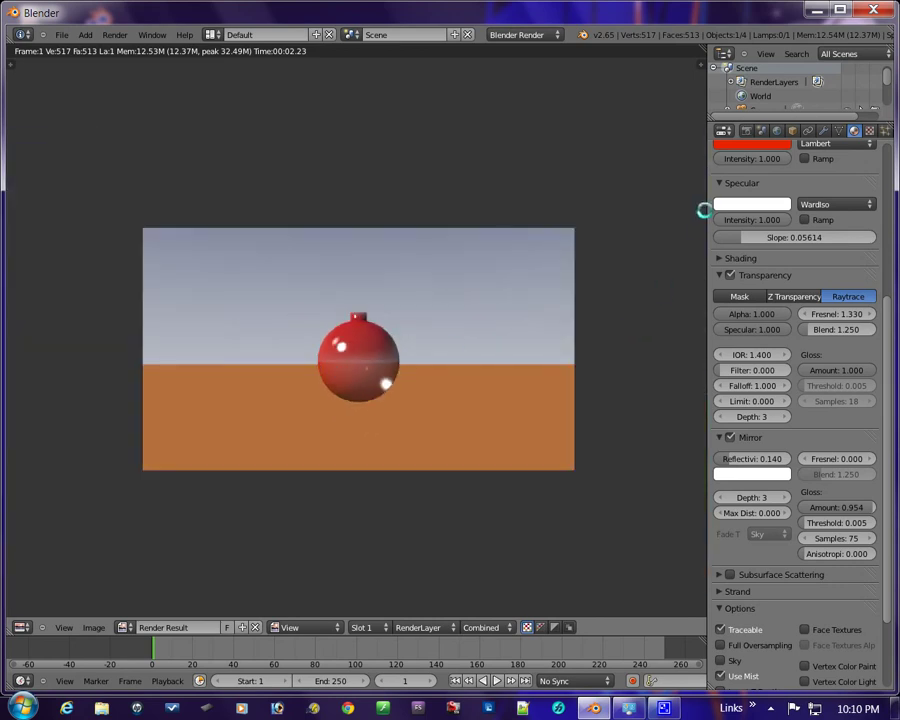
pyautogui.scroll(3, 588, 274)
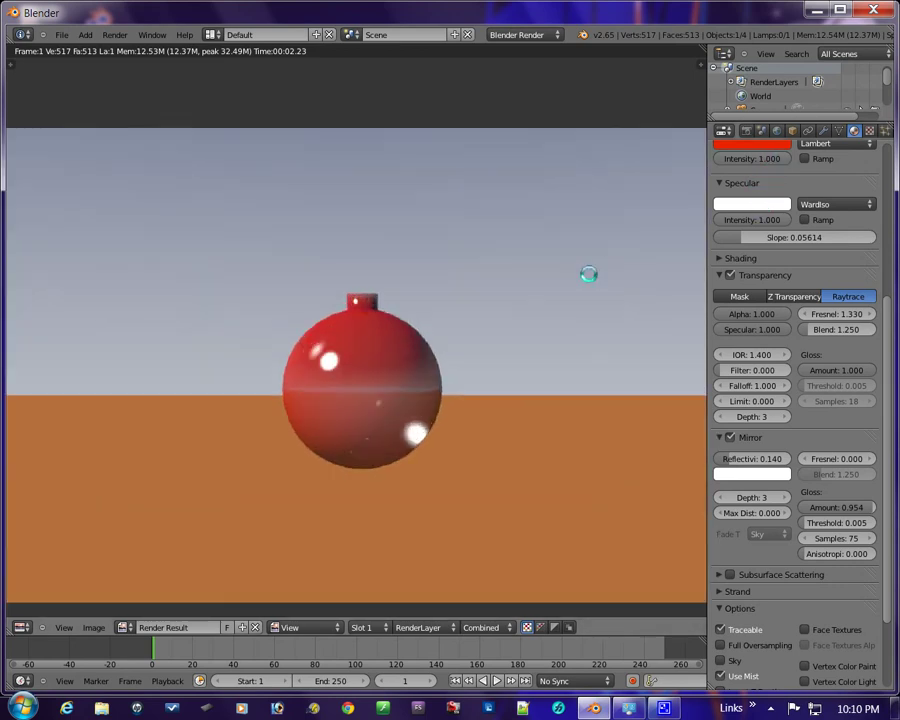
pyautogui.scroll(-4, 587, 275)
pyautogui.press('Escape')
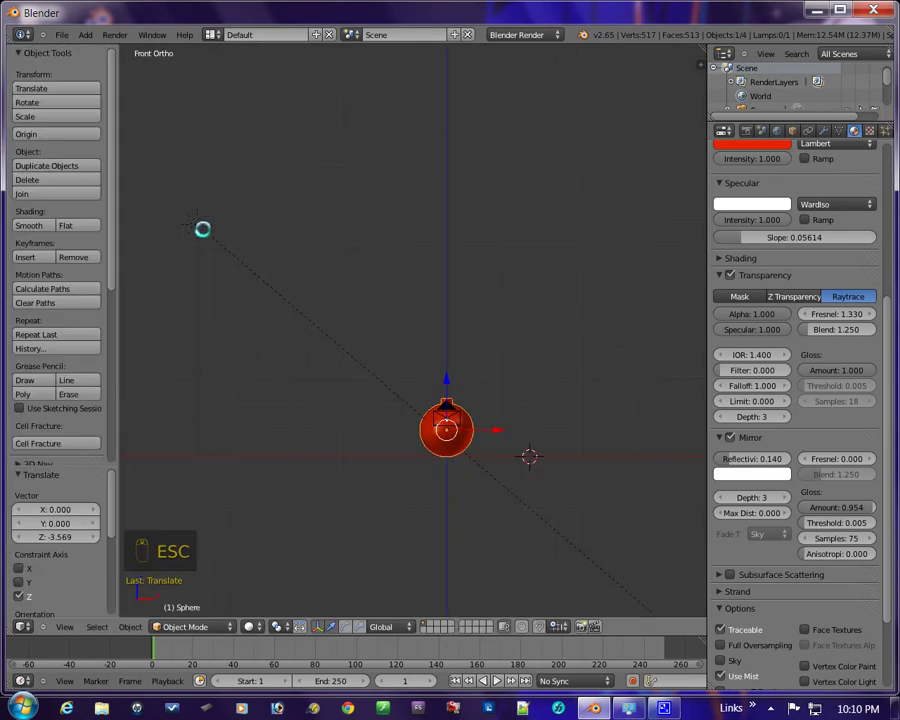
# Step: Select the Sun lamp and change its light colour from white to a pale yellow
pyautogui.rightClick(197, 224)
pyautogui.click(758, 346)
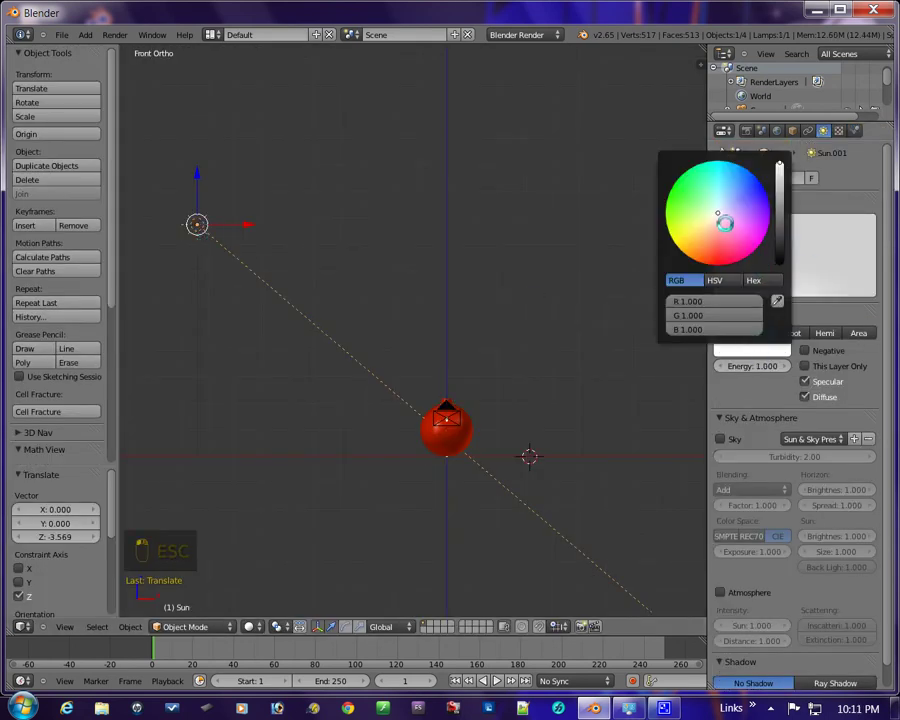
pyautogui.moveTo(717, 214); pyautogui.dragTo(700, 236)
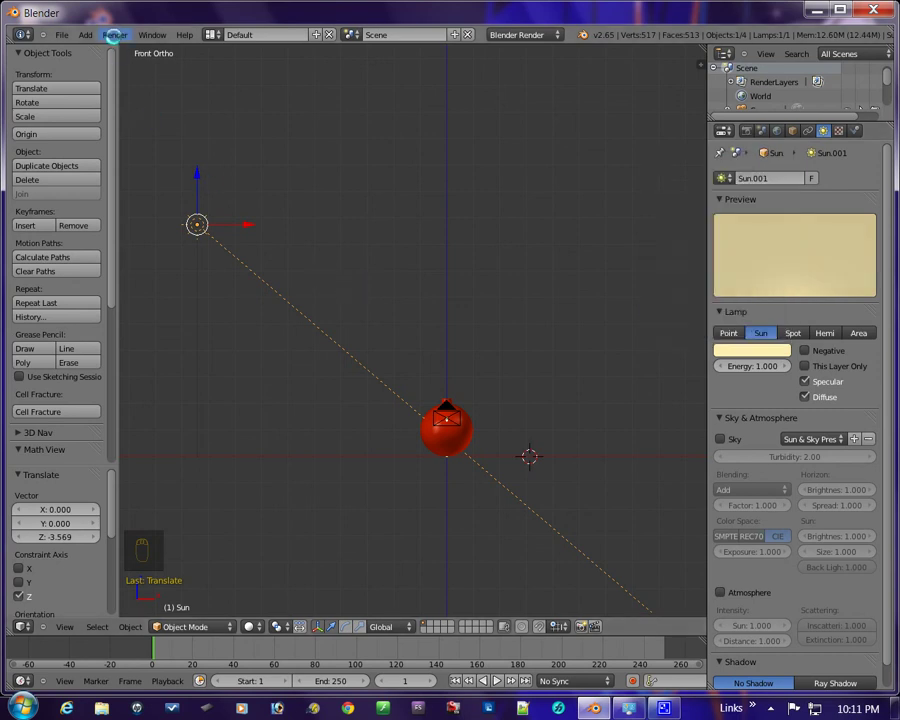
# Step: Render the image with the yellow sunlight, examine the ball and ground colours, and close the render
pyautogui.click(115, 34)
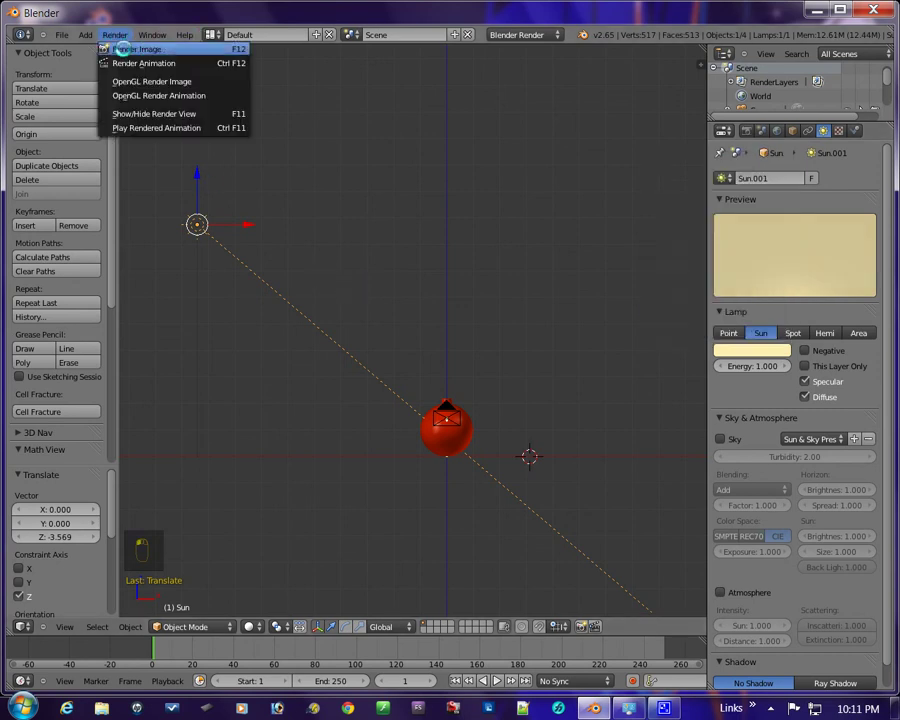
pyautogui.click(146, 48)
pyautogui.scroll(2, 350, 382)
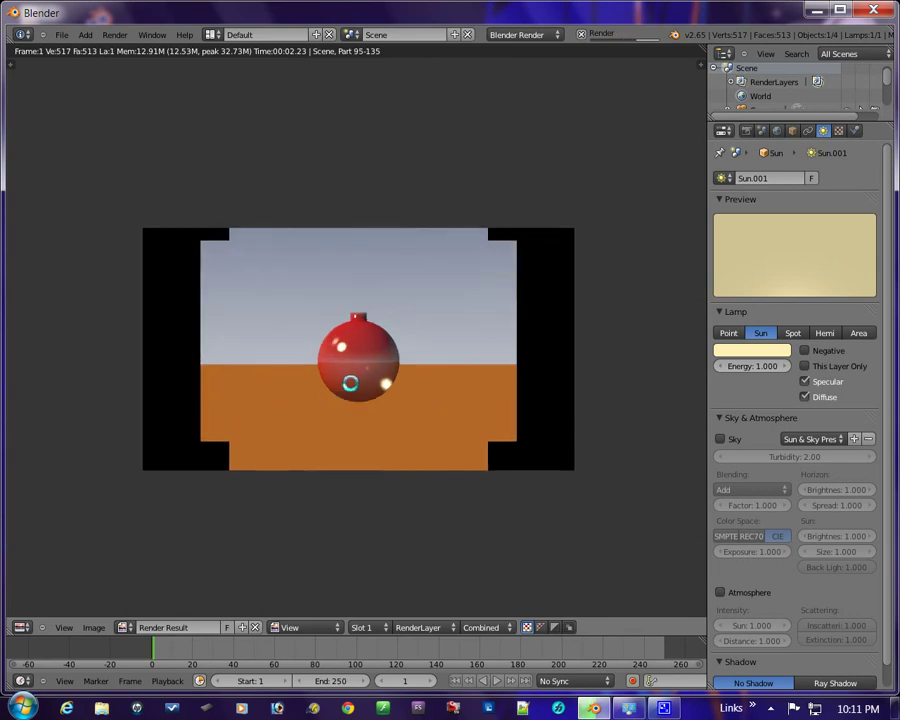
pyautogui.scroll(-1, 350, 383)
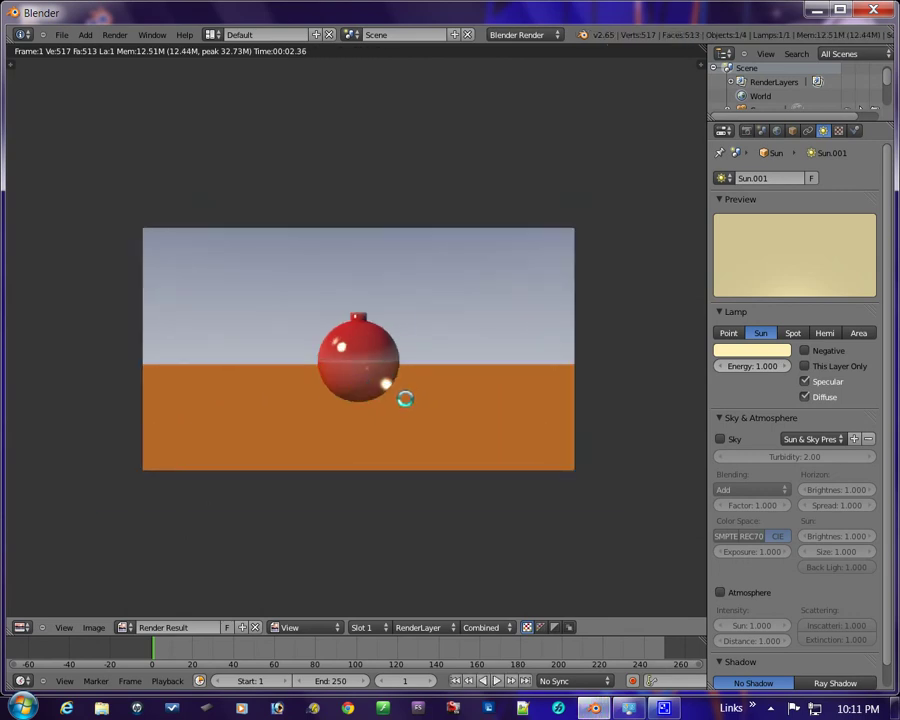
pyautogui.scroll(1, 405, 399)
pyautogui.scroll(-1, 387, 368)
pyautogui.scroll(2, 391, 355)
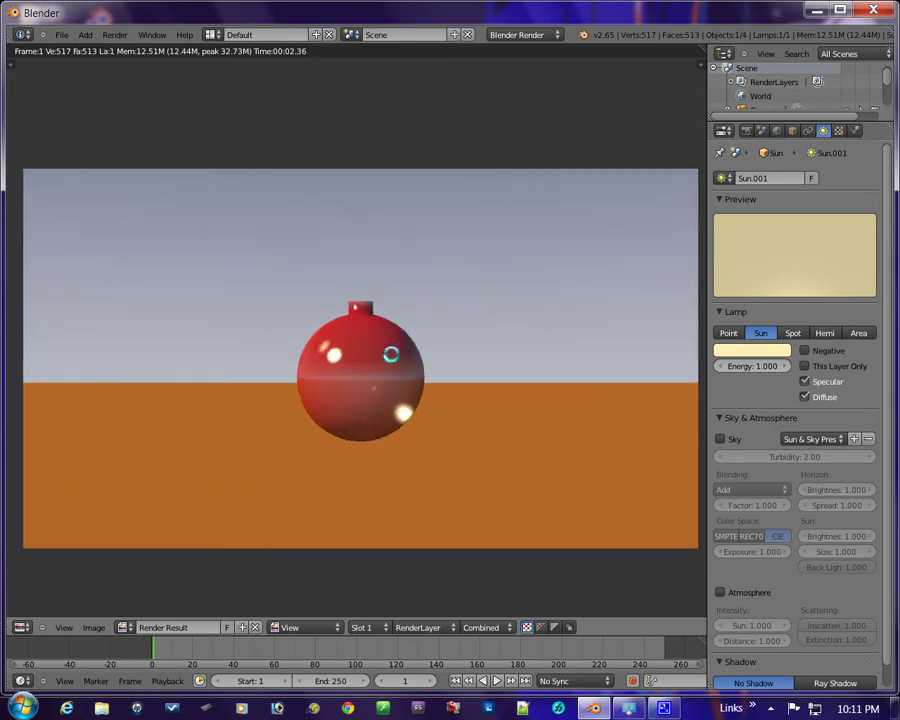
pyautogui.press('Escape')
pyautogui.press('KP_1')
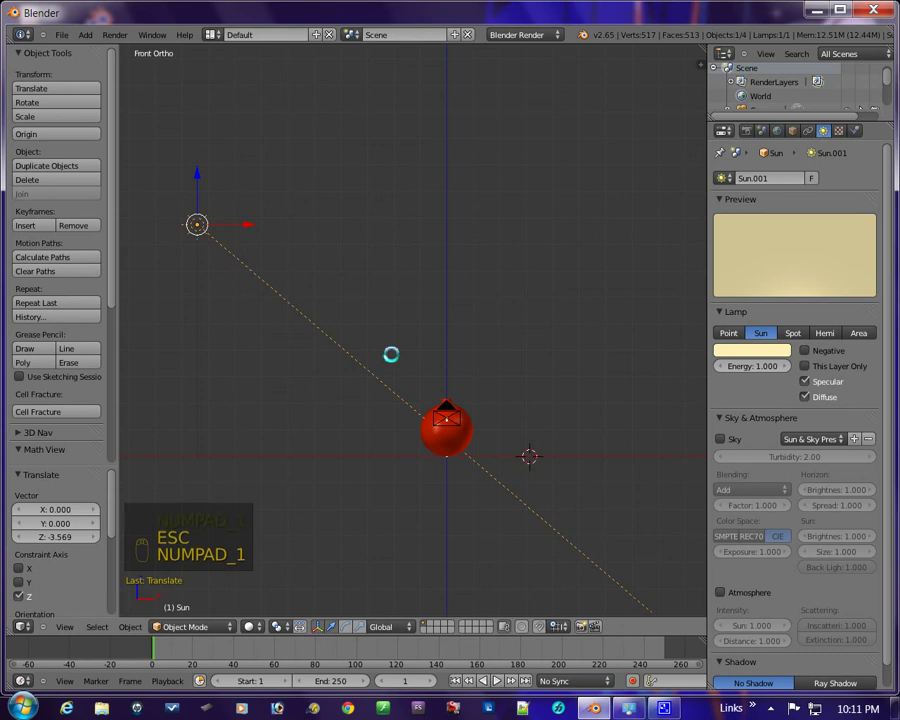
pyautogui.scroll(-4, 410, 405)
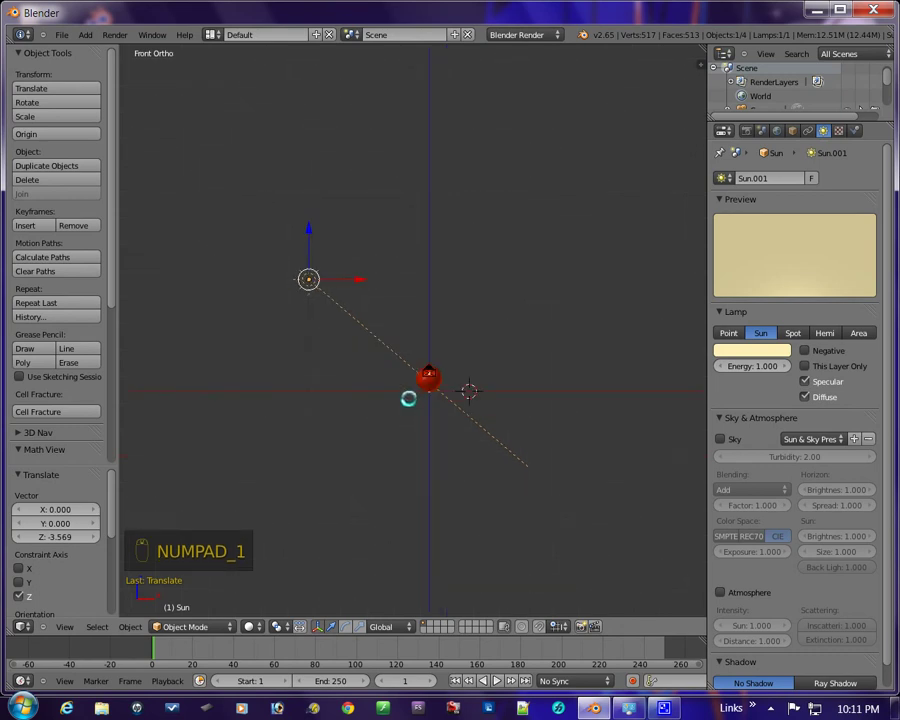
pyautogui.press('KP_1')
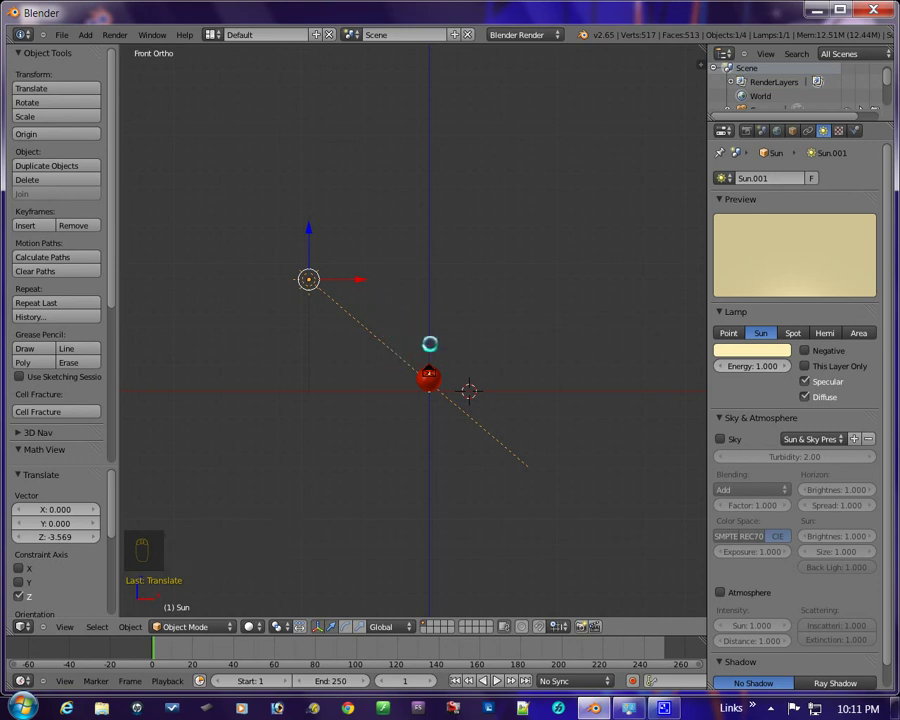
pyautogui.scroll(5, 442, 354)
pyautogui.scroll(-3, 451, 434)
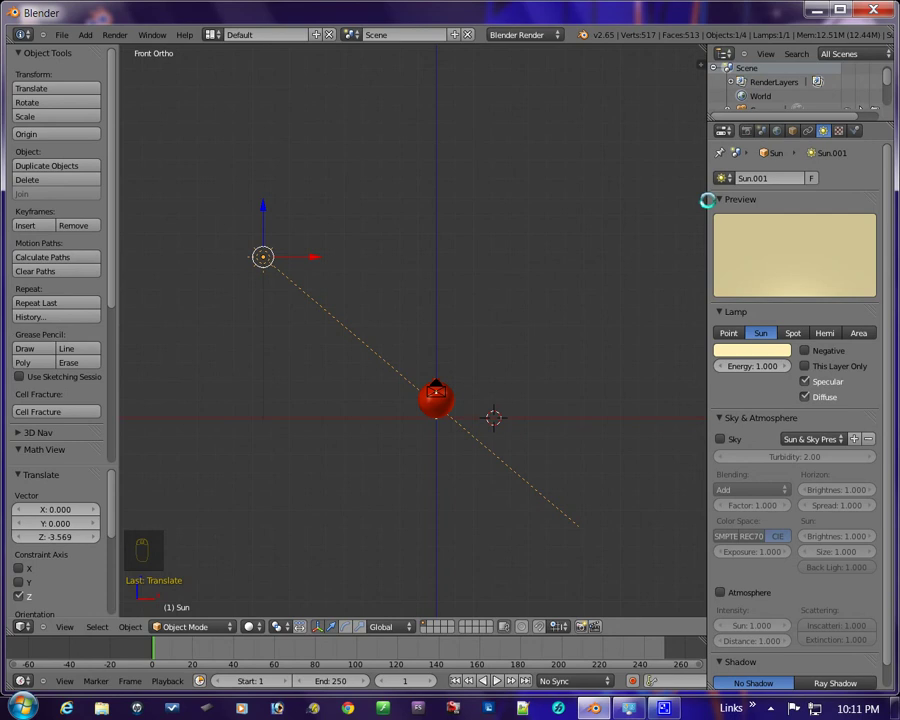
# Step: Widen the 3D viewport by narrowing the properties area, and display the scene's render settings
pyautogui.moveTo(709, 200); pyautogui.dragTo(781, 178)
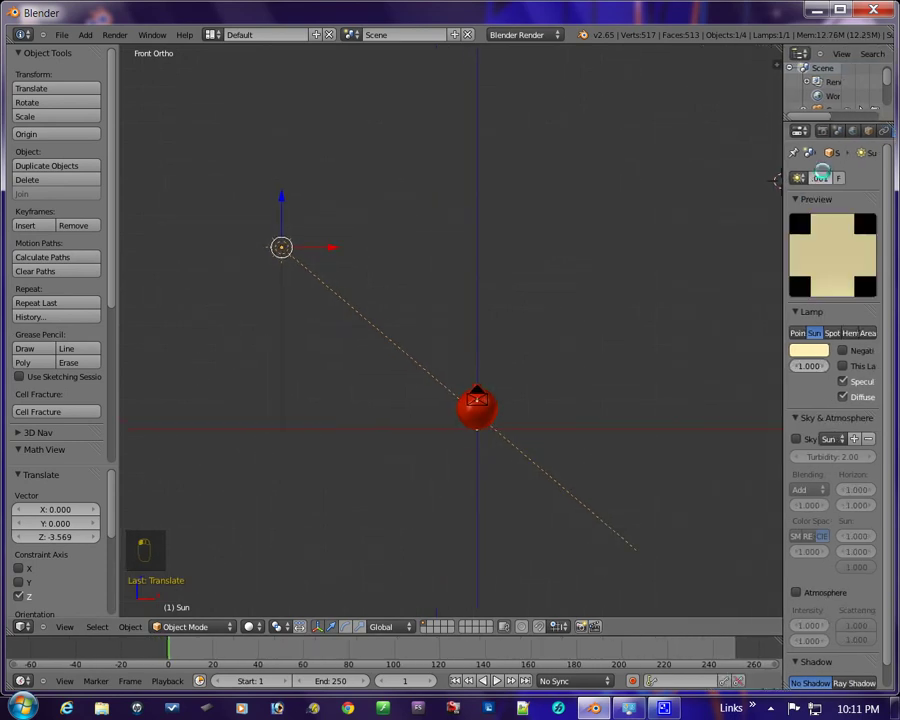
pyautogui.click(822, 131)
pyautogui.scroll(2, 632, 332)
pyautogui.keyDown('shift'); pyautogui.moveTo(604, 401); pyautogui.dragTo(583, 352, button='middle'); pyautogui.keyUp('shift')
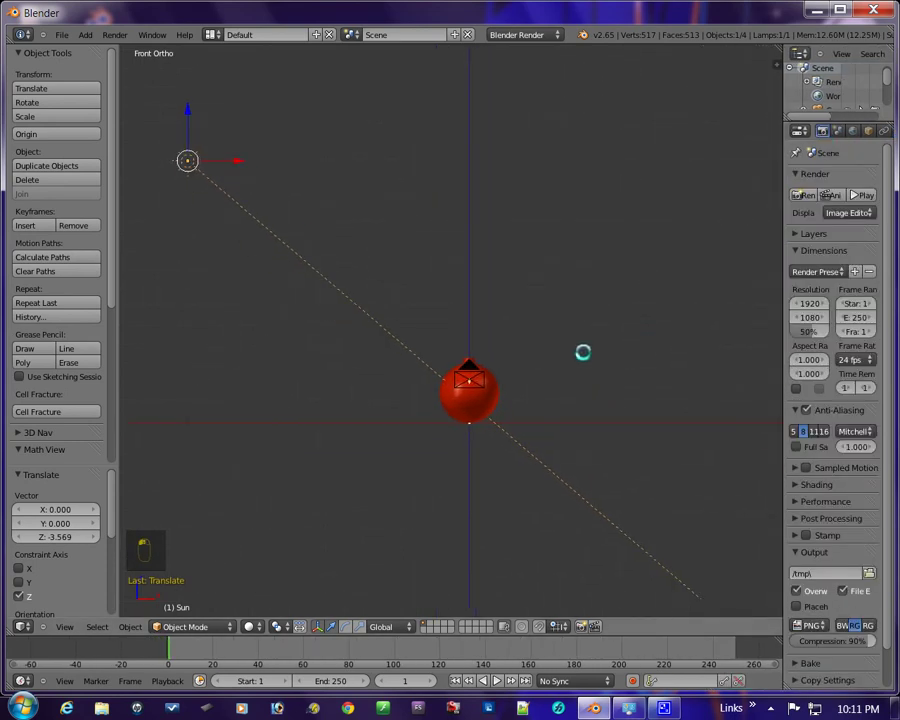
# Step: Select only the camera and switch the 3D view to look through it at the ball
pyautogui.press('a')
pyautogui.scroll(-3, 566, 370)
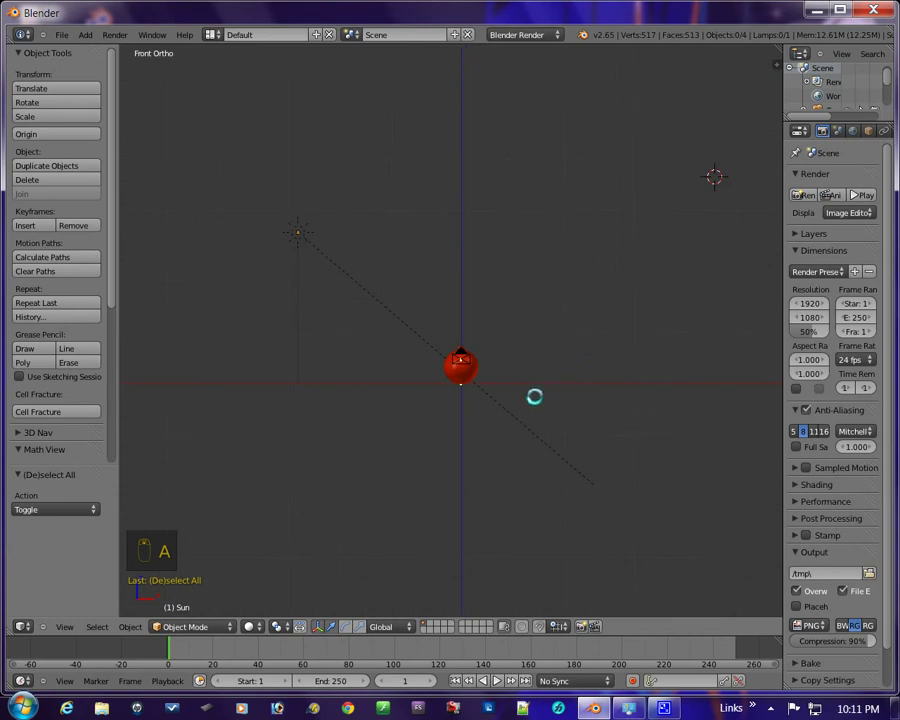
pyautogui.keyDown('shift'); pyautogui.moveTo(532, 394); pyautogui.dragTo(579, 358, button='middle'); pyautogui.keyUp('shift')
pyautogui.scroll(3, 516, 388)
pyautogui.scroll(5, 566, 359)
pyautogui.rightClick(486, 381)
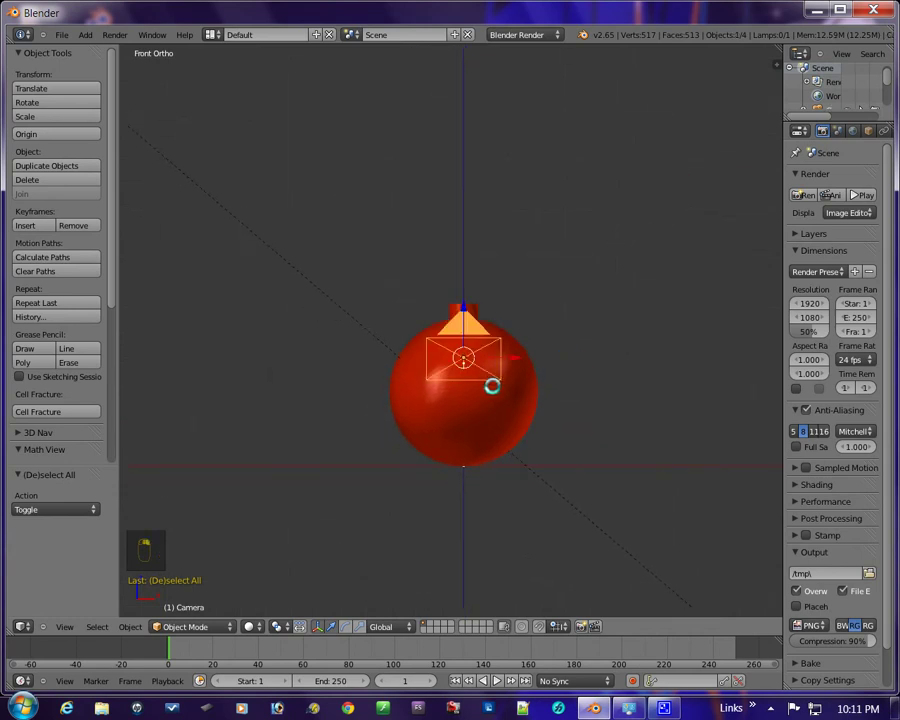
pyautogui.press('KP_0')
pyautogui.scroll(-4, 490, 420)
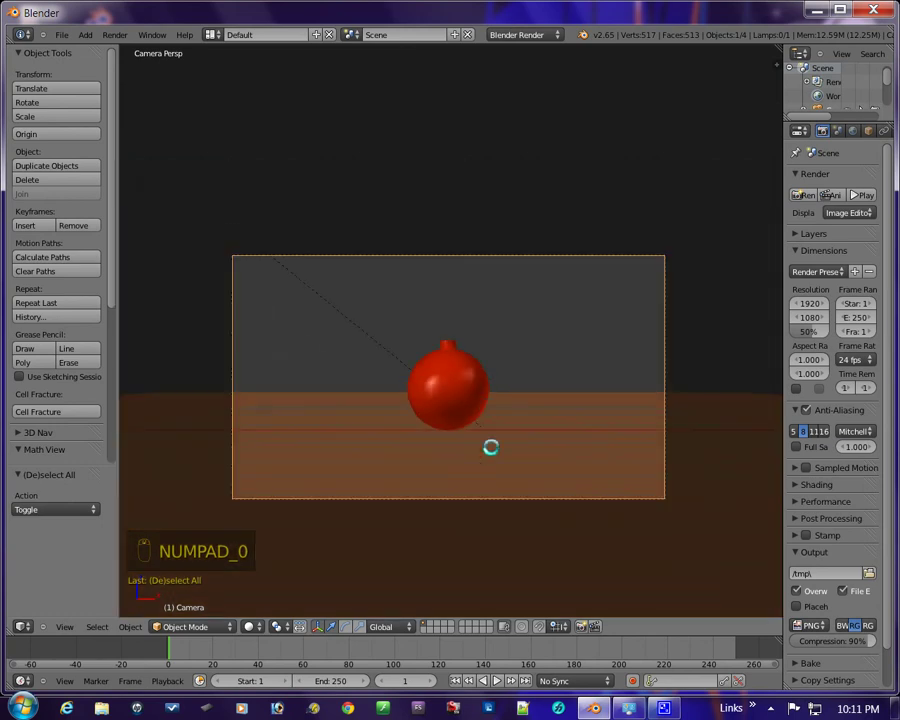
pyautogui.keyDown('shift'); pyautogui.moveTo(490, 446); pyautogui.dragTo(498, 416, button='middle'); pyautogui.keyUp('shift')
pyautogui.scroll(2, 480, 405)
pyautogui.scroll(-2, 488, 411)
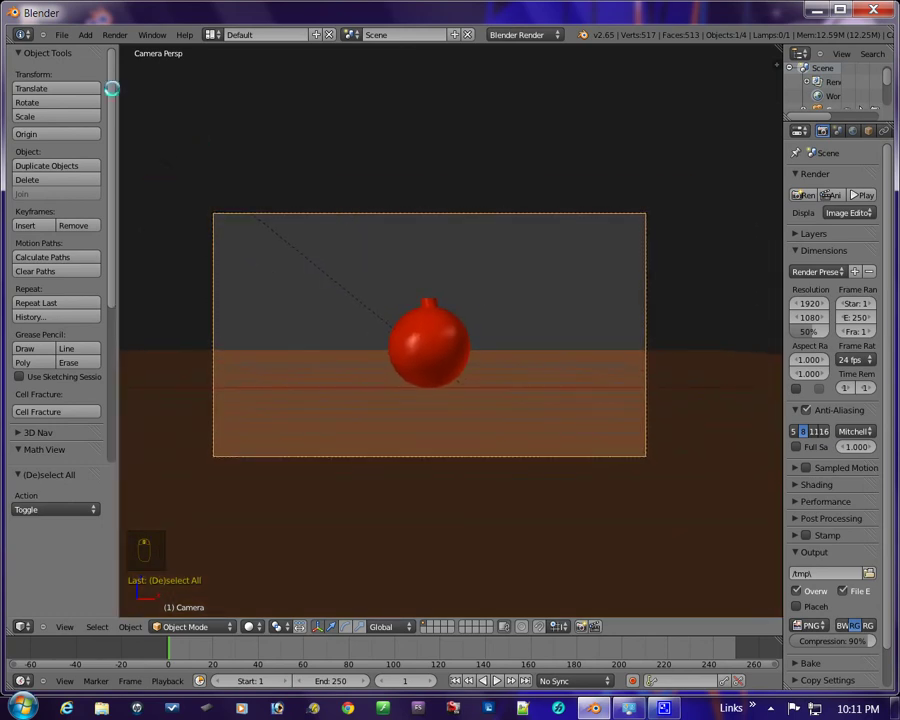
# Step: Save the scene as co.blend in C:\blender and deselect the camera
pyautogui.click(61, 35)
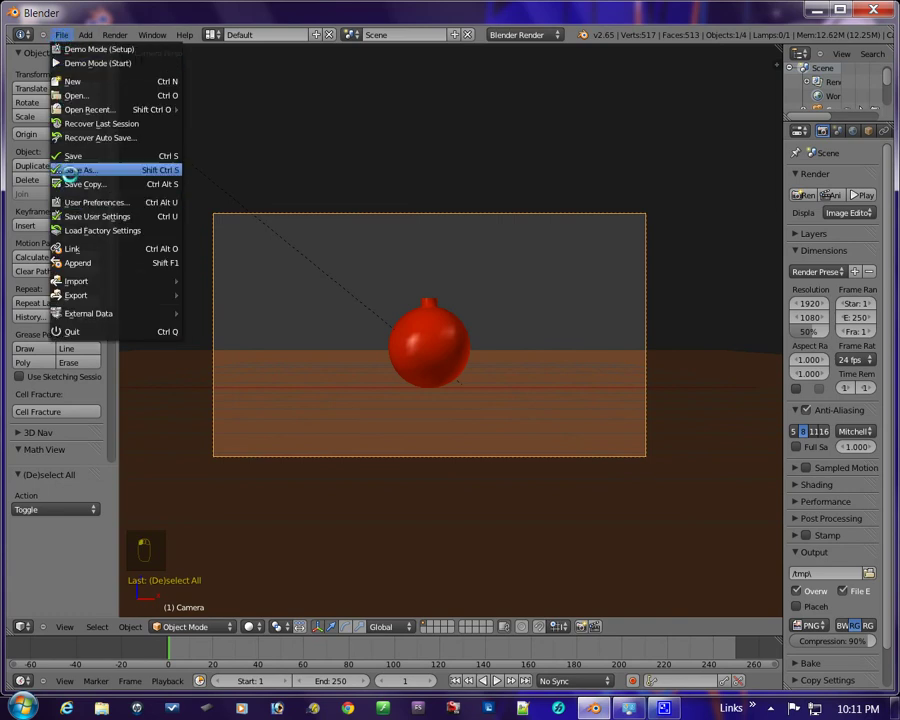
pyautogui.click(78, 153)
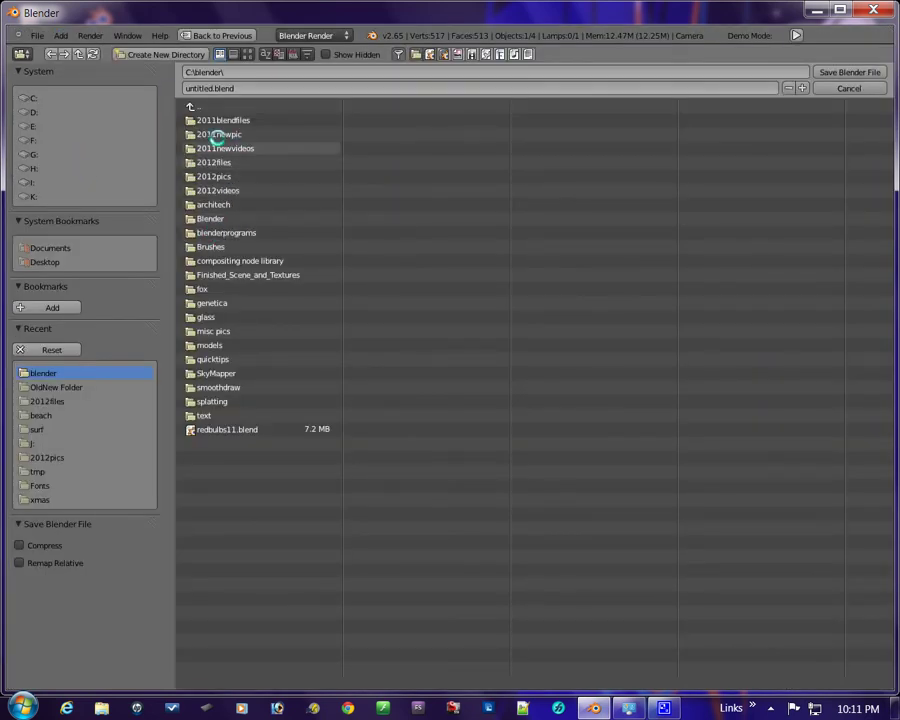
pyautogui.click(206, 88)
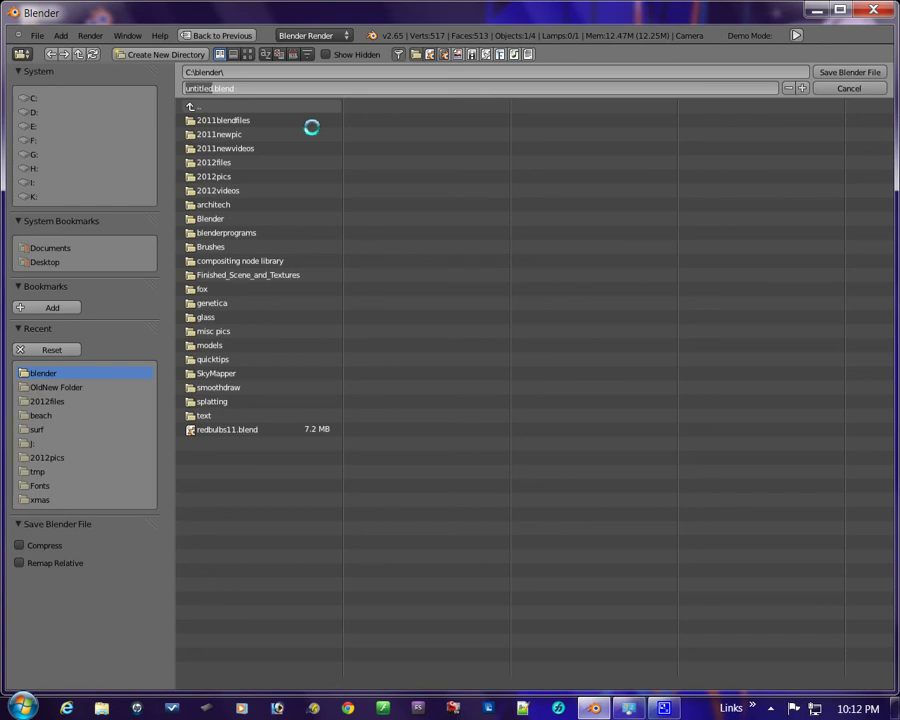
pyautogui.write('co')
pyautogui.press('Return')
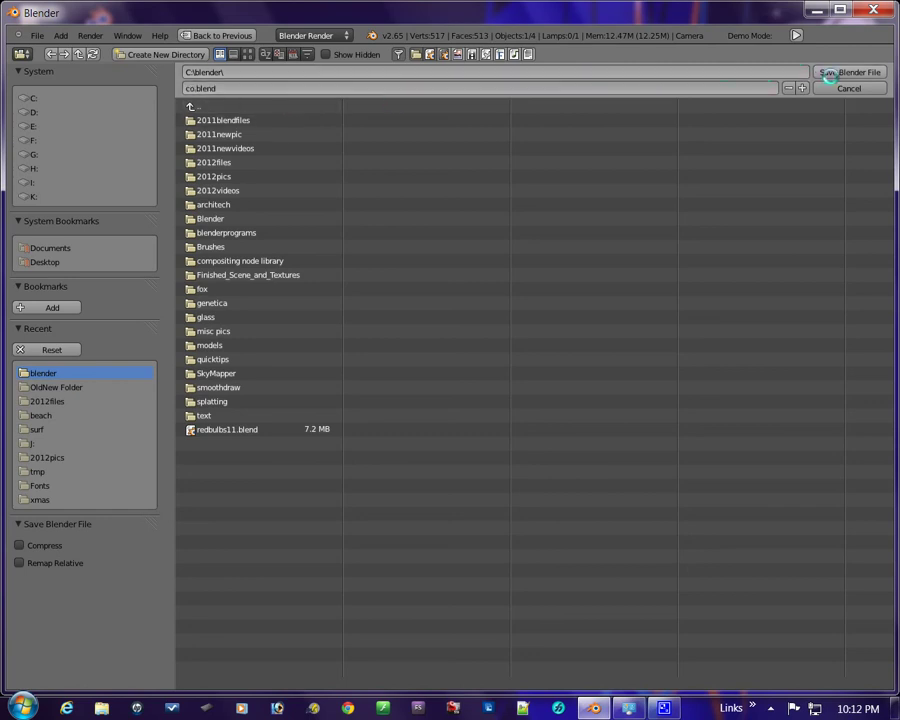
pyautogui.click(829, 75)
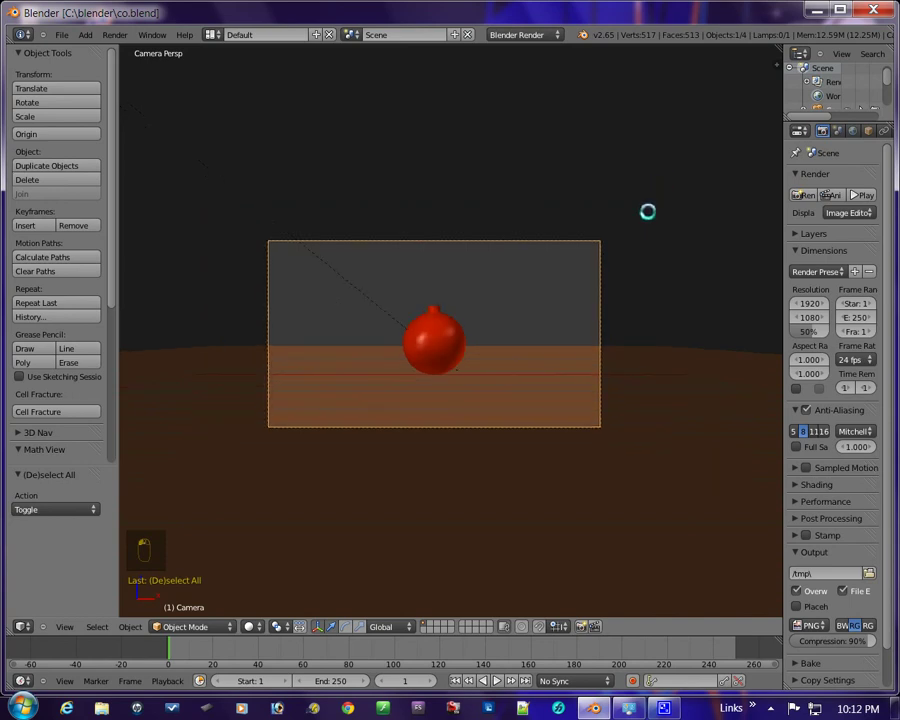
pyautogui.press('a')
pyautogui.scroll(4, 641, 240)
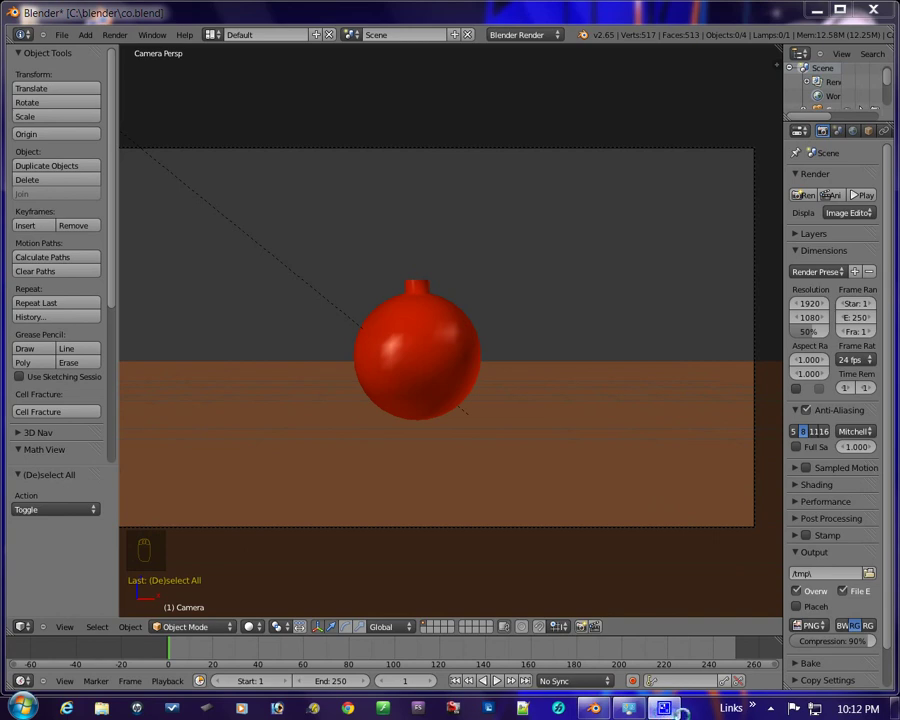
pyautogui.click(771, 708)
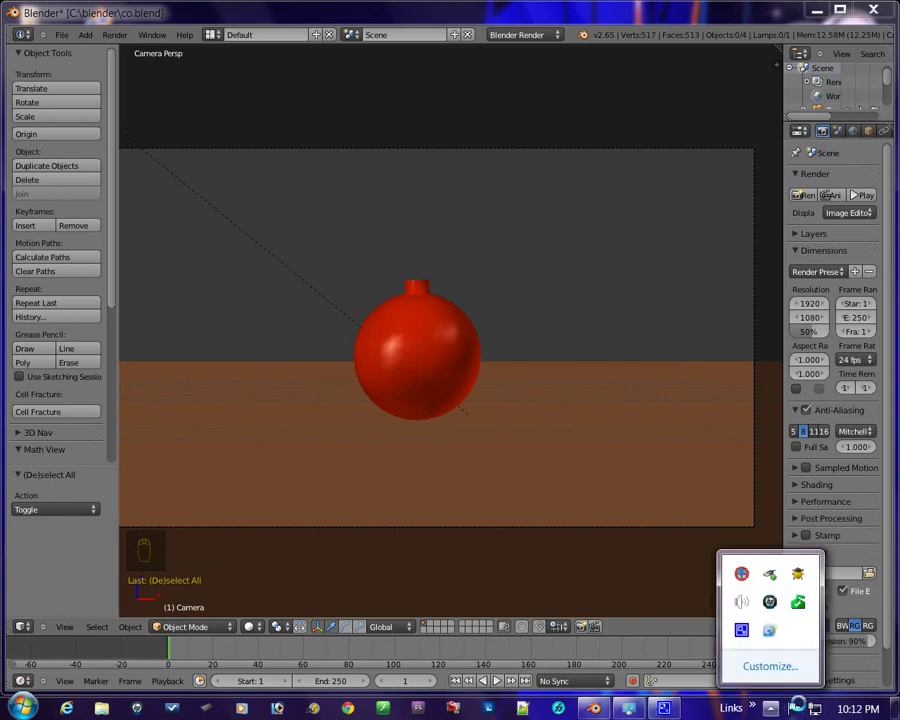
pyautogui.click(742, 630)
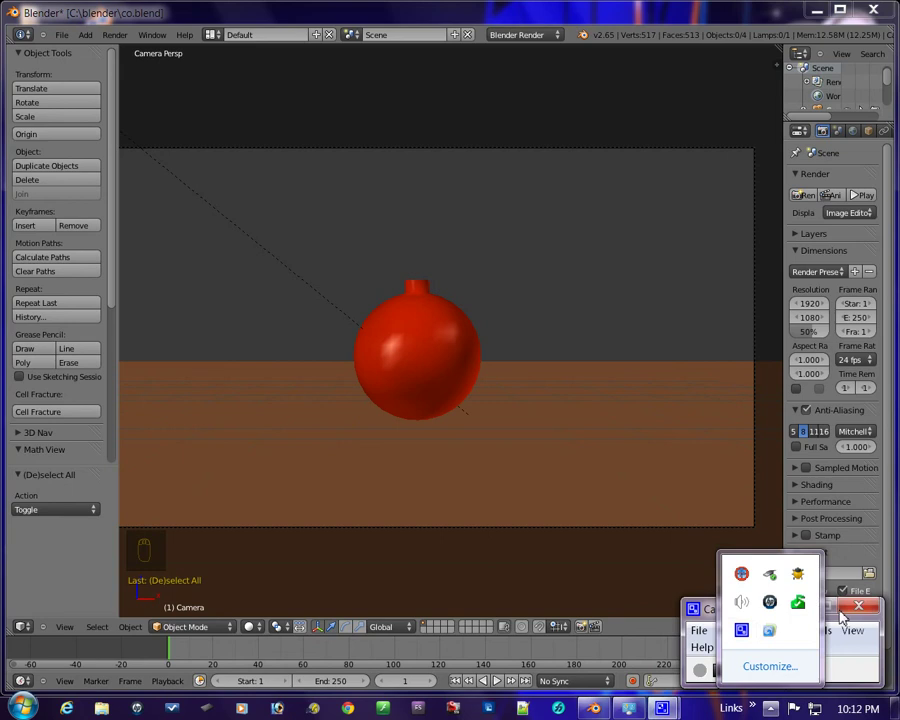